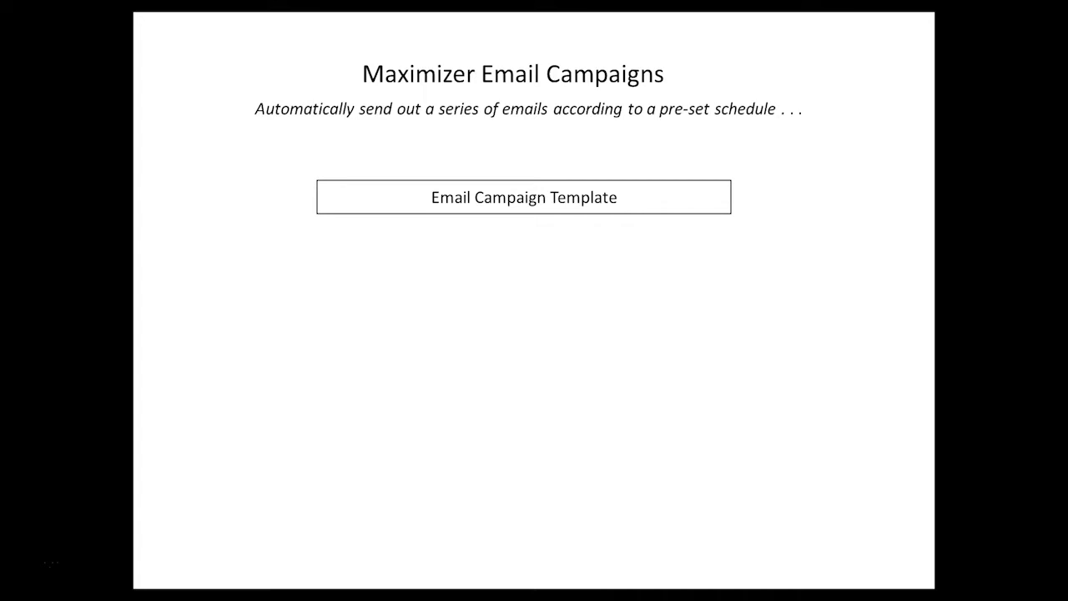
pyautogui.press('Right')
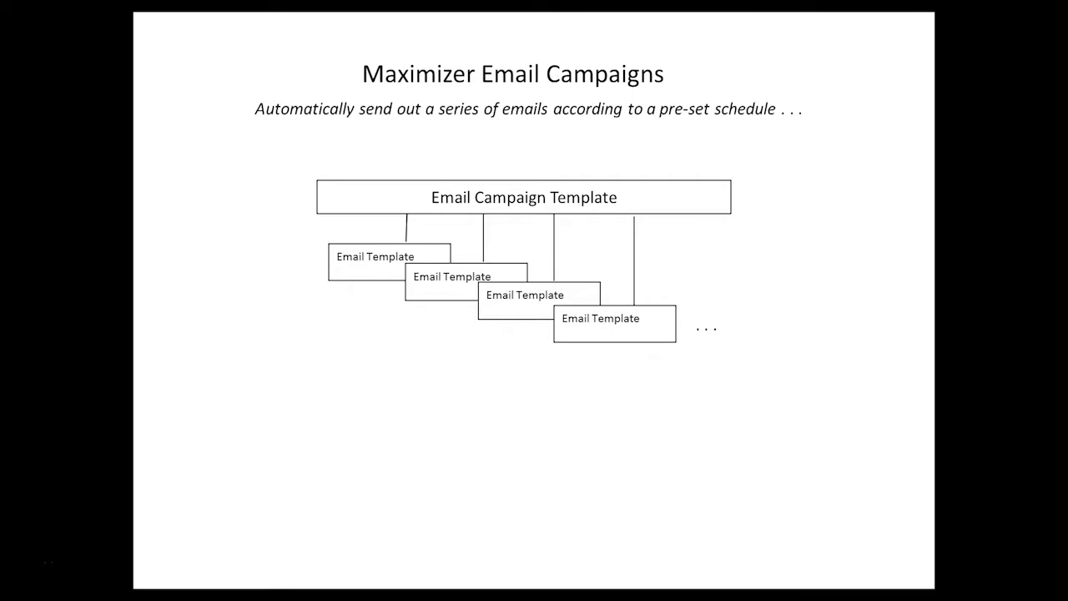
pyautogui.press('Right')
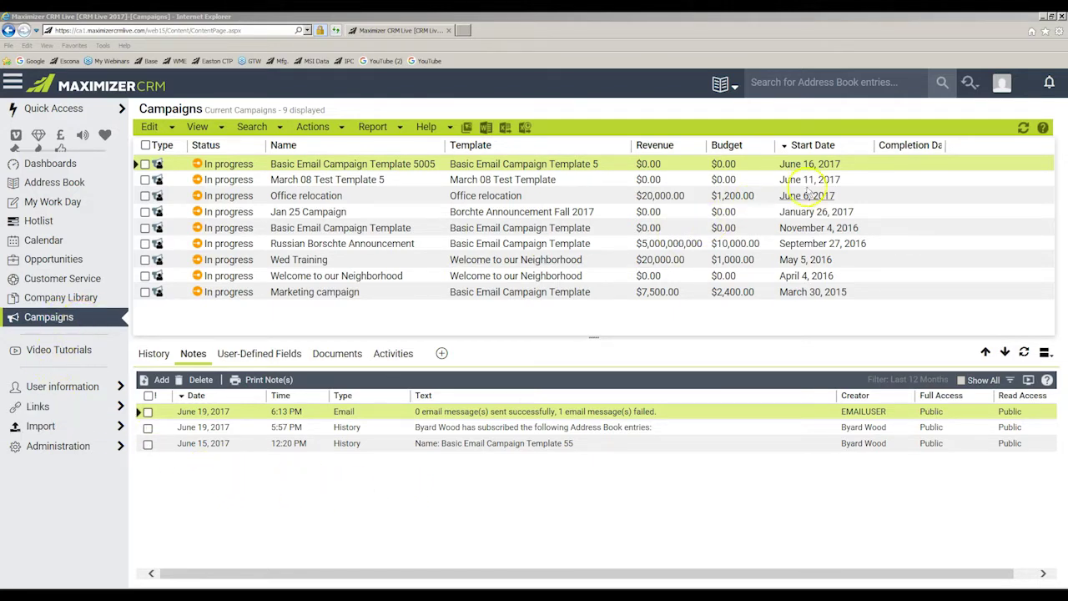
# Enable Campaigns in the icon bar through the personal preferences and save the preferences.
pyautogui.click(1004, 88)
pyautogui.click(951, 138)
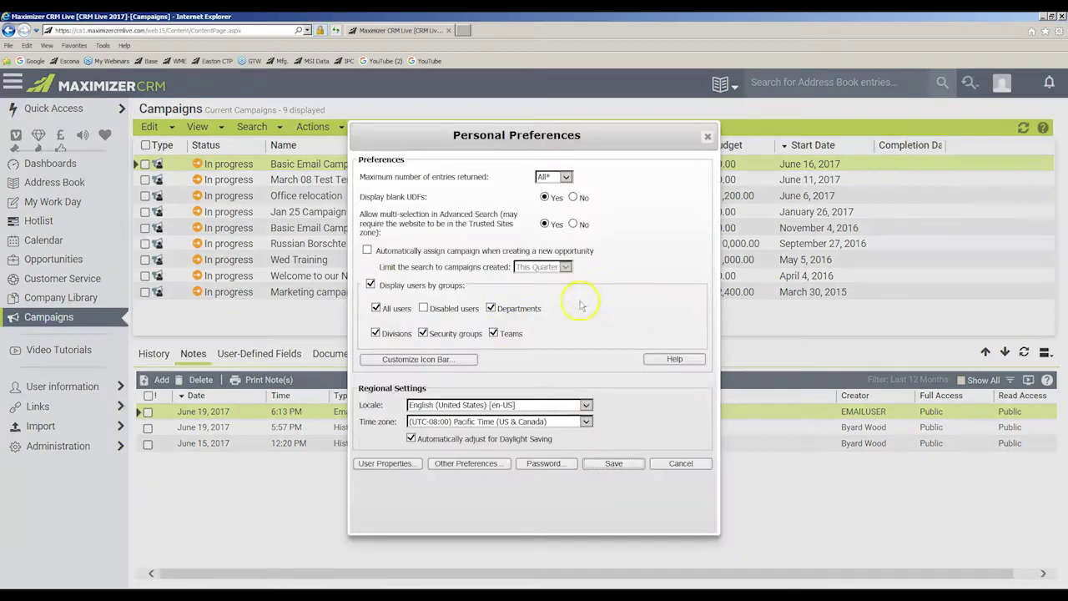
pyautogui.click(424, 359)
pyautogui.click(434, 371)
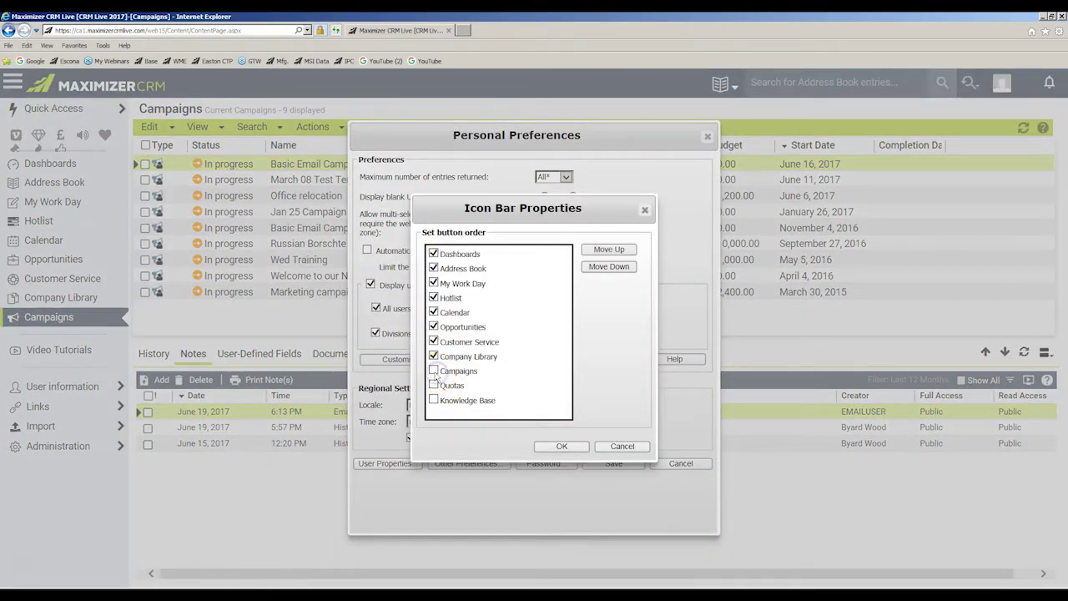
pyautogui.click(562, 446)
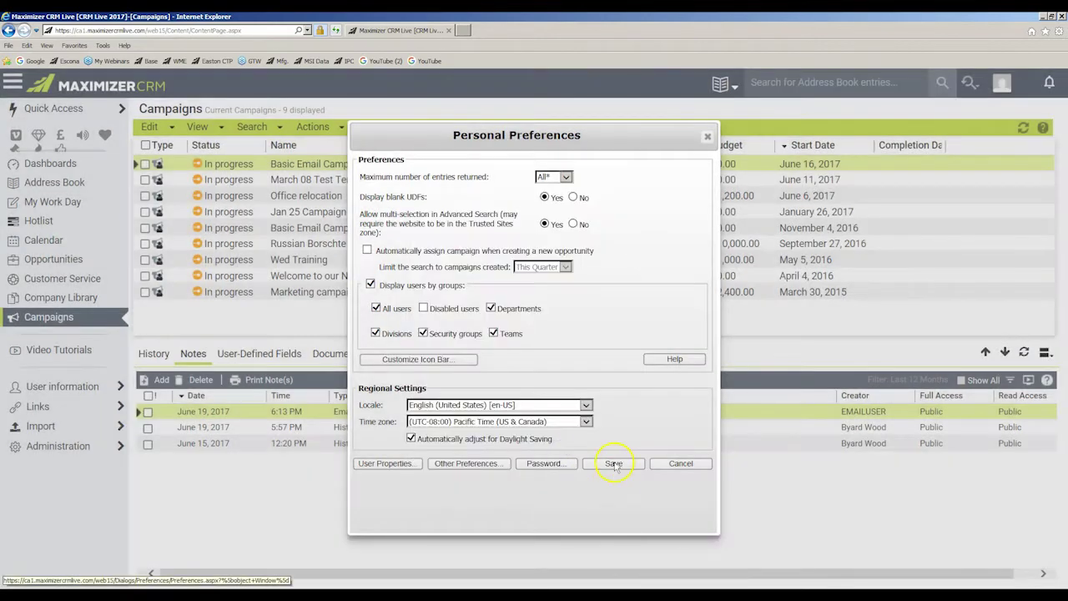
pyautogui.click(614, 463)
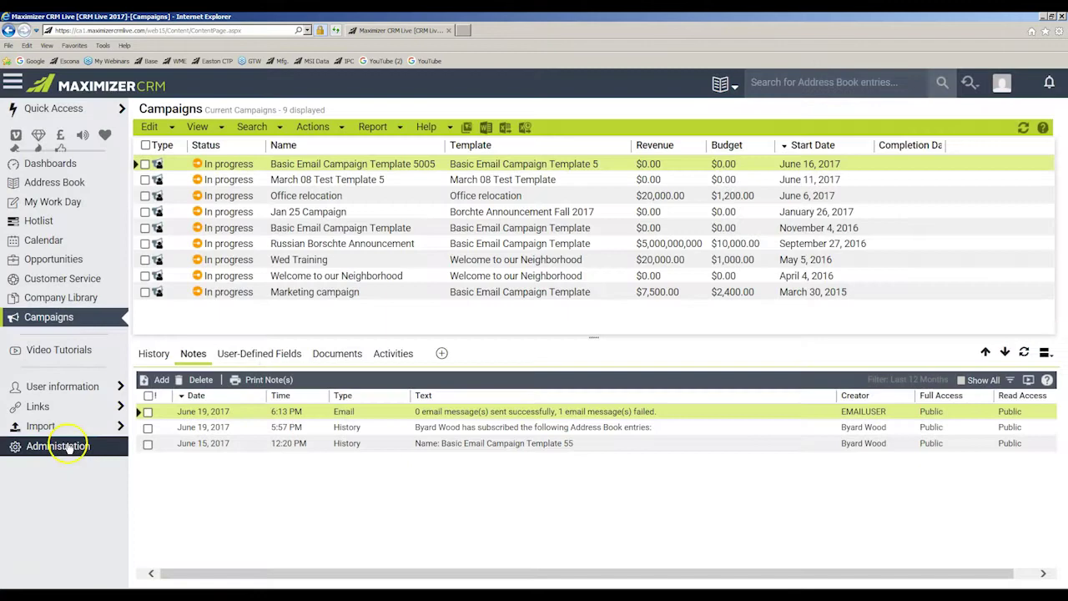
# Open the current user's access rights in Administrator, review the Campaigns permissions, and save the settings.
pyautogui.click(62, 446)
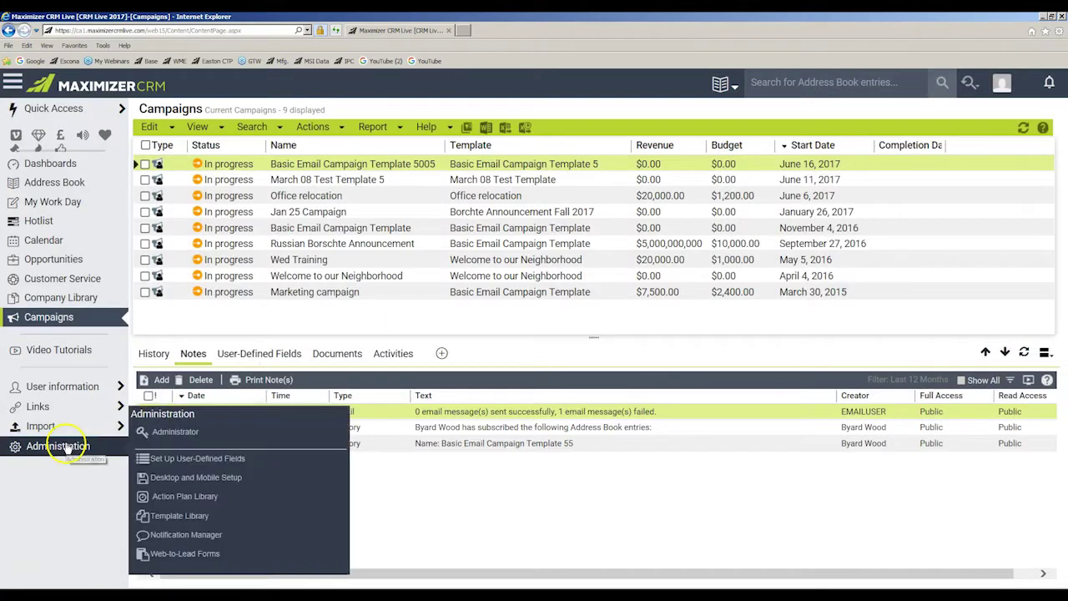
pyautogui.click(176, 440)
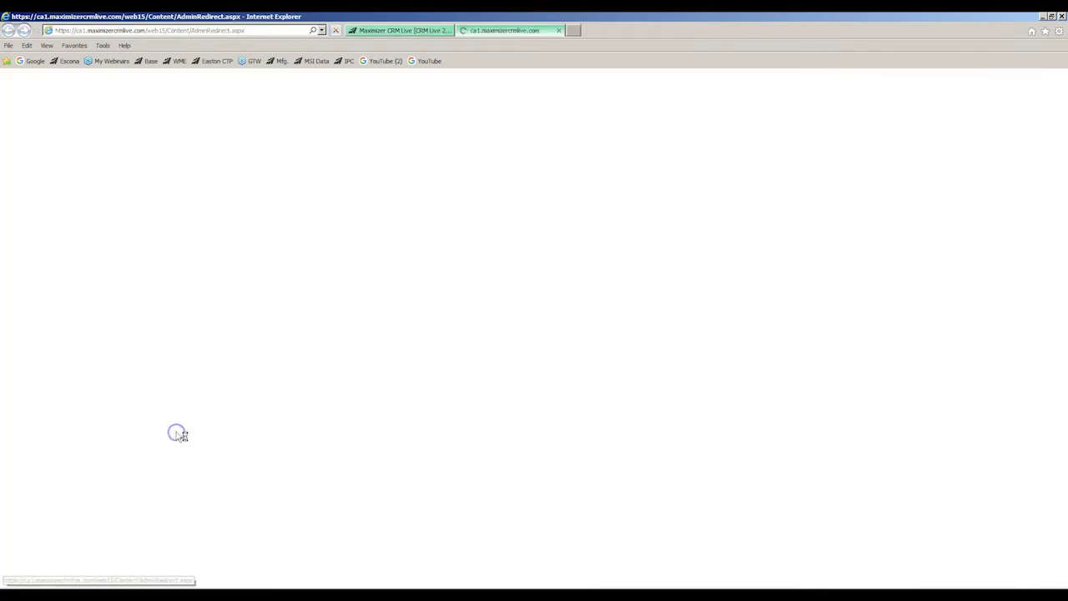
pyautogui.click(247, 249)
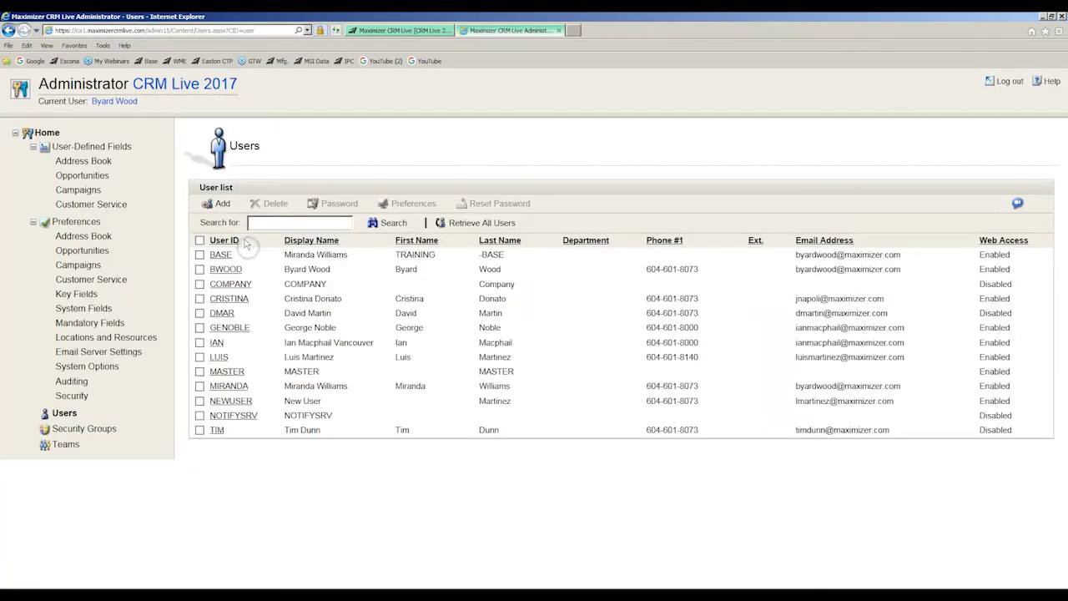
pyautogui.click(229, 270)
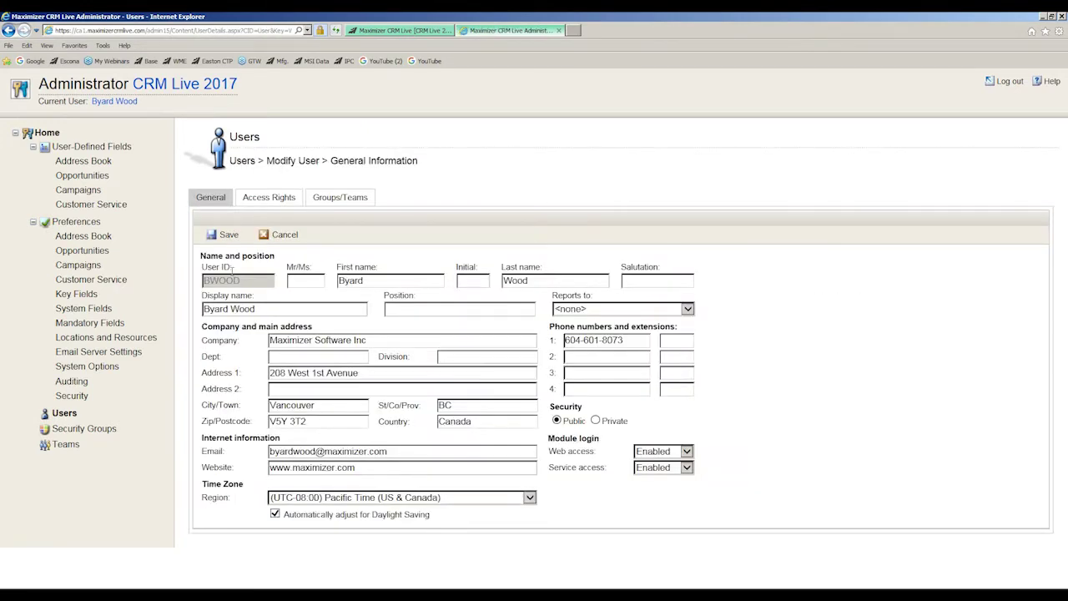
pyautogui.click(271, 198)
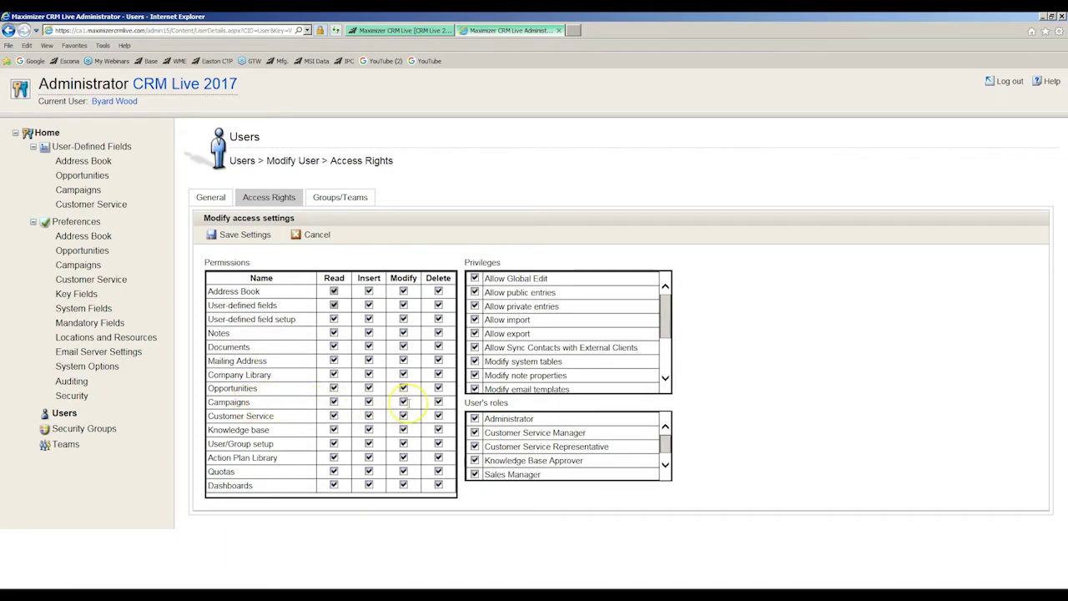
pyautogui.click(247, 234)
pyautogui.click(368, 236)
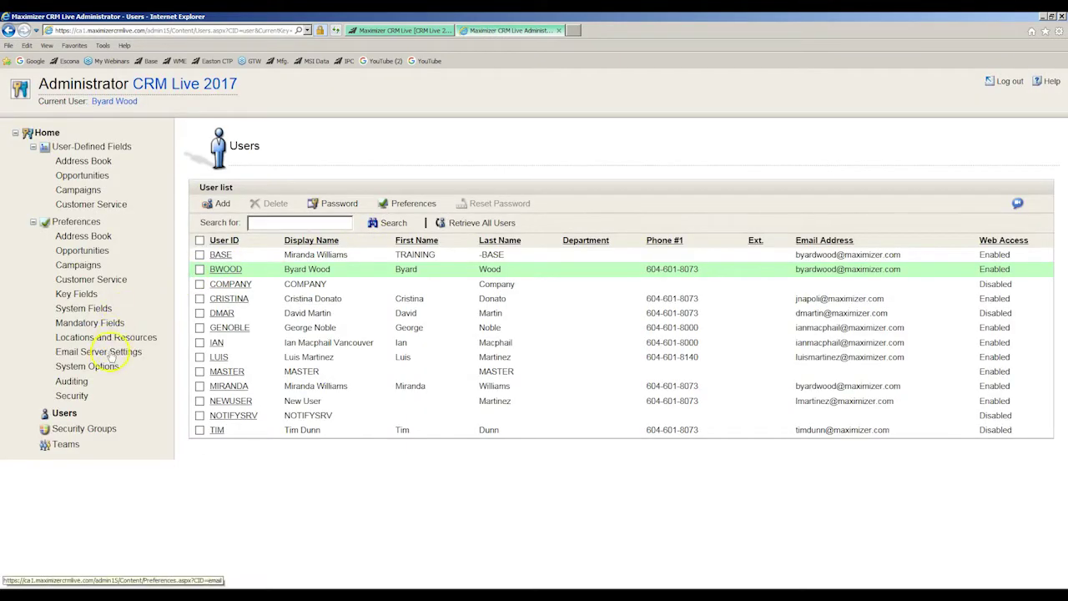
# Examine the SMTP options for overriding the hosted email server settings, and cancel the modification.
pyautogui.click(111, 354)
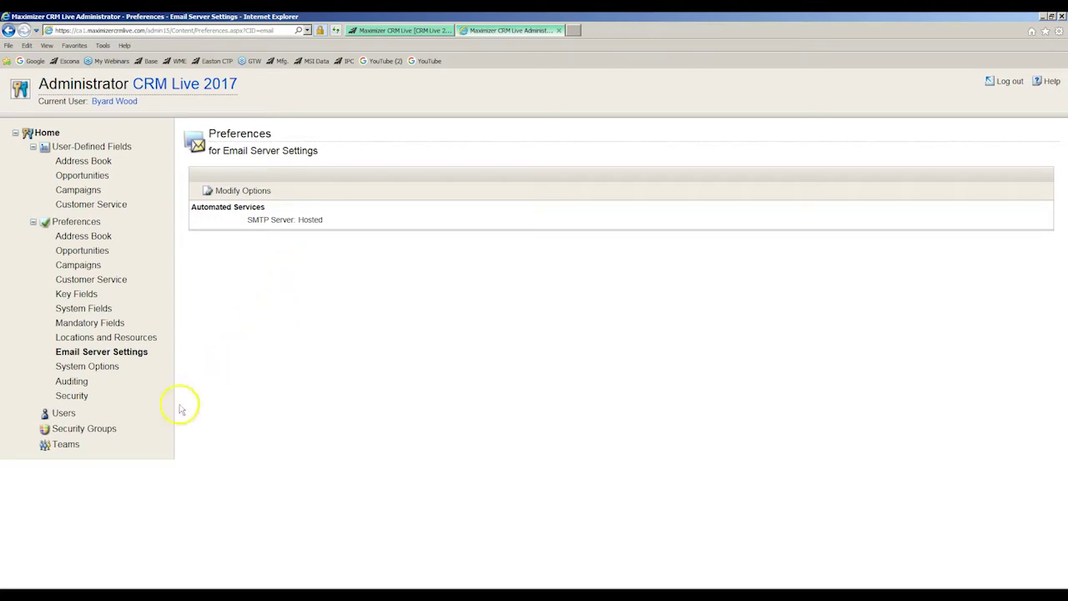
pyautogui.click(239, 190)
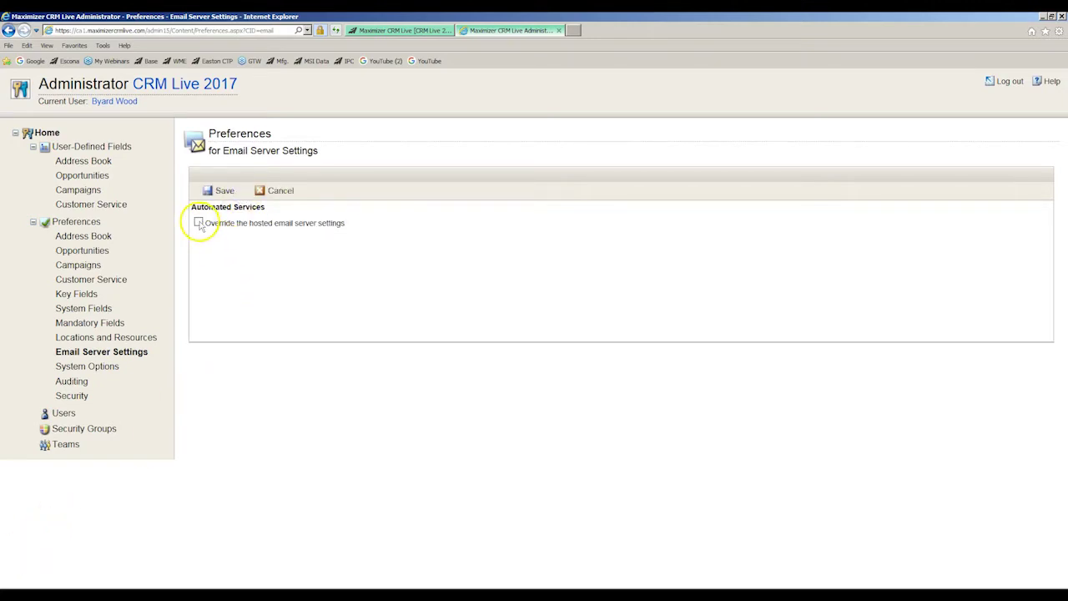
pyautogui.click(198, 222)
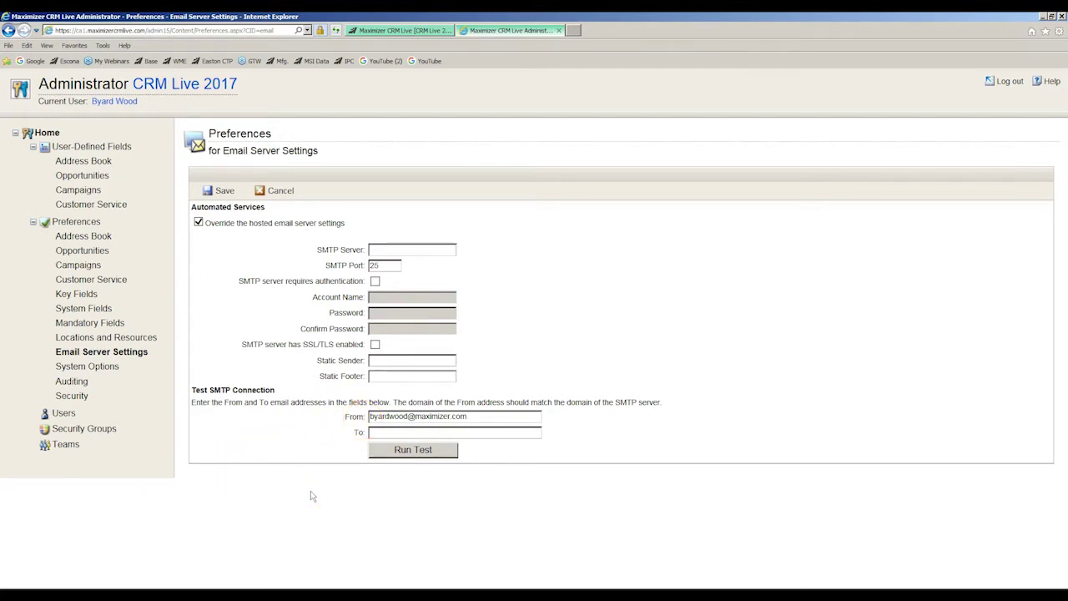
pyautogui.click(198, 222)
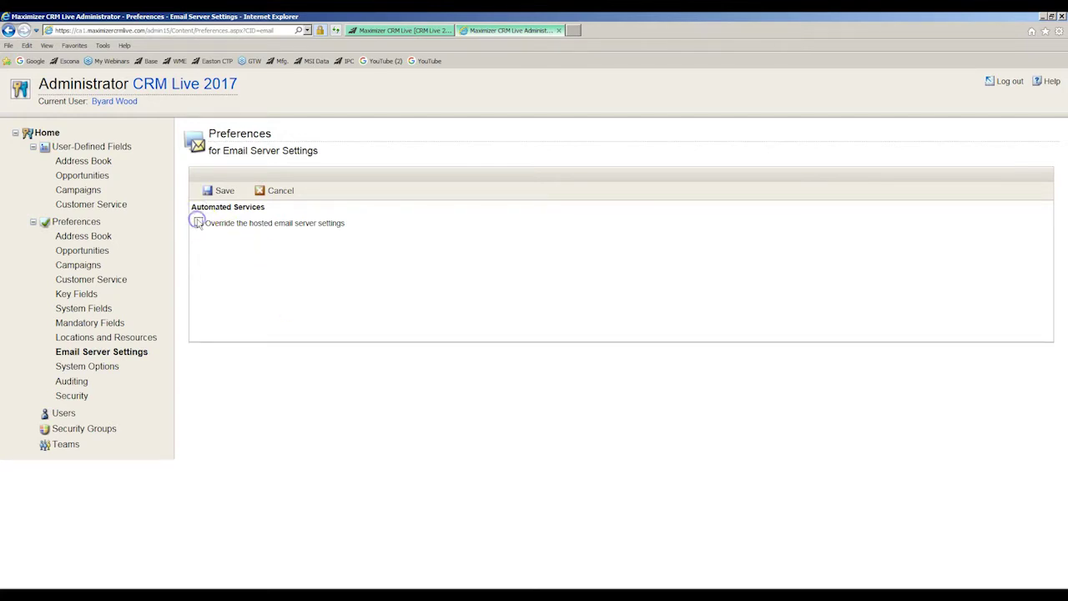
pyautogui.click(281, 192)
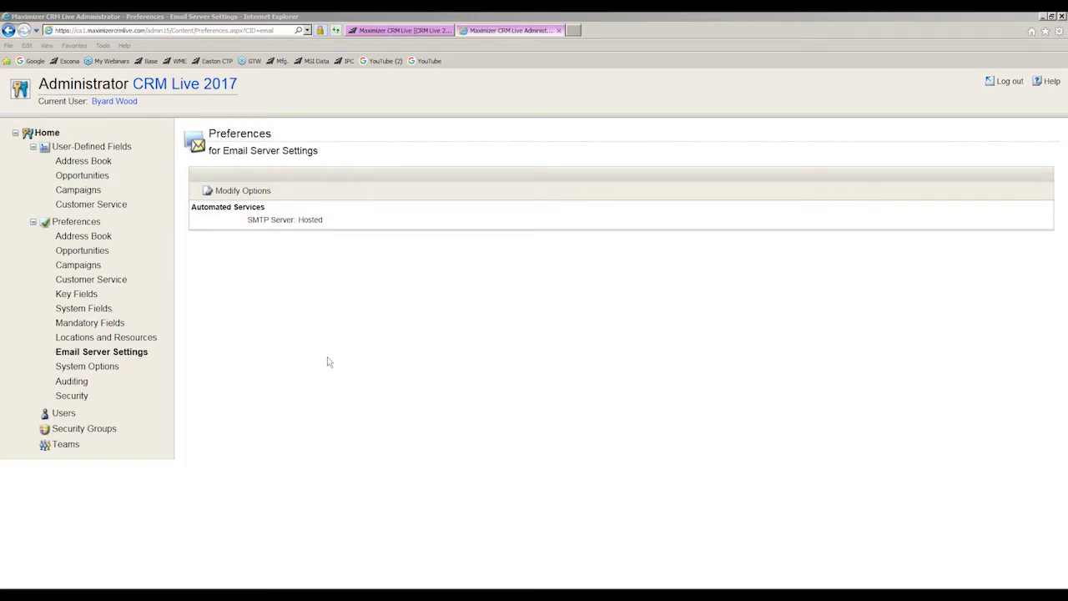
# Return to the CRM's Campaigns module and open the list of automated campaign templates.
pyautogui.click(397, 31)
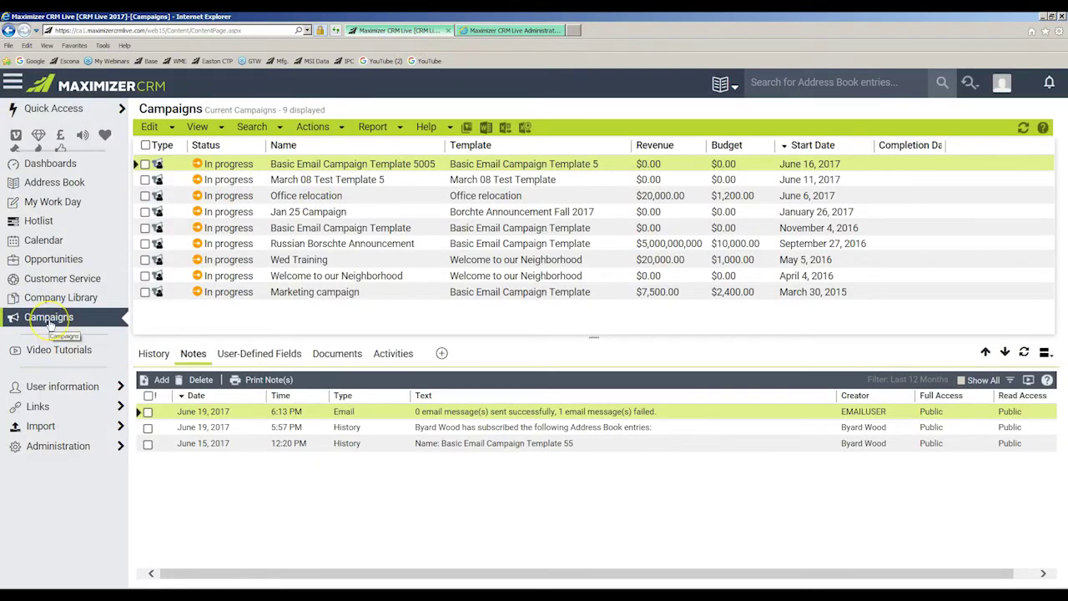
pyautogui.click(171, 127)
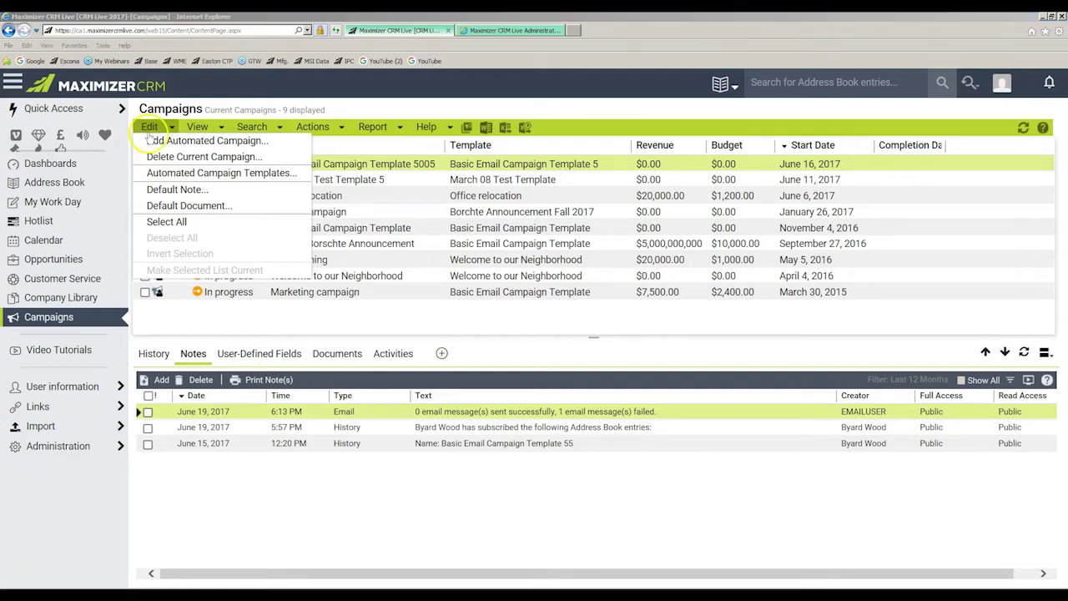
pyautogui.click(159, 142)
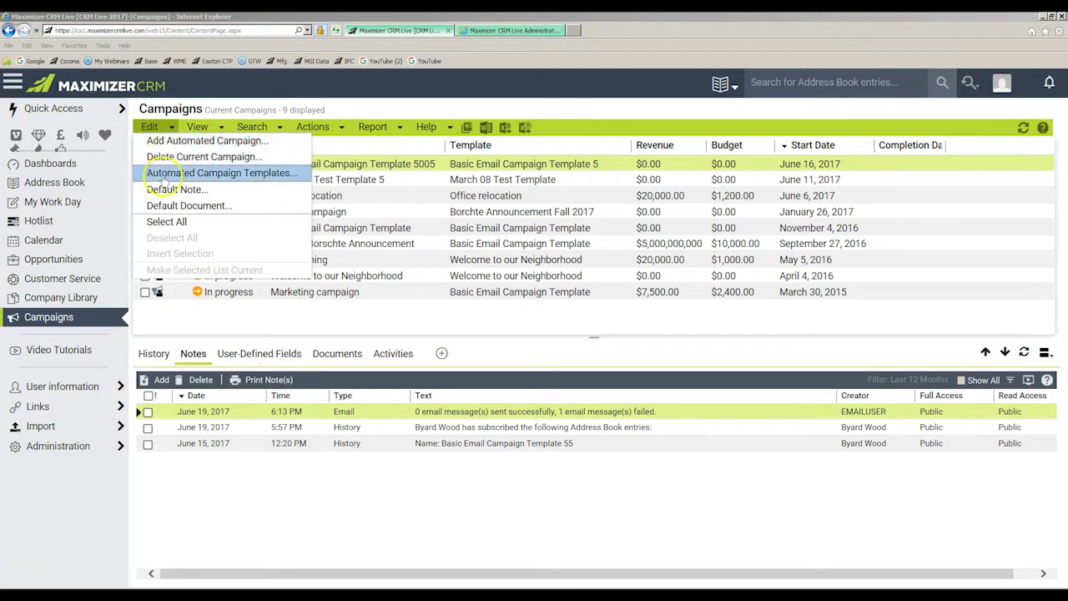
pyautogui.click(187, 177)
pyautogui.click(196, 177)
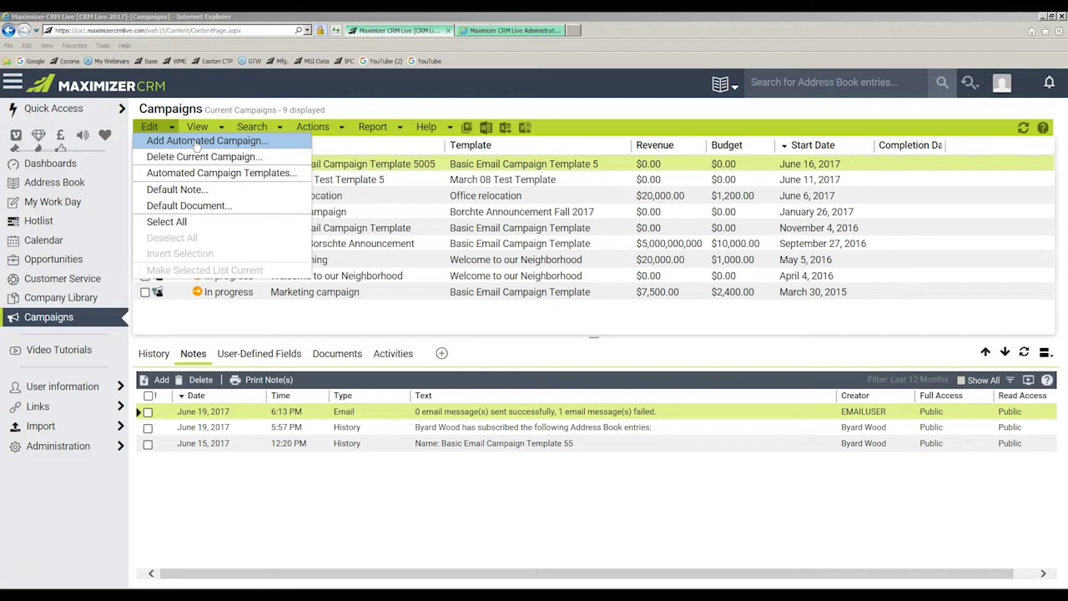
pyautogui.click(175, 178)
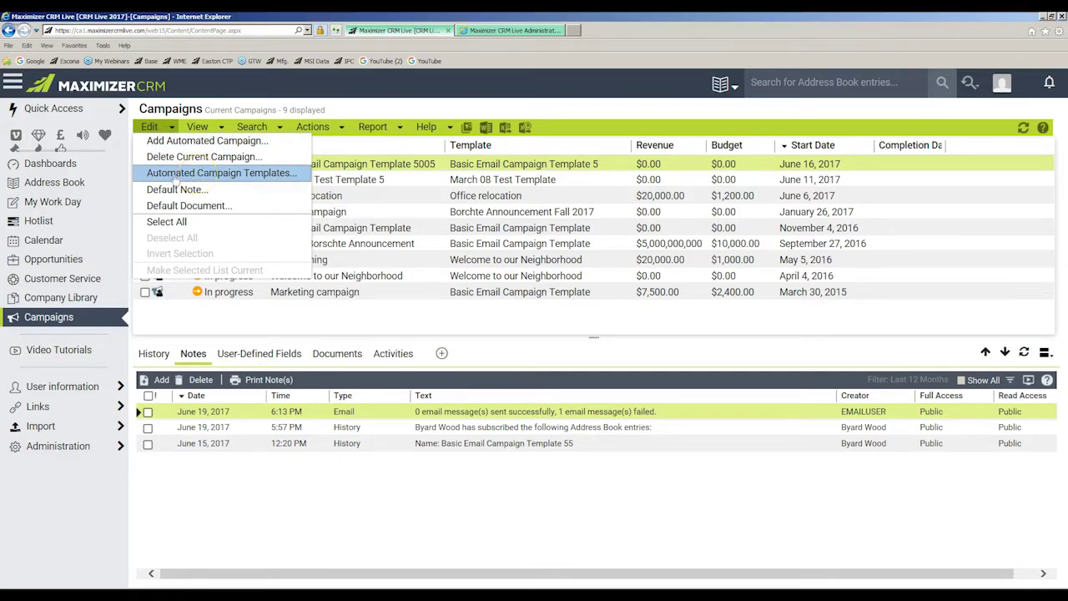
pyautogui.click(175, 177)
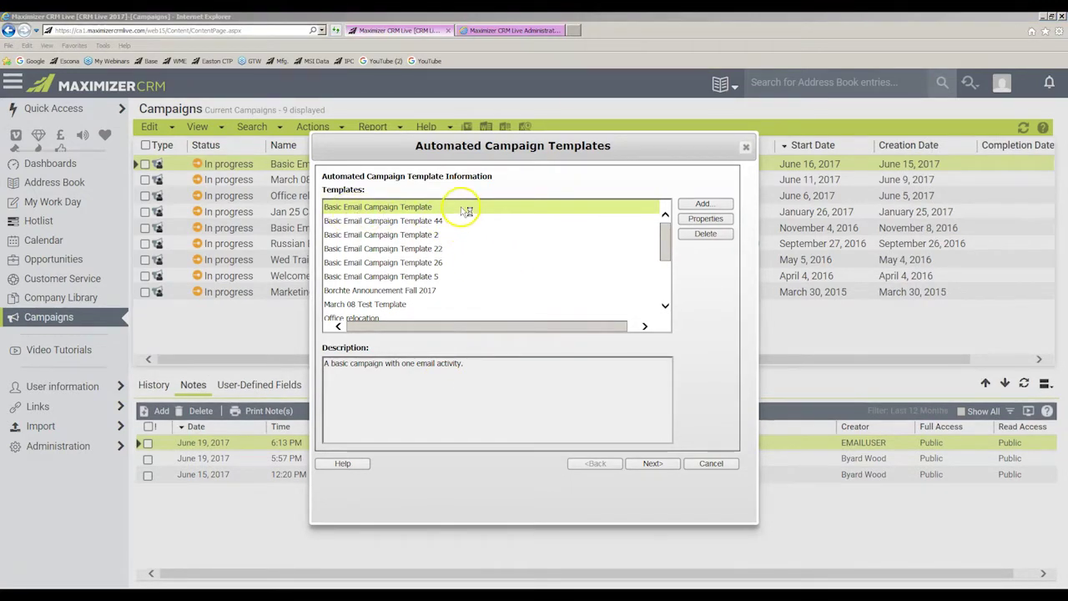
# Select the Office relocation template and review the properties of its activity "First email to announce the upcoming move".
pyautogui.click(461, 209)
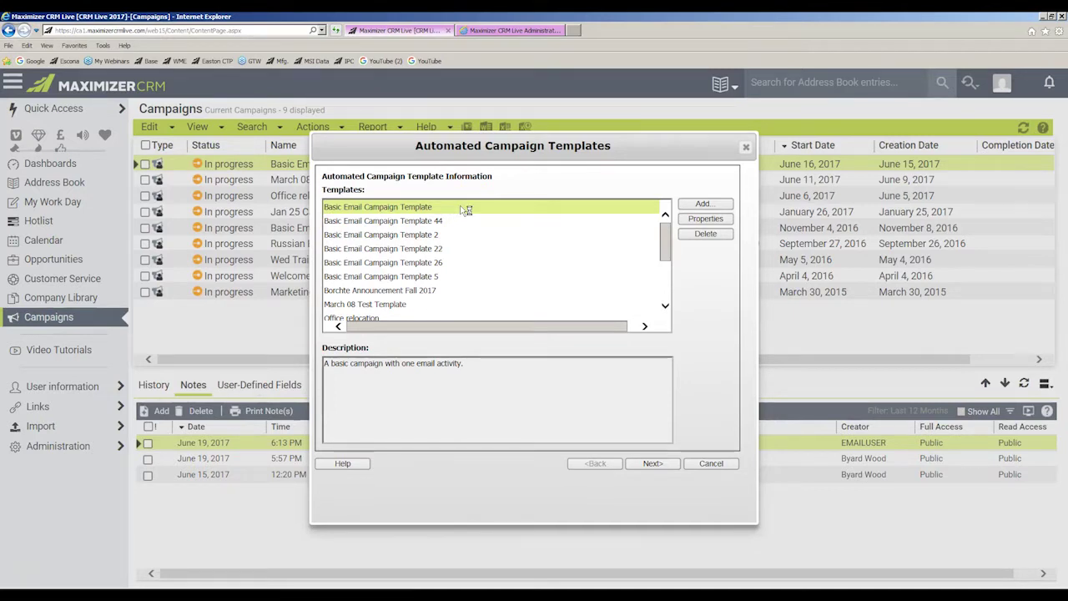
pyautogui.moveTo(666, 236); pyautogui.dragTo(665, 250)
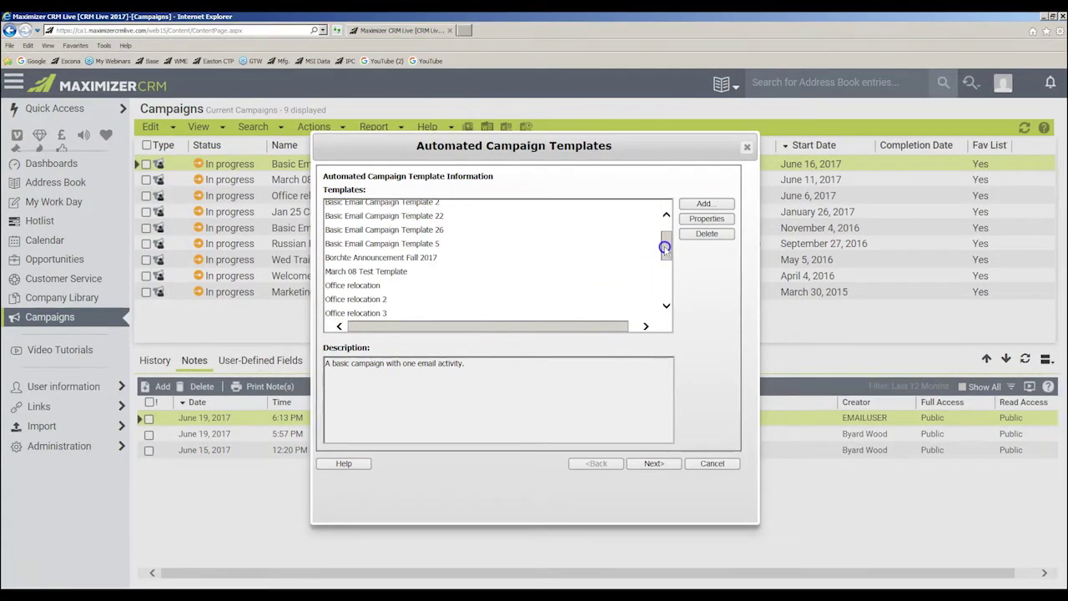
pyautogui.click(405, 286)
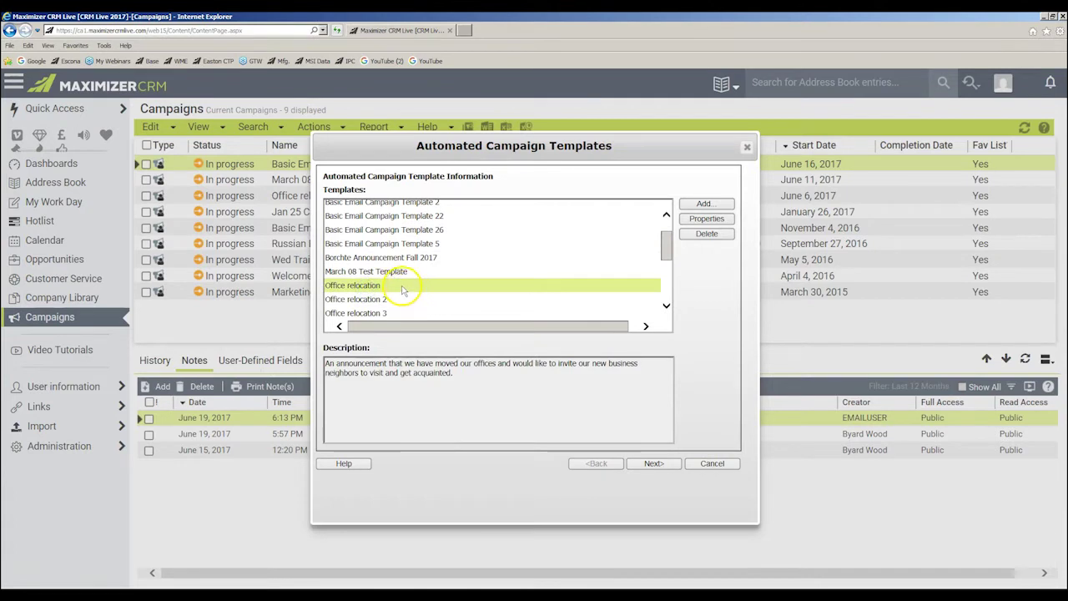
pyautogui.click(652, 464)
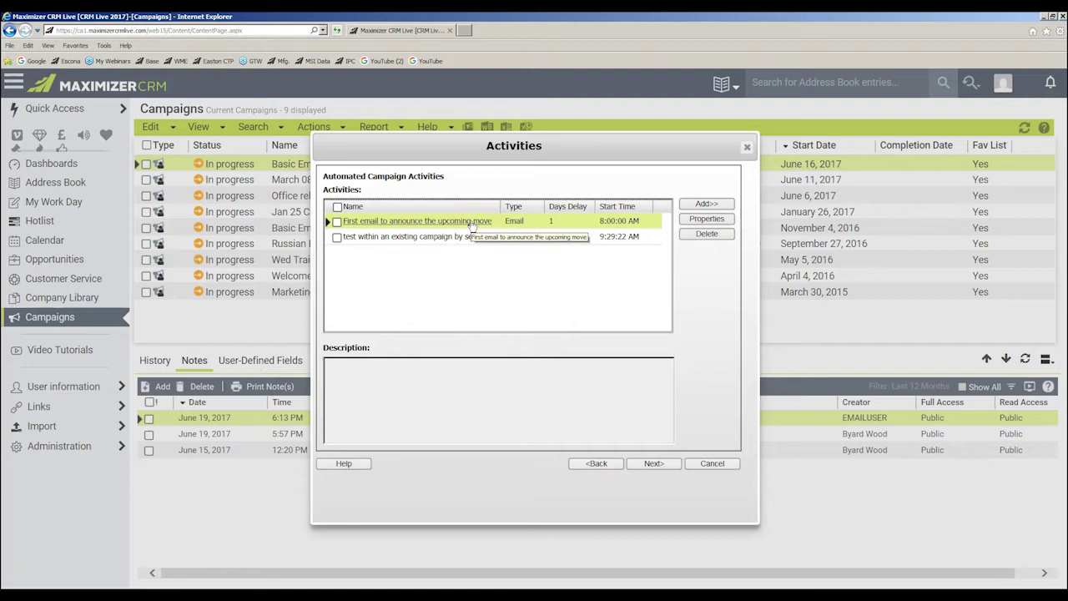
pyautogui.click(707, 218)
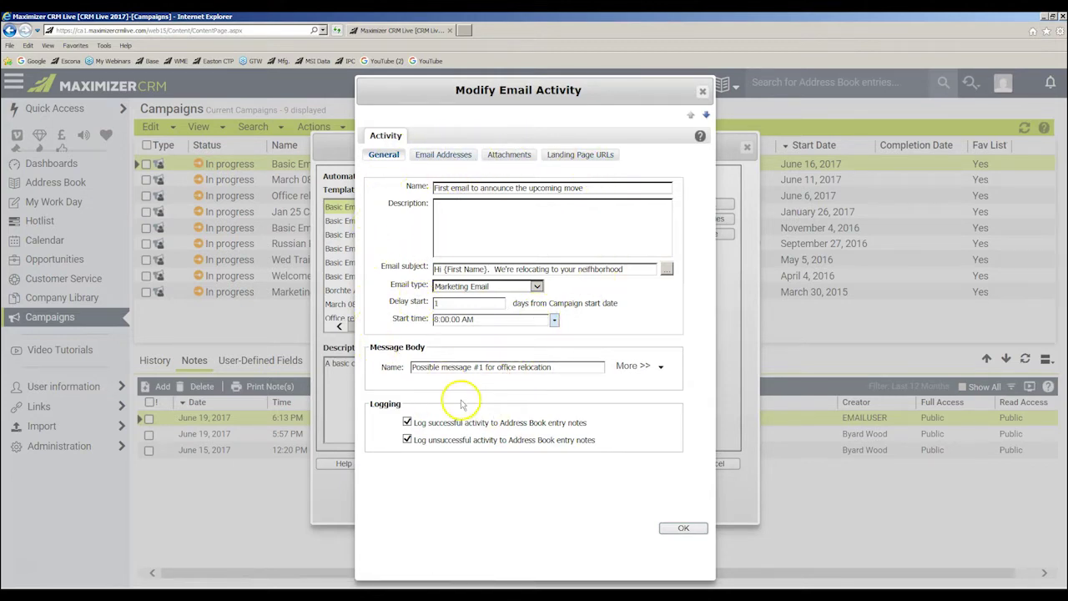
pyautogui.click(683, 529)
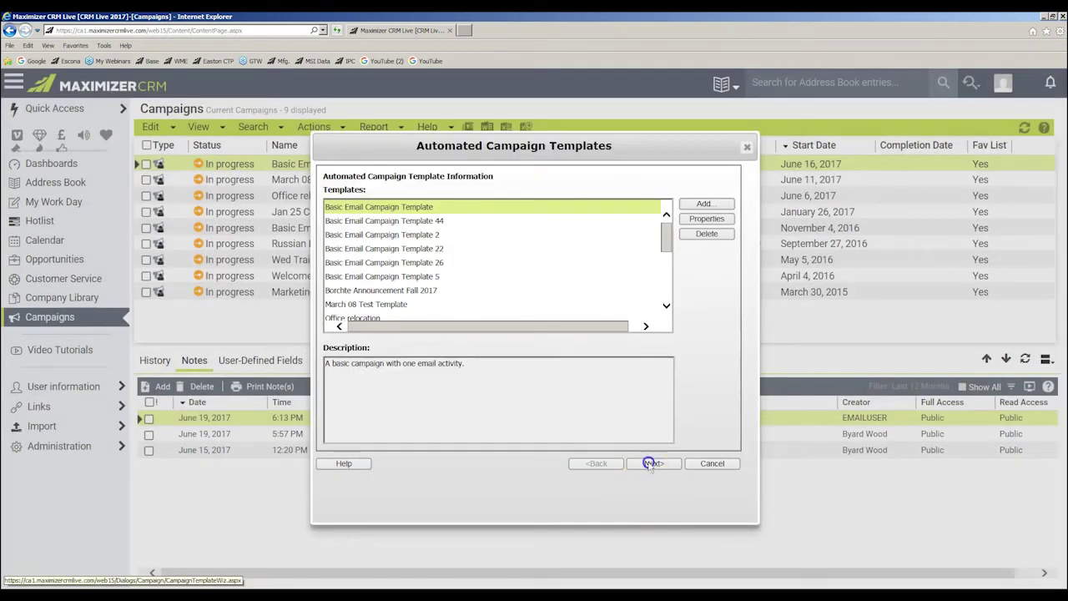
# Finish the template wizard with the option to launch a new campaign based on this template enabled.
pyautogui.click(652, 463)
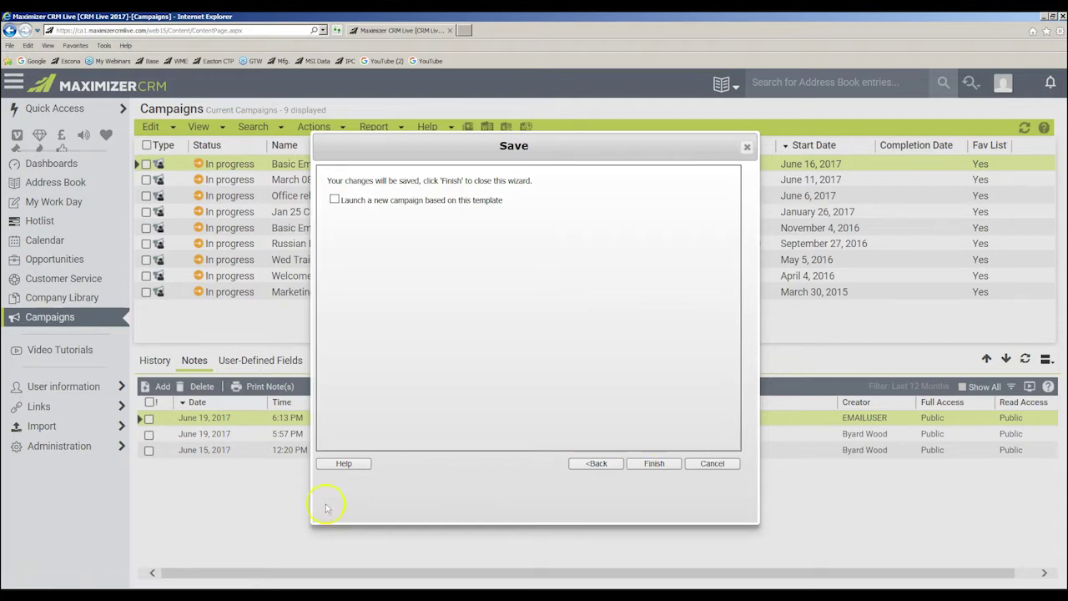
pyautogui.click(335, 200)
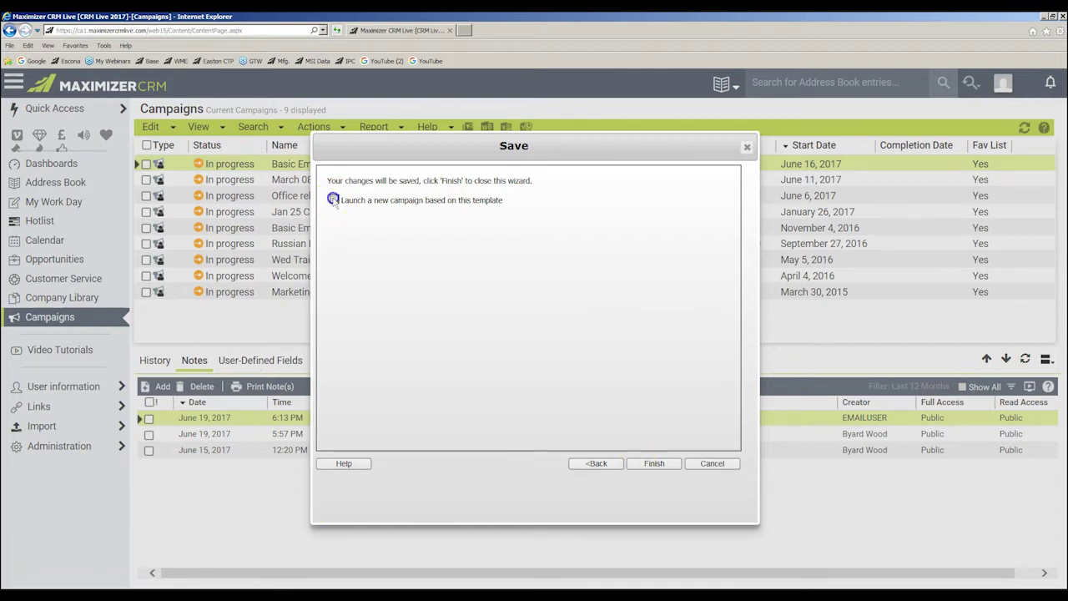
pyautogui.click(654, 464)
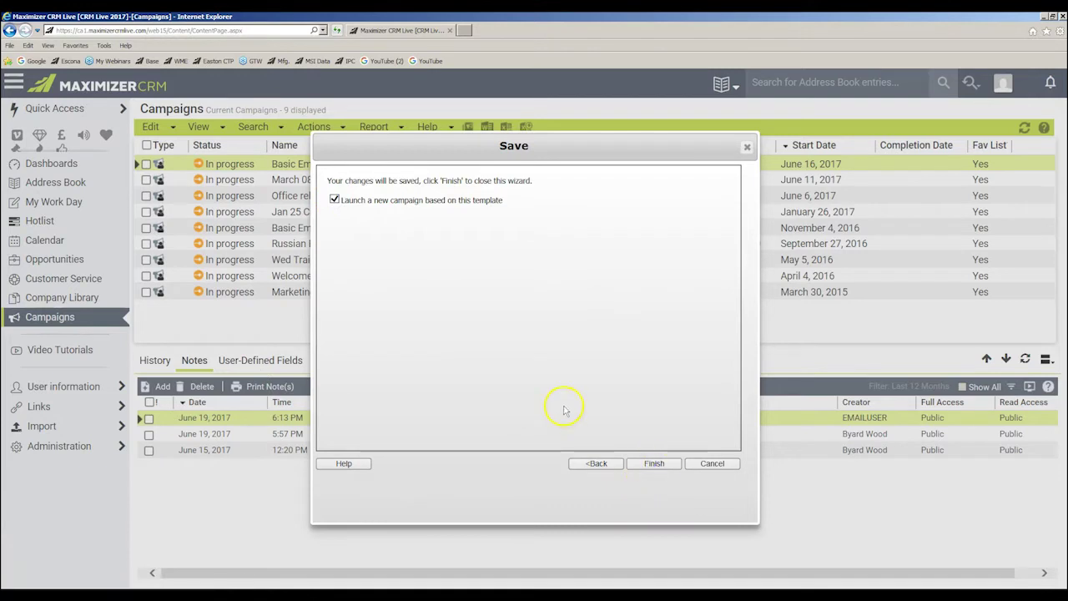
pyautogui.click(652, 465)
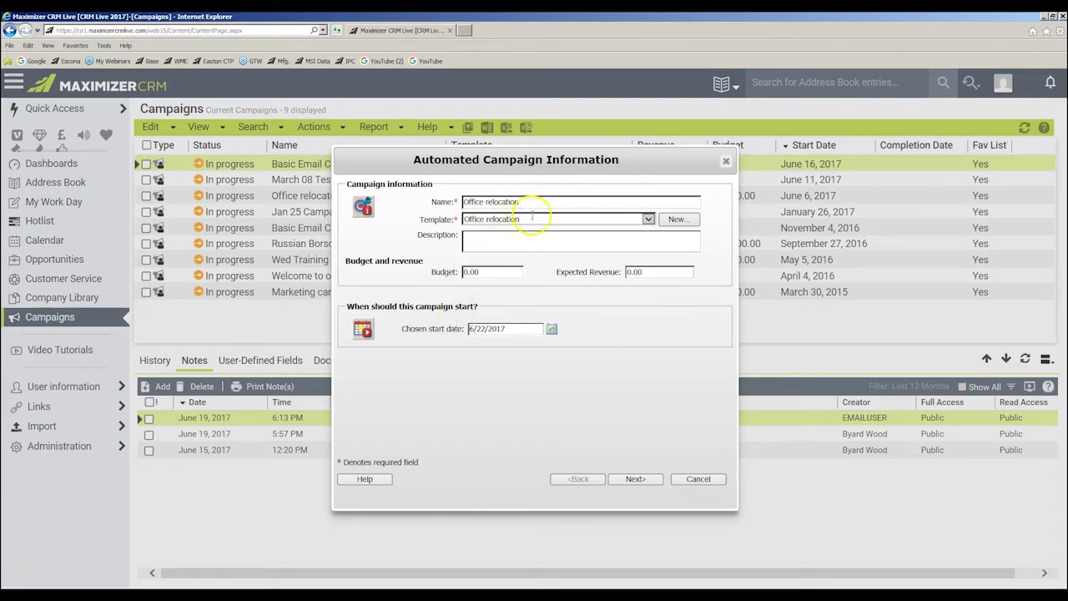
# Name the new automated campaign "Office relocation 2017".
pyautogui.click(632, 481)
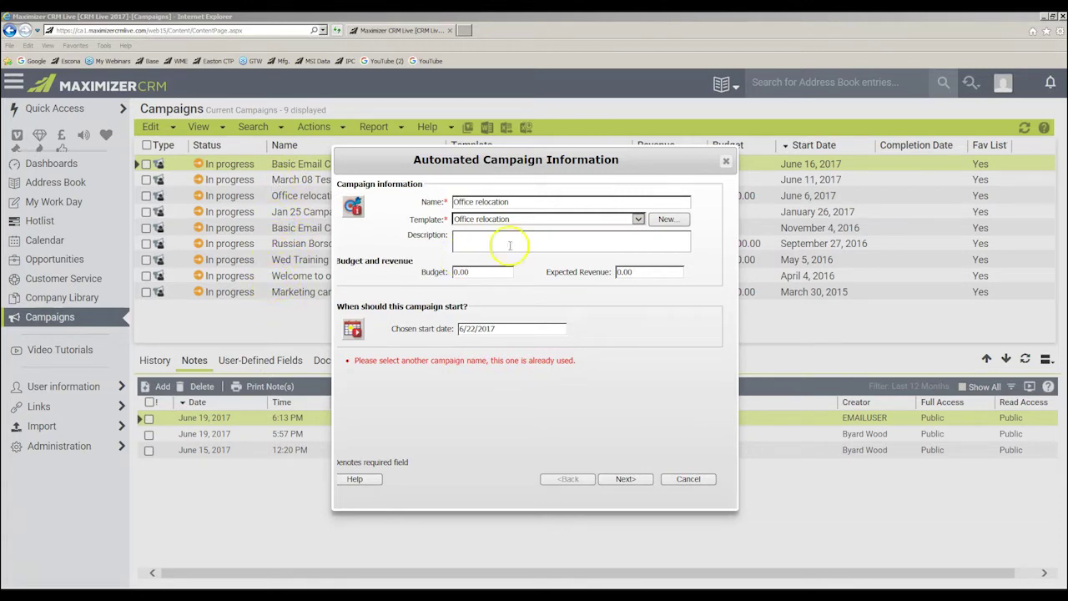
pyautogui.click(525, 202)
pyautogui.write('2017')
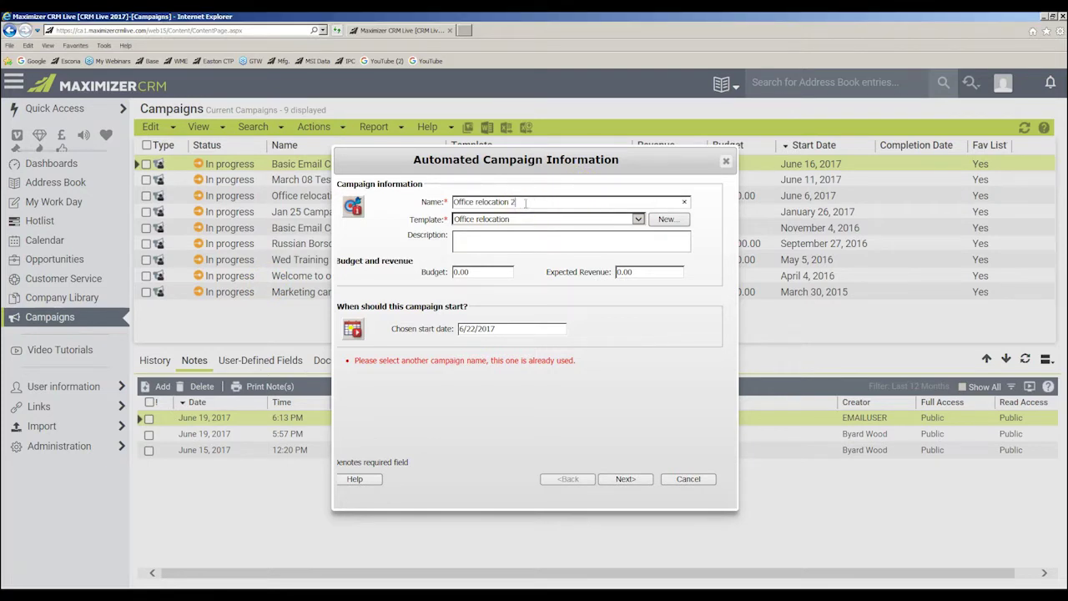
# Finish creating the campaign with no subscriber selection, leaving Address Book entries for later choice, and enable email address validation.
pyautogui.click(627, 480)
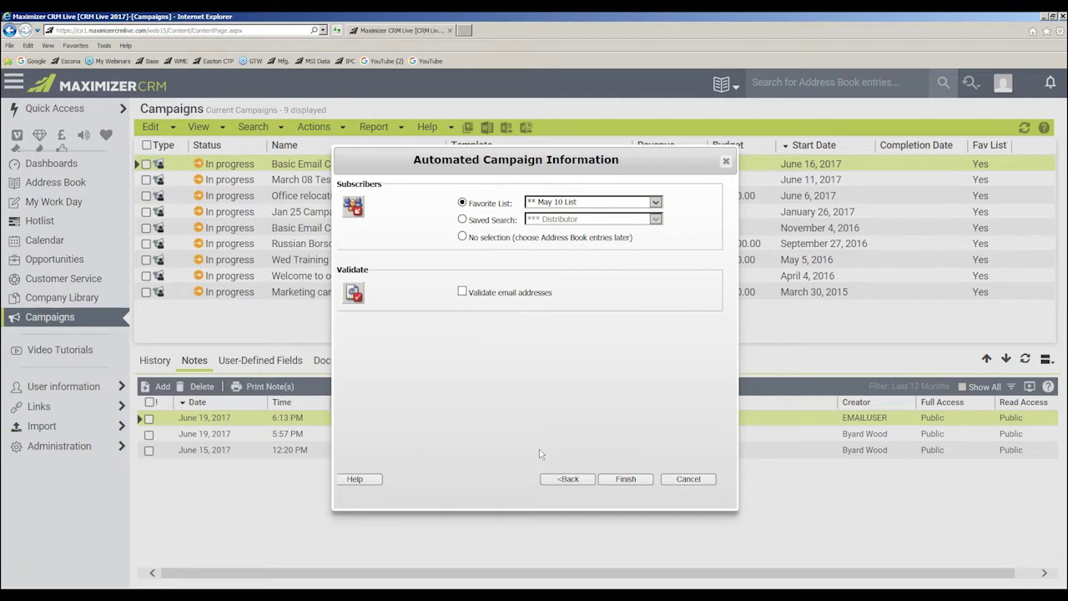
pyautogui.click(463, 237)
pyautogui.click(462, 292)
pyautogui.click(625, 481)
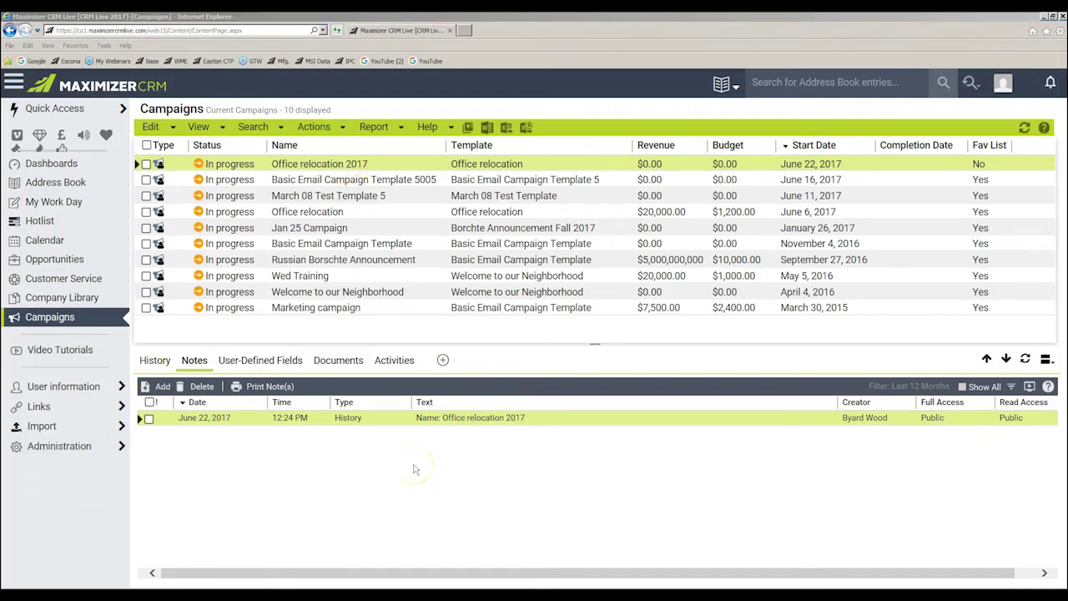
# Open the "Office relocation 2017" campaign, review its basic information and campaign plan activities, and close it.
pyautogui.click(343, 165)
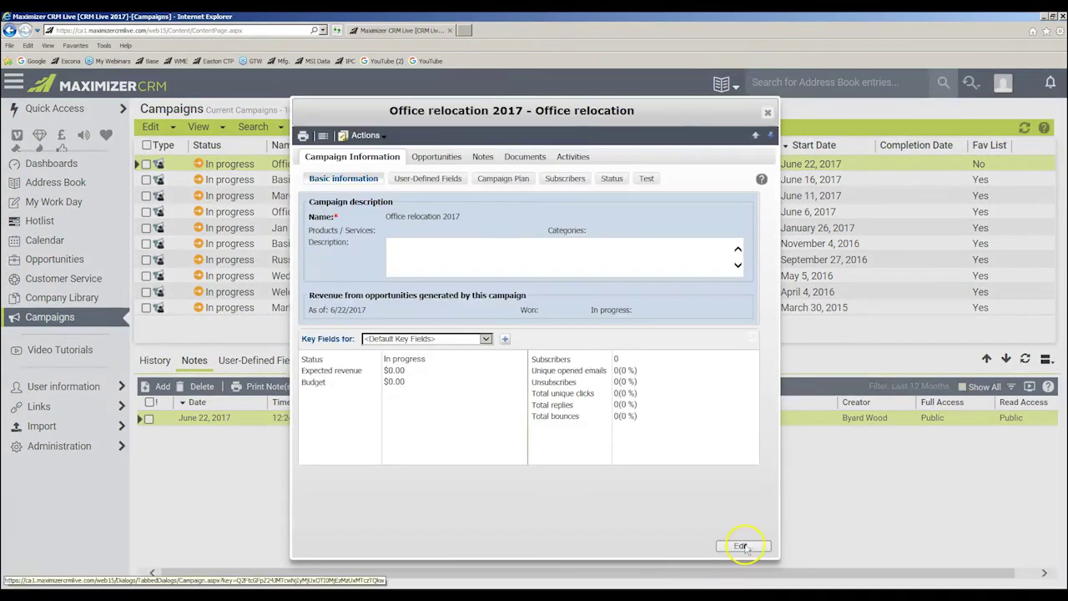
pyautogui.click(744, 546)
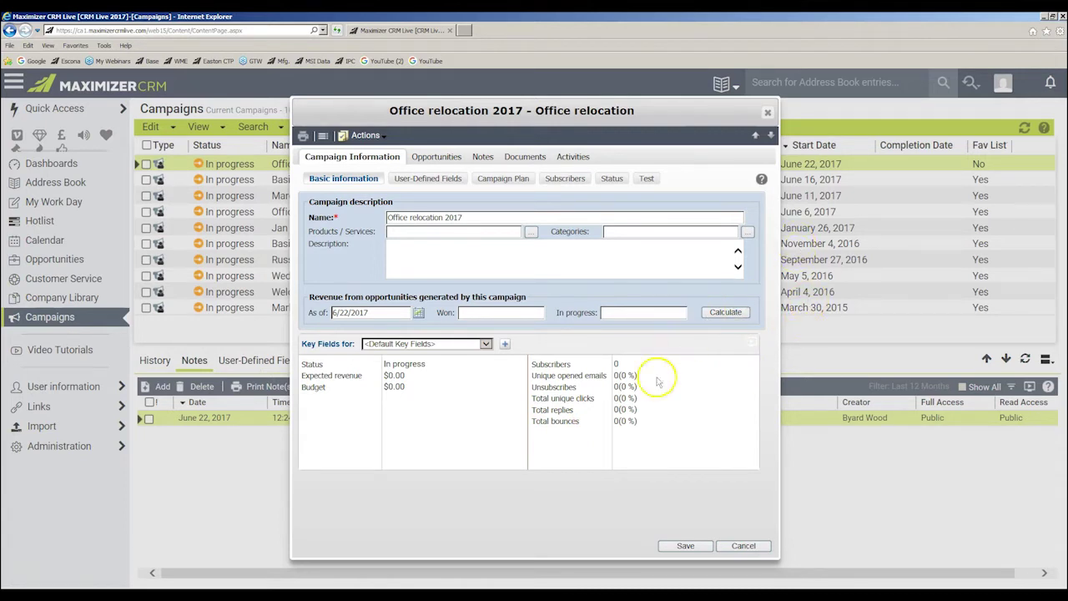
pyautogui.click(494, 187)
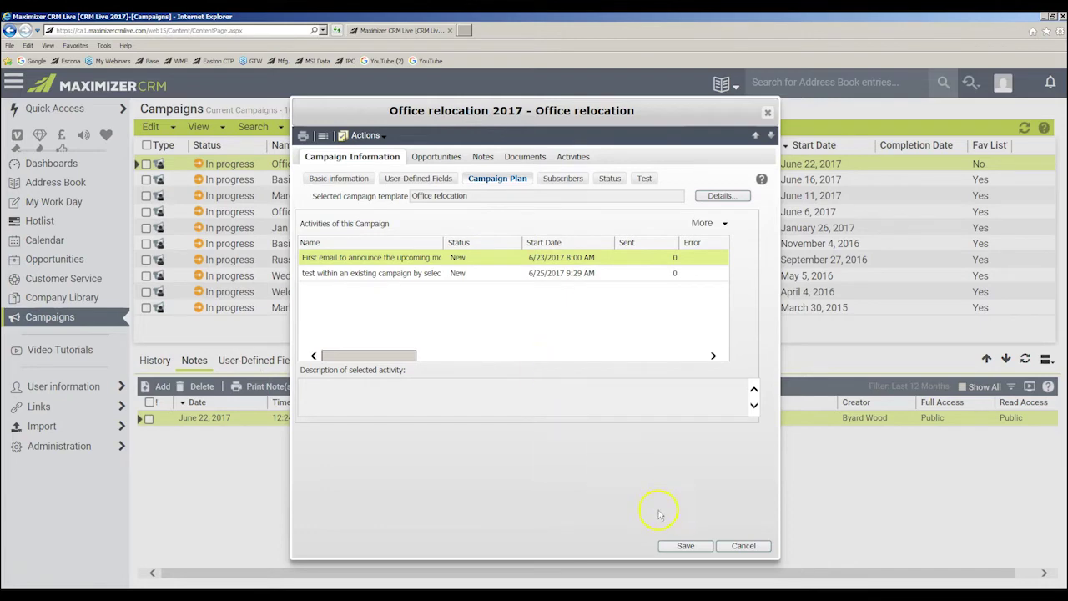
pyautogui.click(686, 546)
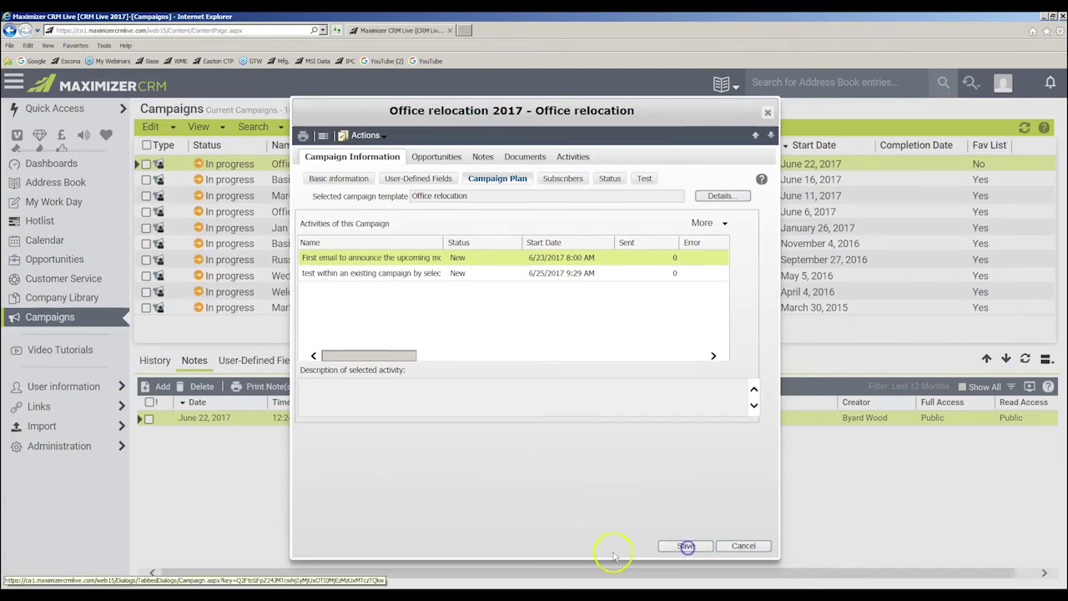
pyautogui.click(768, 111)
# Start another automated campaign, check the available templates, and switch from the wizard to adding a new automated campaign template.
pyautogui.click(151, 127)
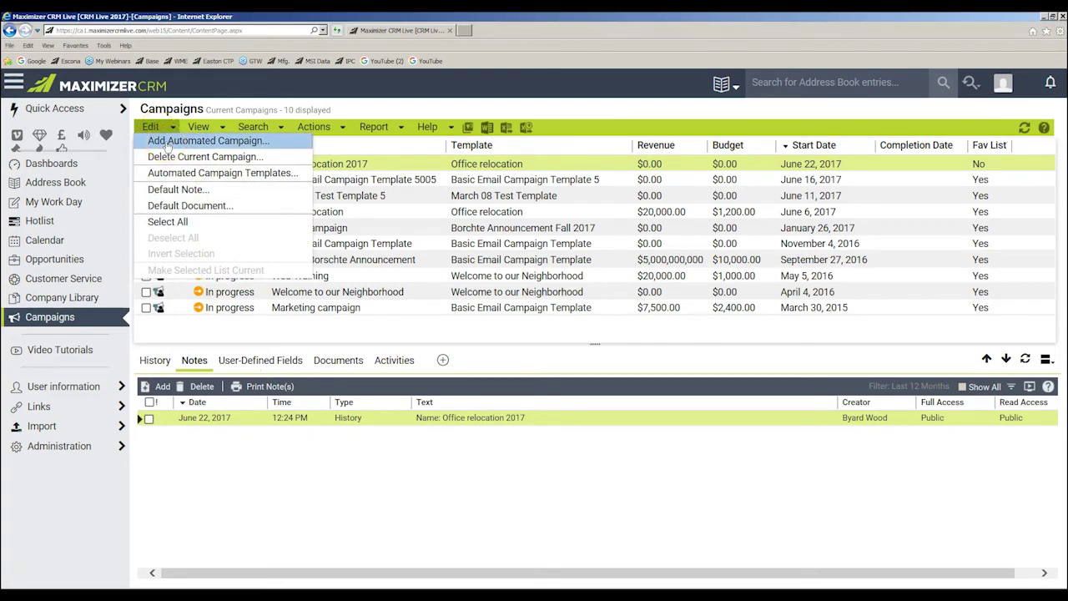
pyautogui.click(167, 142)
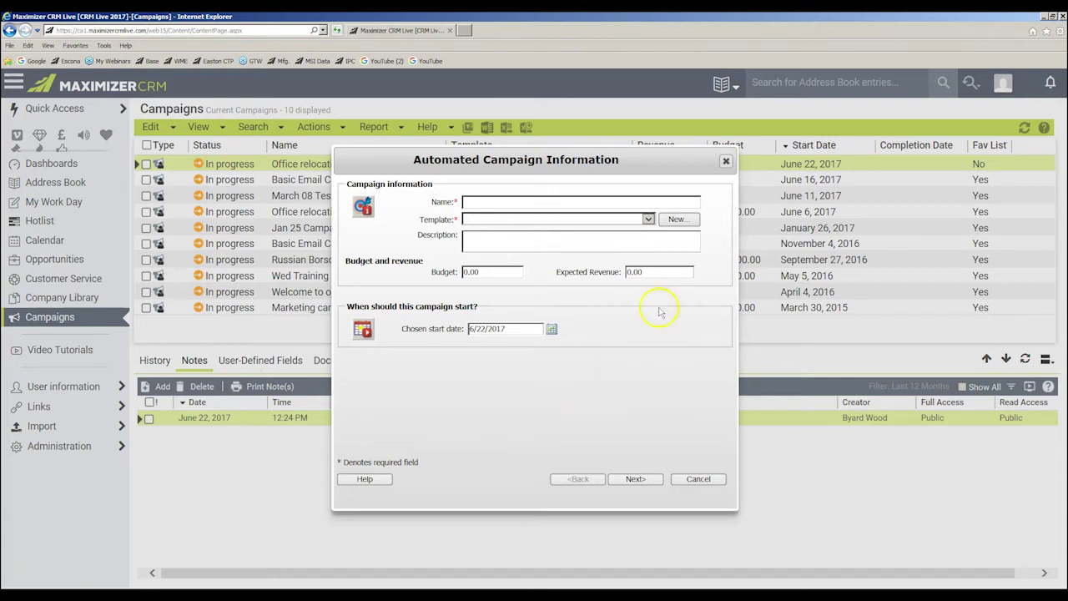
pyautogui.click(649, 219)
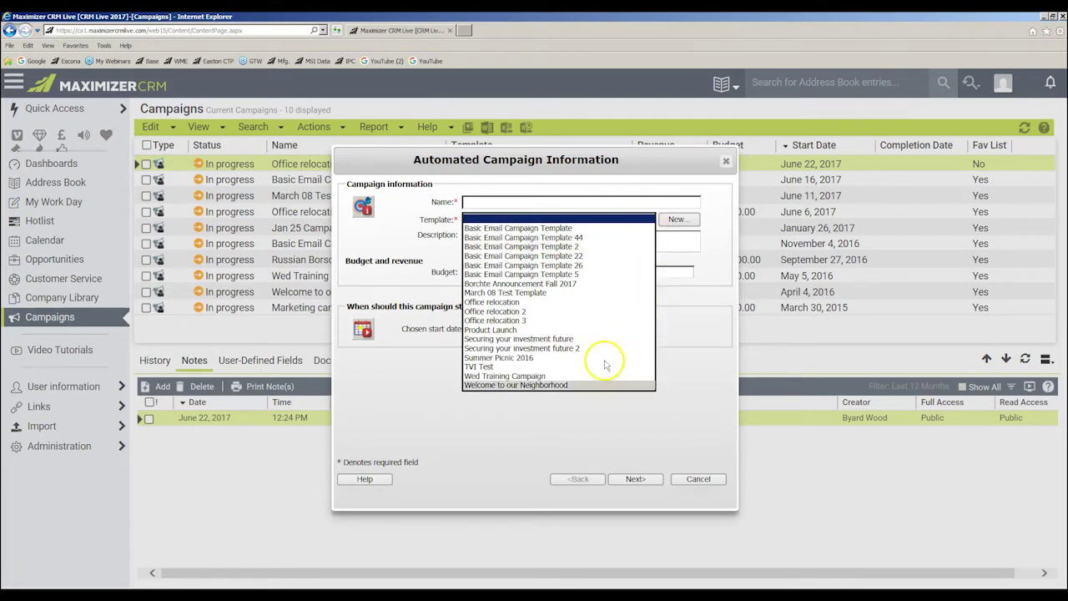
pyautogui.click(539, 429)
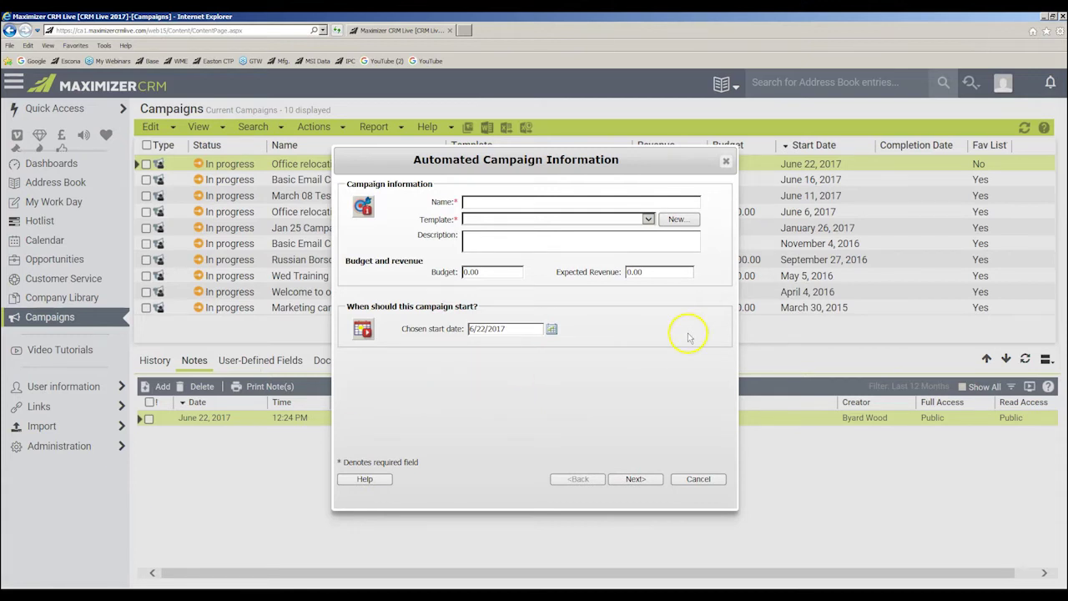
pyautogui.click(677, 220)
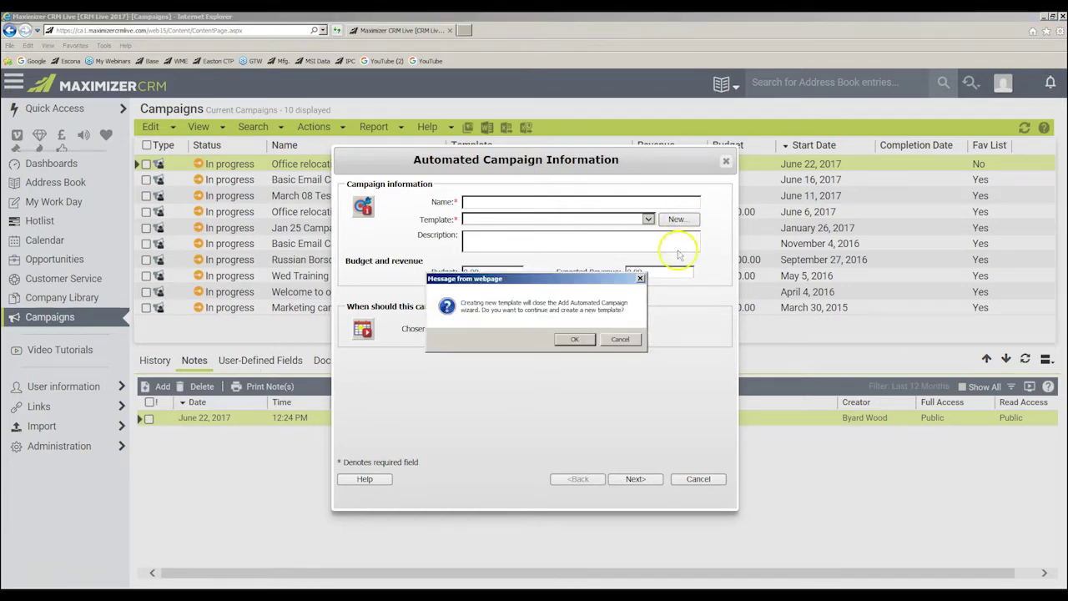
pyautogui.click(574, 340)
pyautogui.click(574, 340)
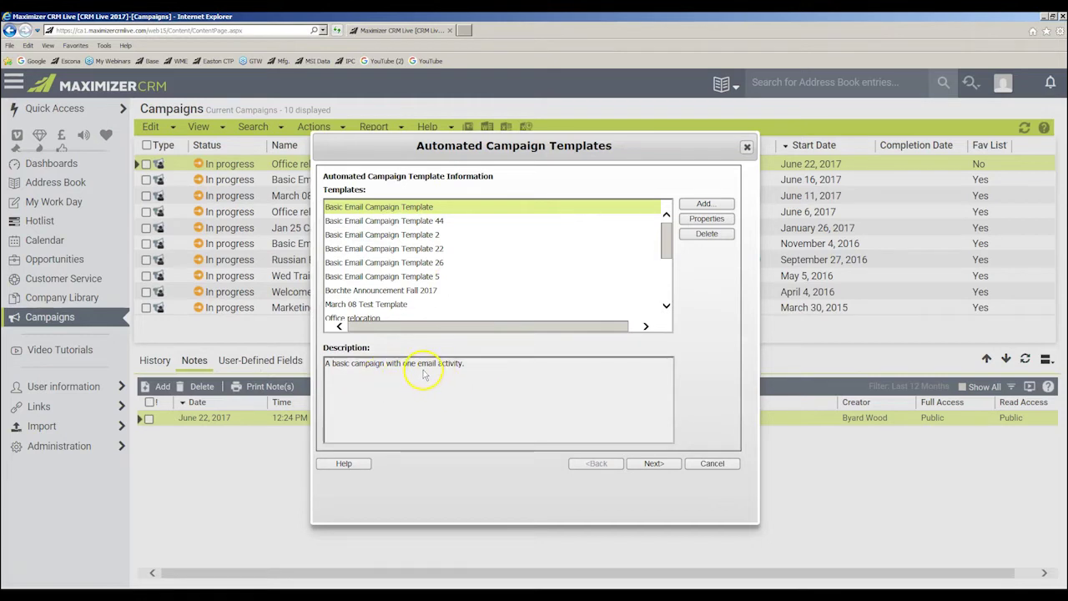
pyautogui.click(692, 211)
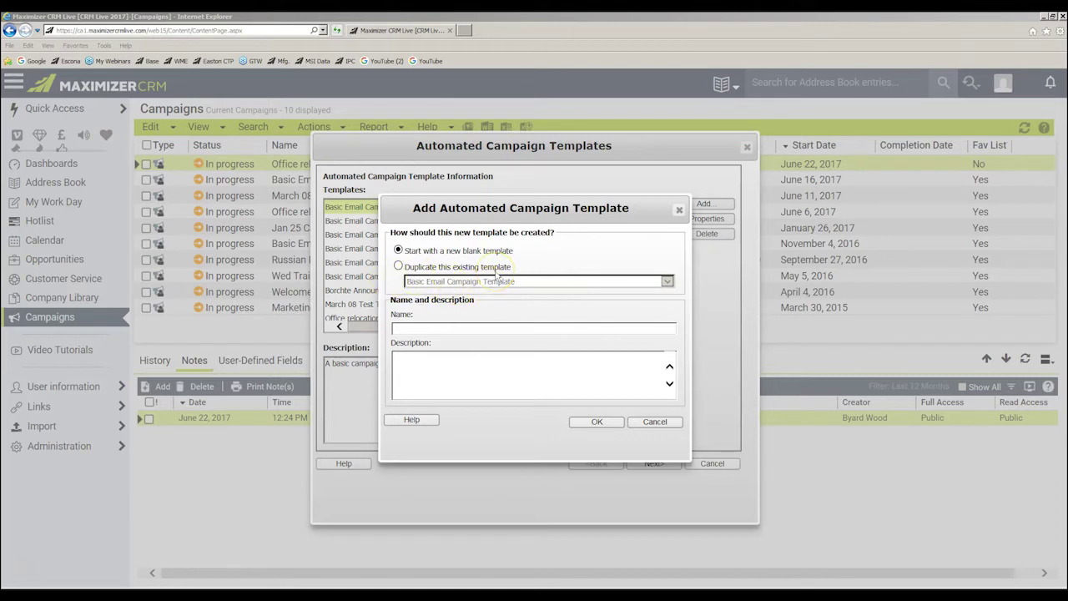
pyautogui.click(399, 265)
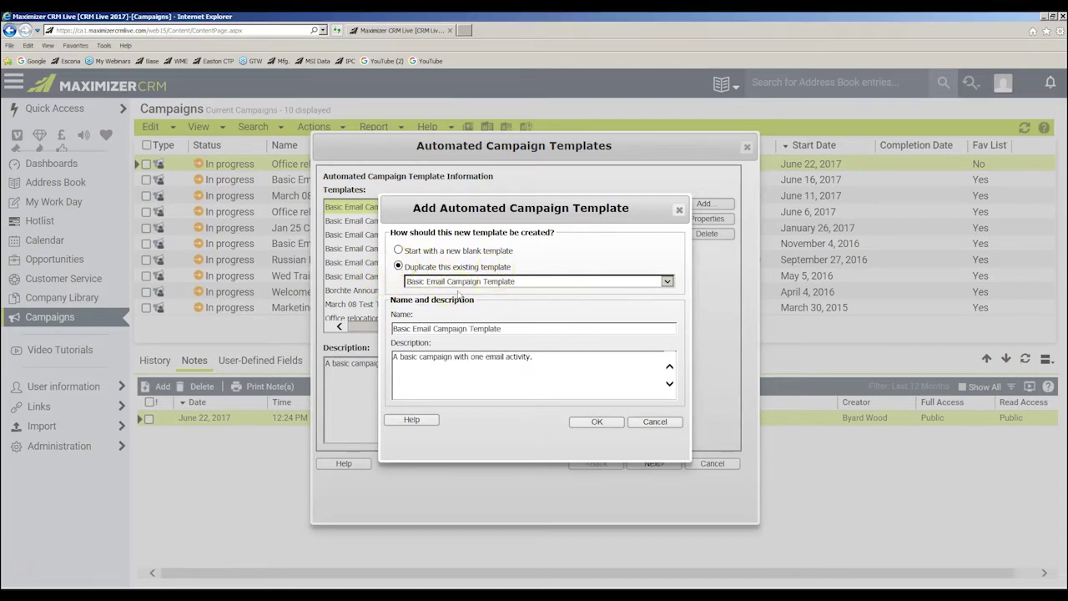
pyautogui.click(667, 282)
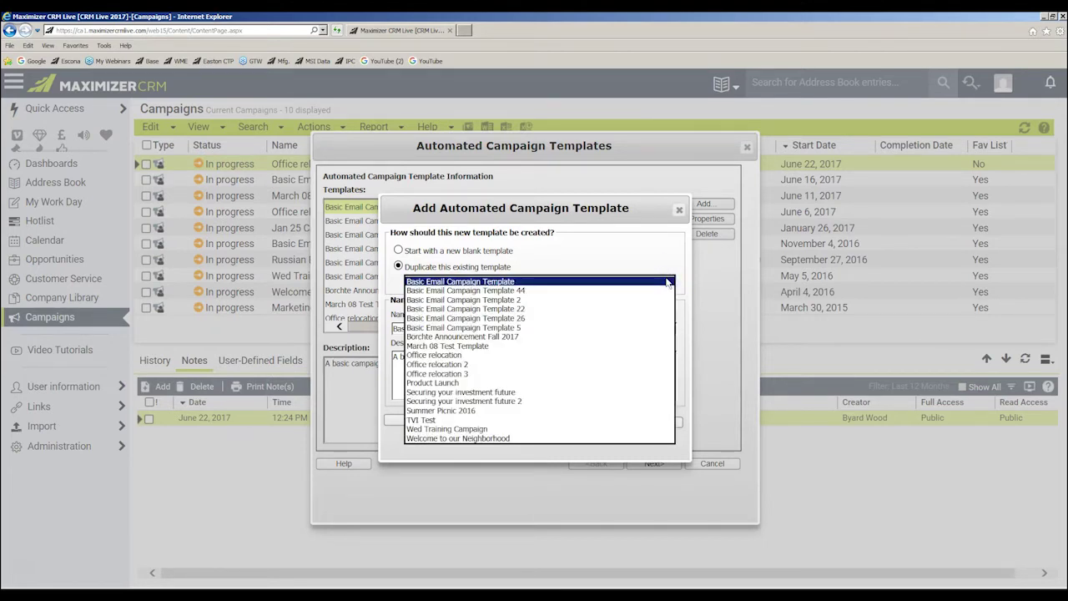
pyautogui.click(635, 282)
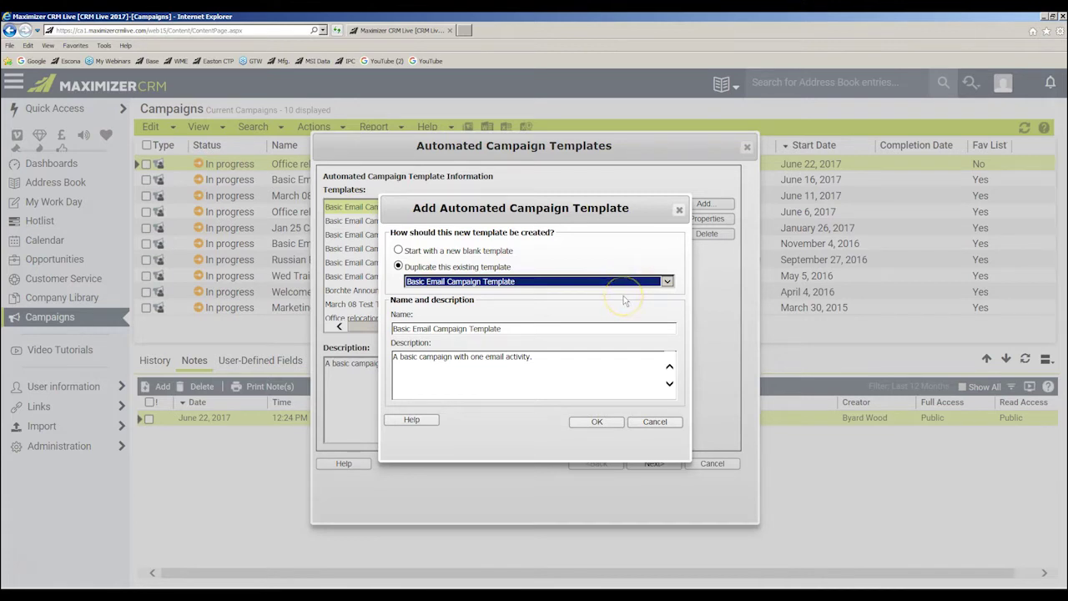
pyautogui.click(398, 250)
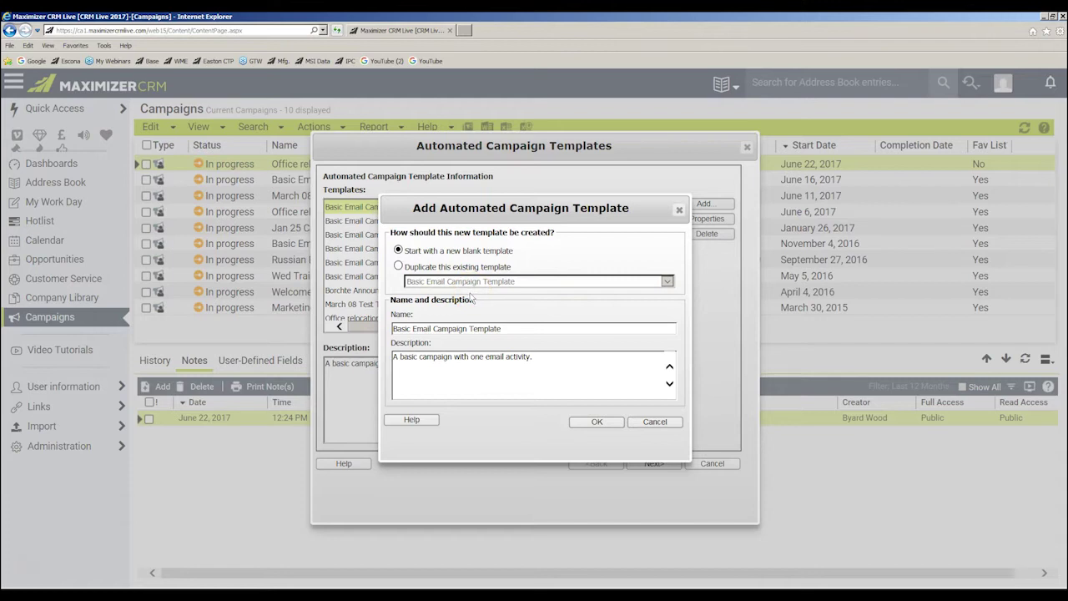
# Name the new blank campaign template "Securing your investment future".
pyautogui.click(425, 327)
pyautogui.click(672, 327)
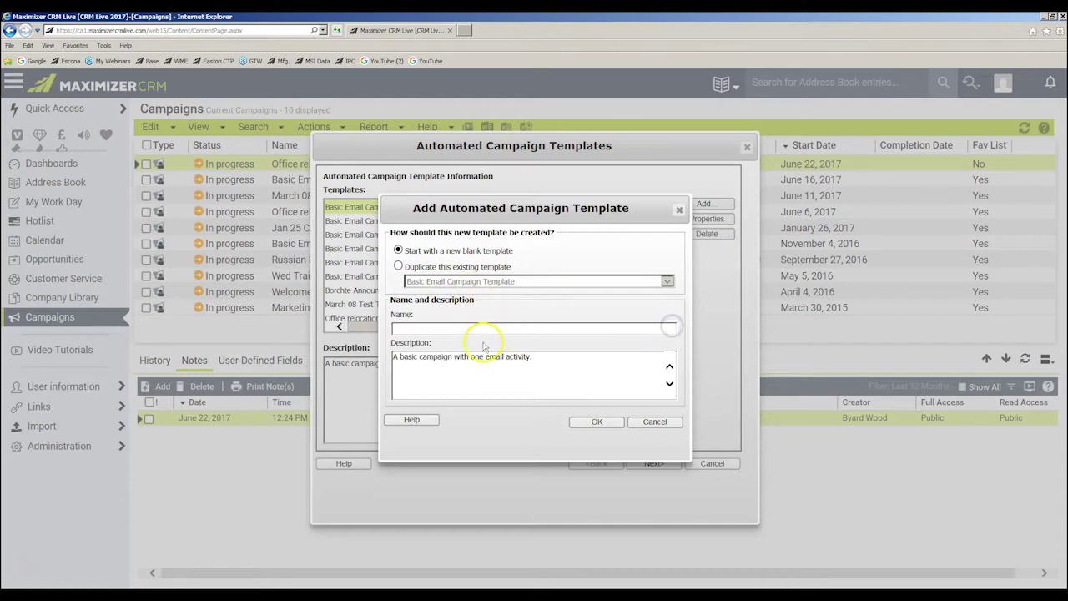
pyautogui.write('Securing your investment future')
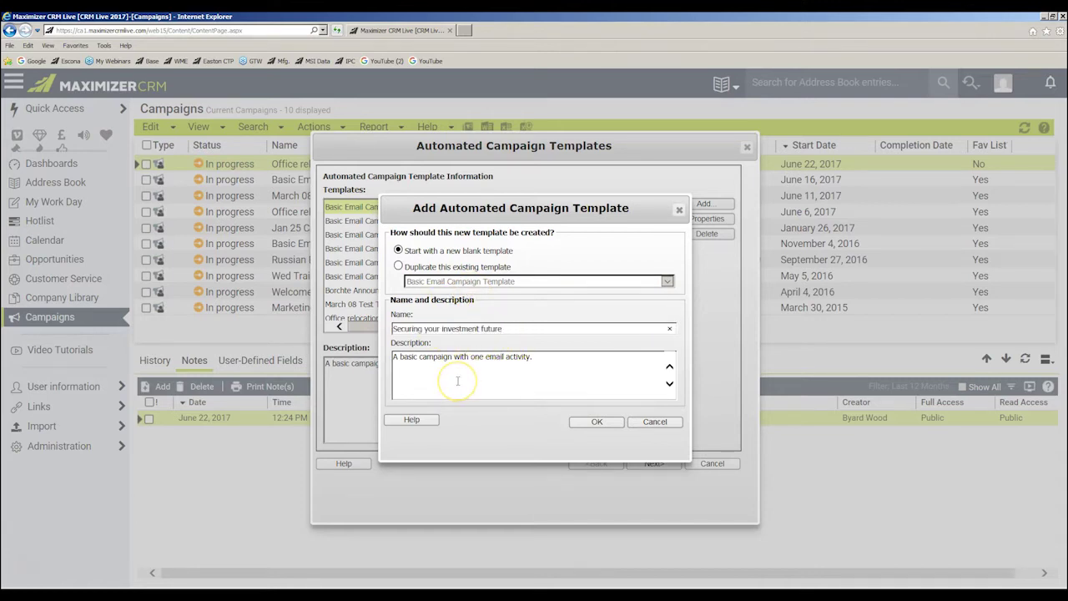
# Create the template with description "A 6 email campaign inviting recipients to invest in a weekend workshop on new investment strategies for emerging markets and products.".
pyautogui.click(457, 381)
pyautogui.hotkey('ctrl', 'a')
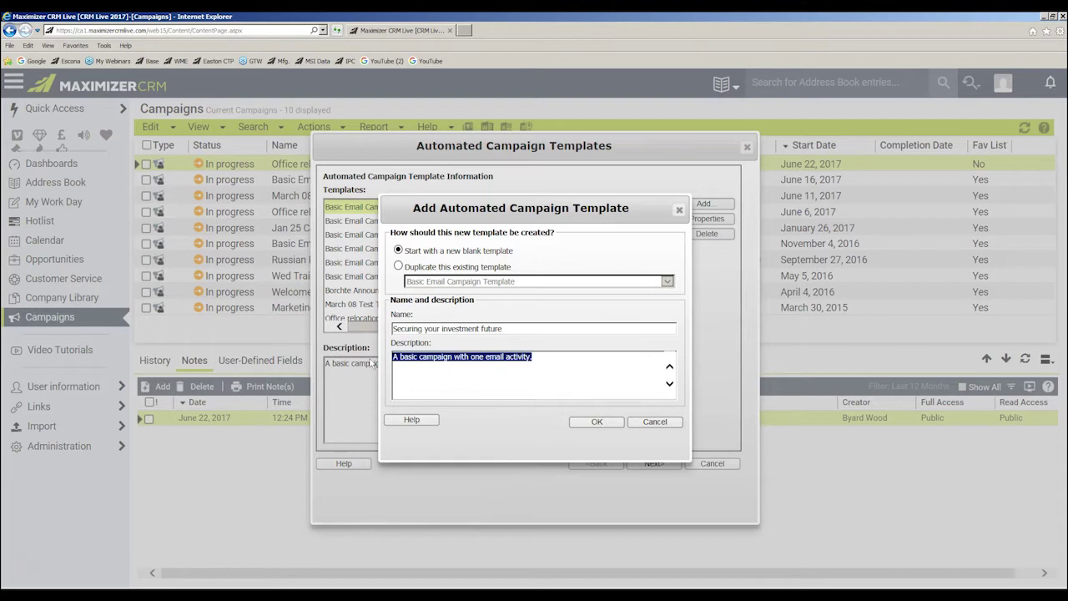
pyautogui.rightClick(500, 358)
pyautogui.click(513, 425)
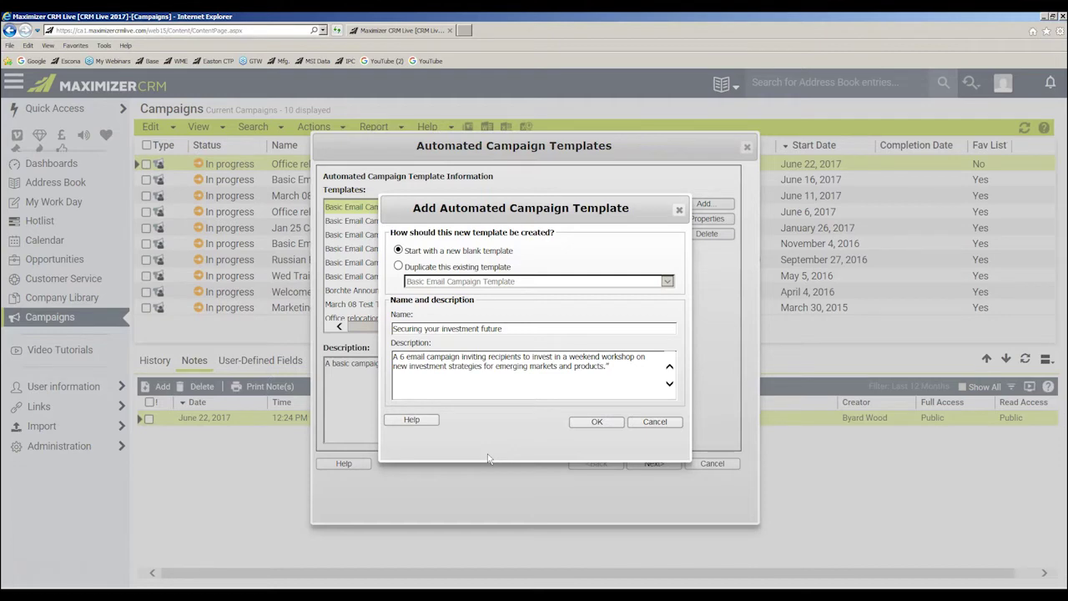
pyautogui.click(596, 422)
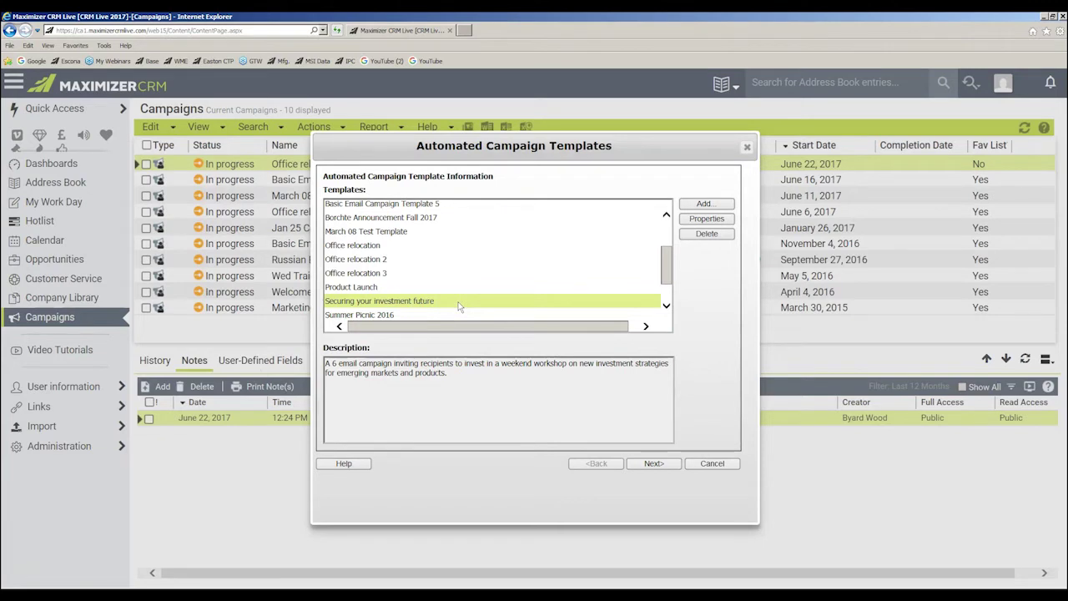
# Add an email activity named "First of 6 invitational emails" with the description "First invite to a weekend long investment training session".
pyautogui.click(653, 463)
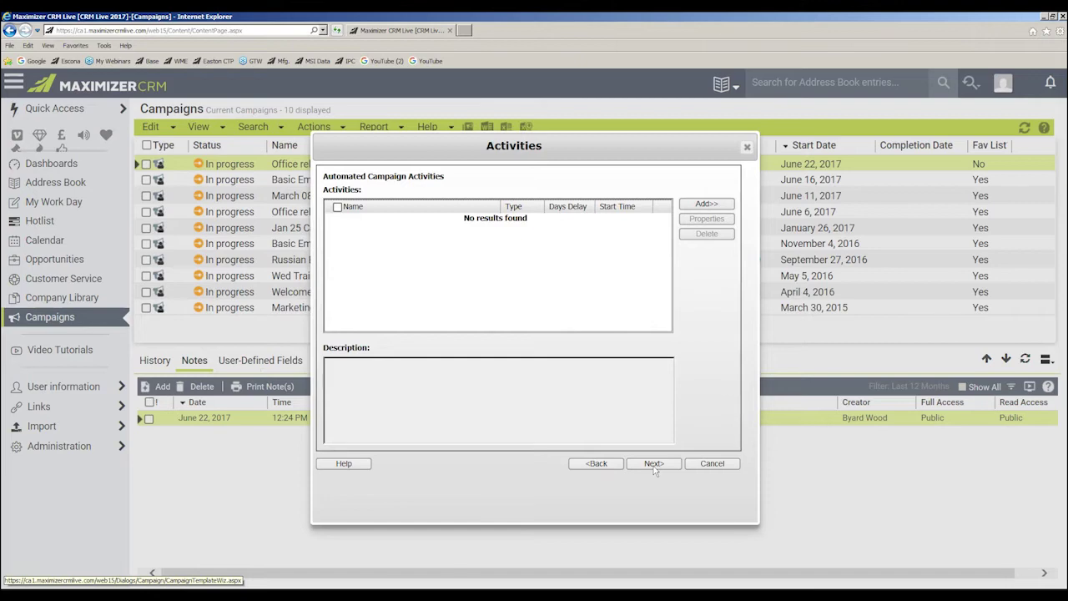
pyautogui.click(707, 203)
pyautogui.click(704, 217)
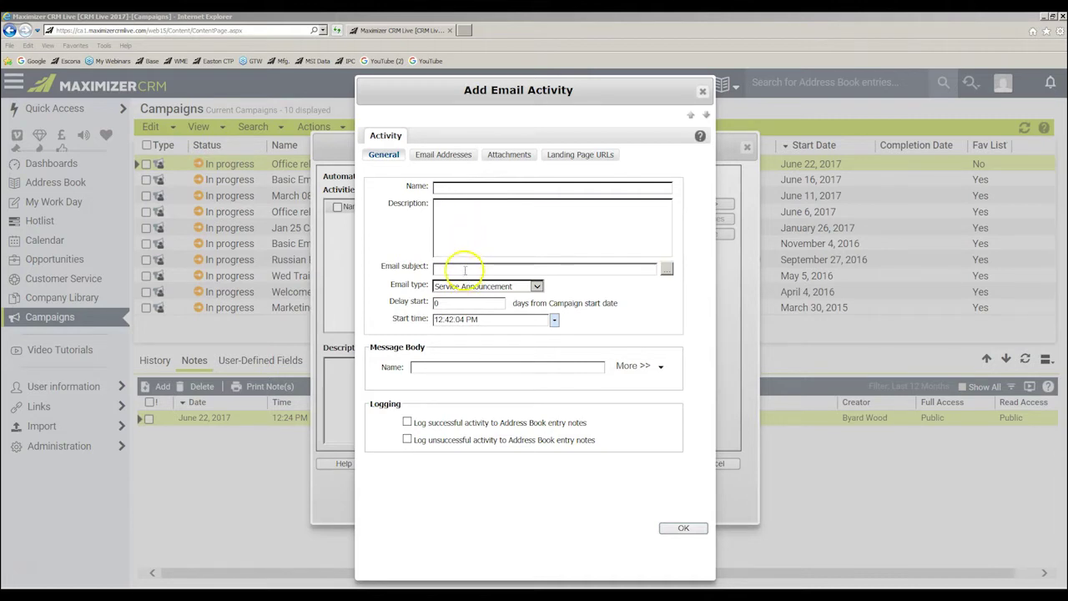
pyautogui.rightClick(444, 187)
pyautogui.click(467, 228)
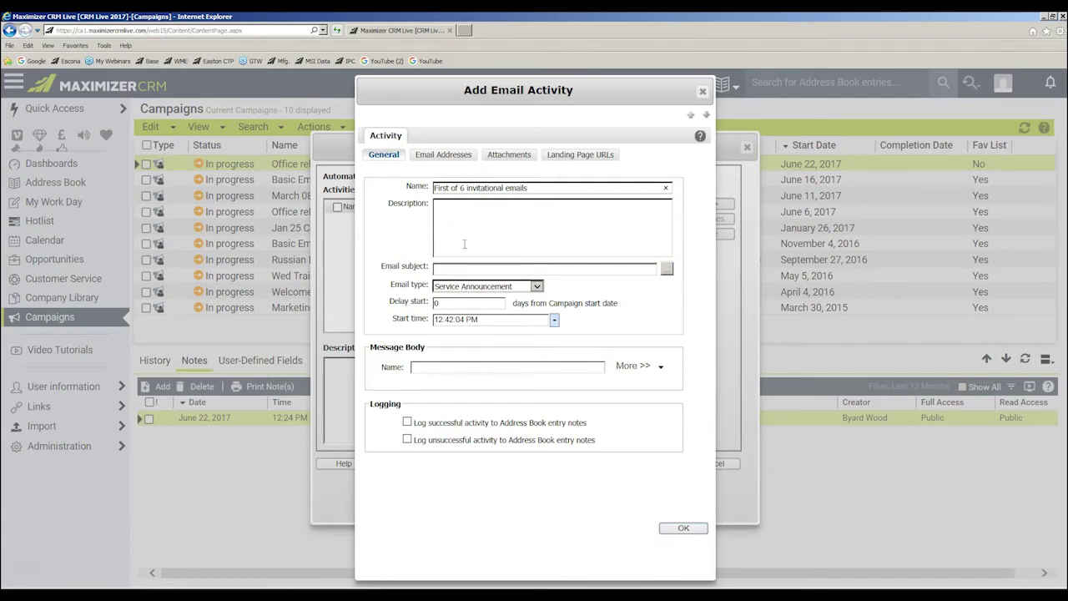
pyautogui.rightClick(464, 213)
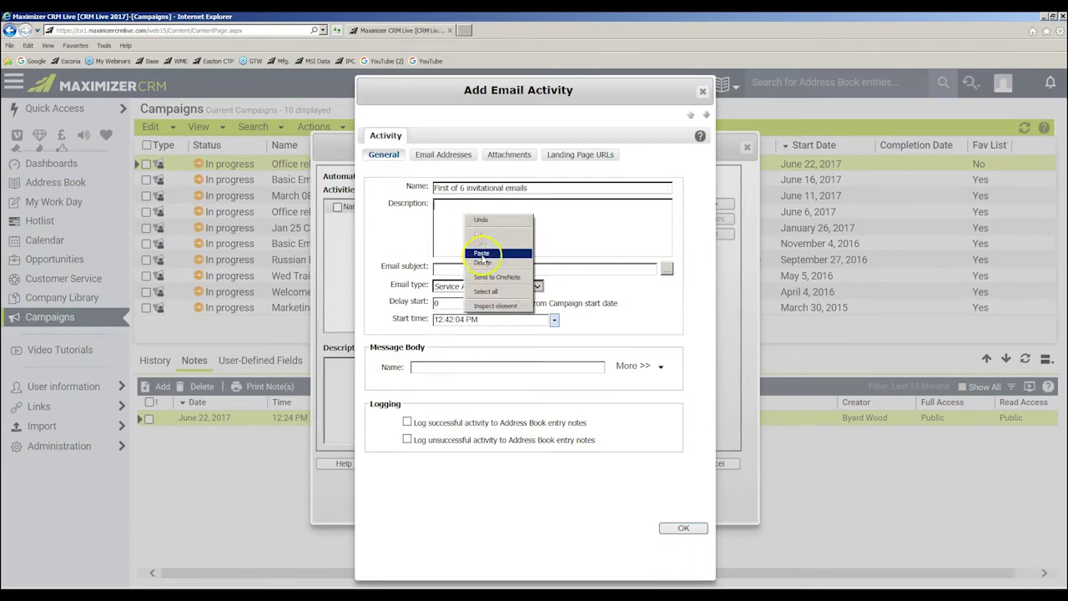
pyautogui.click(481, 253)
# Set the email subject to "Hi {First Name}. You are invited ....", inserting First Name as a merge field.
pyautogui.click(444, 269)
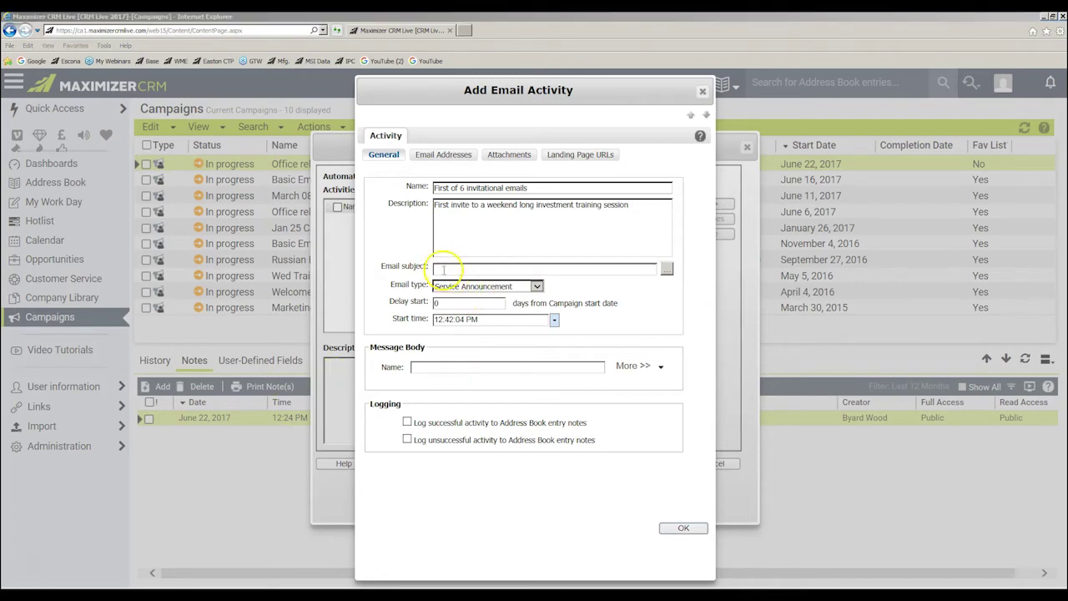
pyautogui.write('H')
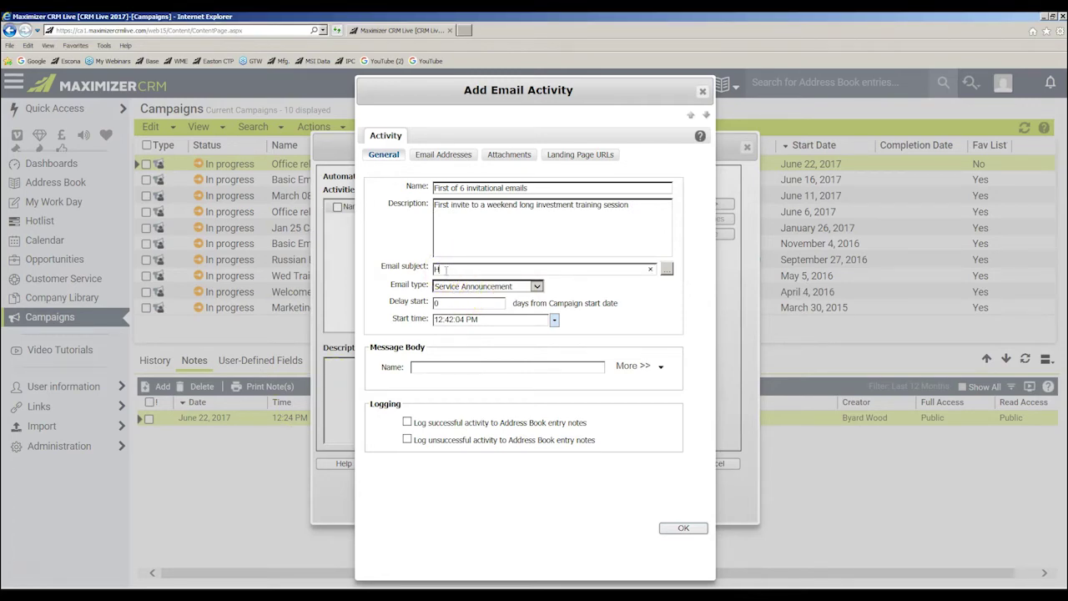
pyautogui.click(667, 268)
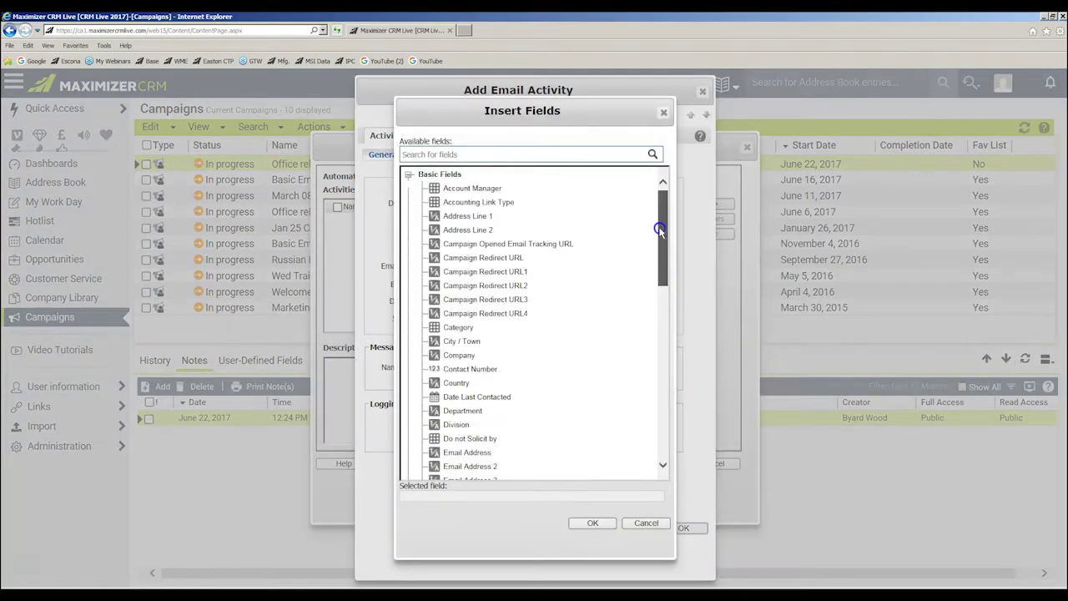
pyautogui.moveTo(659, 229); pyautogui.dragTo(660, 280)
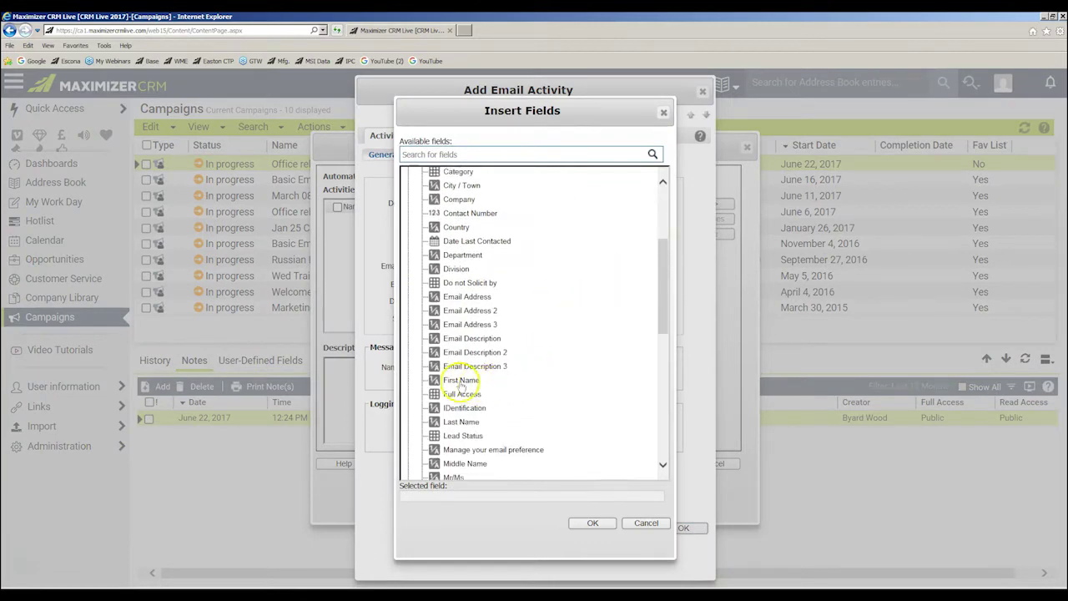
pyautogui.click(461, 381)
pyautogui.click(592, 523)
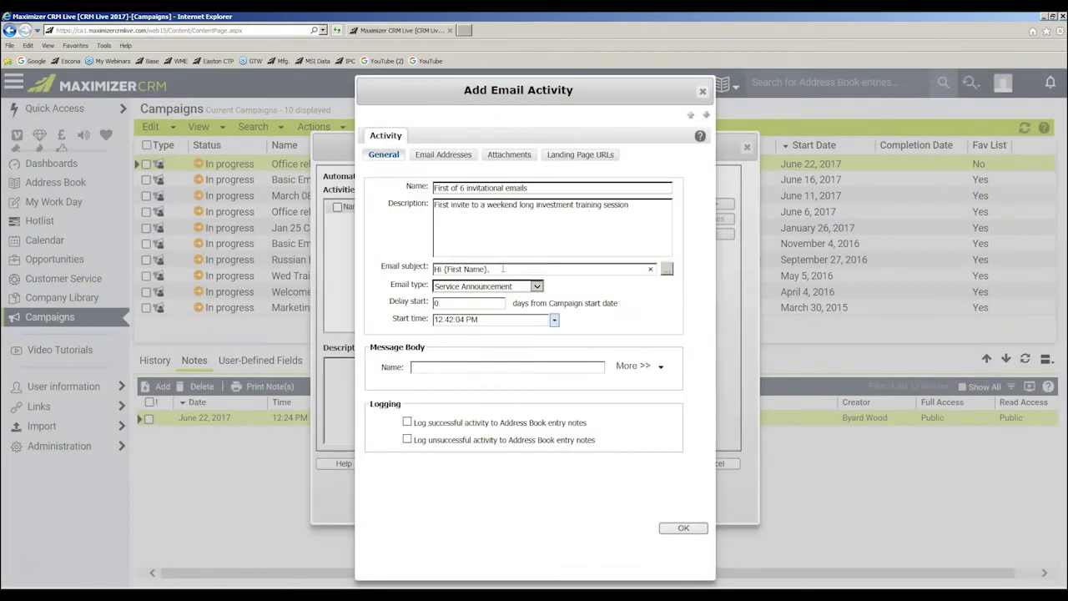
pyautogui.click(503, 269)
pyautogui.write('You are invited ....')
# Set the activity's email type to Marketing Email and delay its start by 3 days from the campaign start date.
pyautogui.click(537, 286)
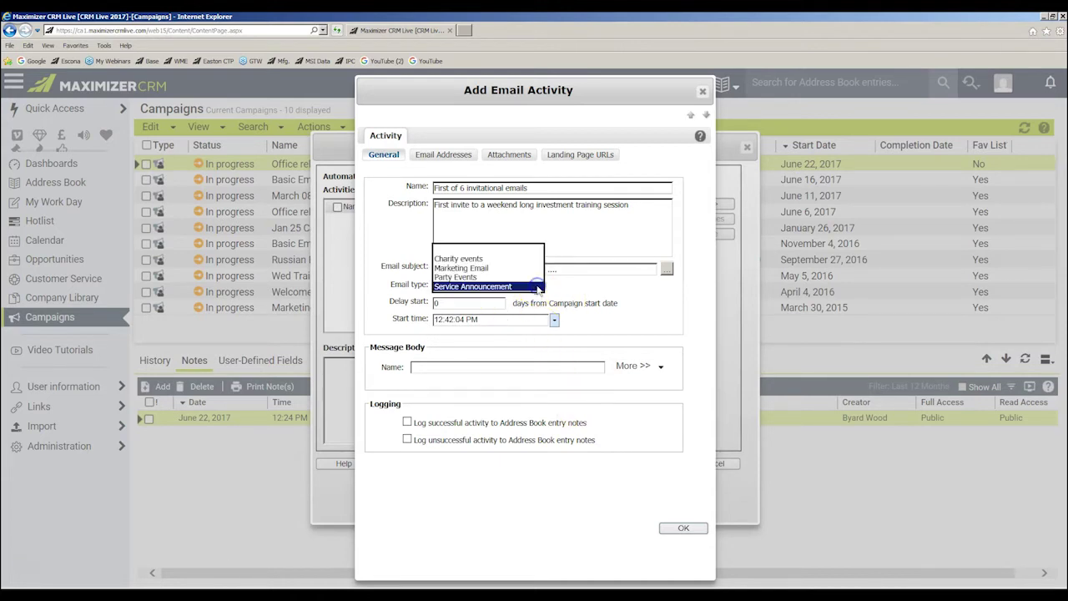
pyautogui.click(515, 268)
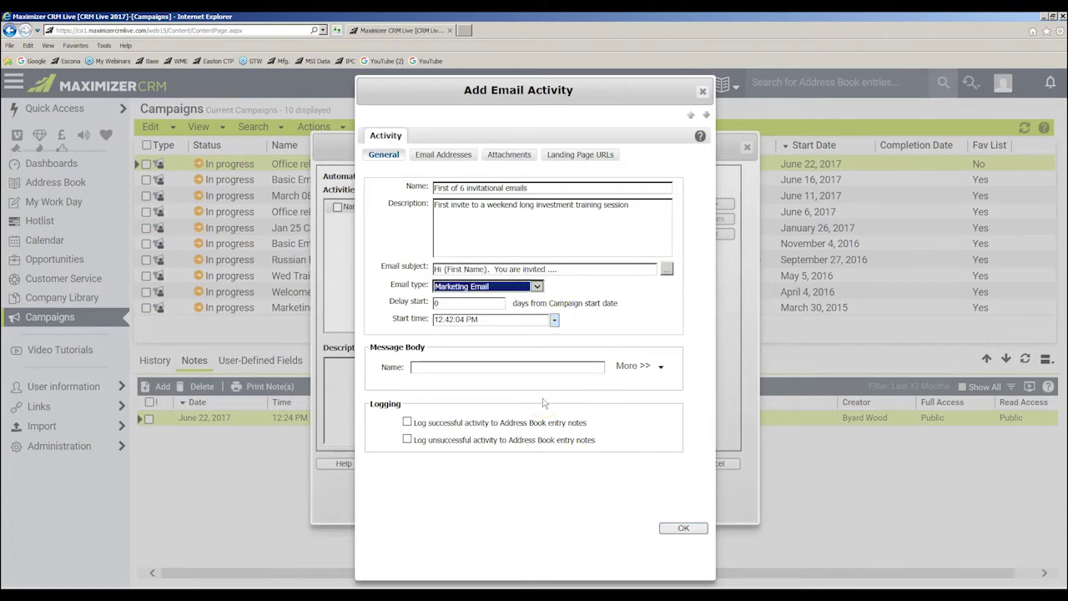
pyautogui.click(555, 472)
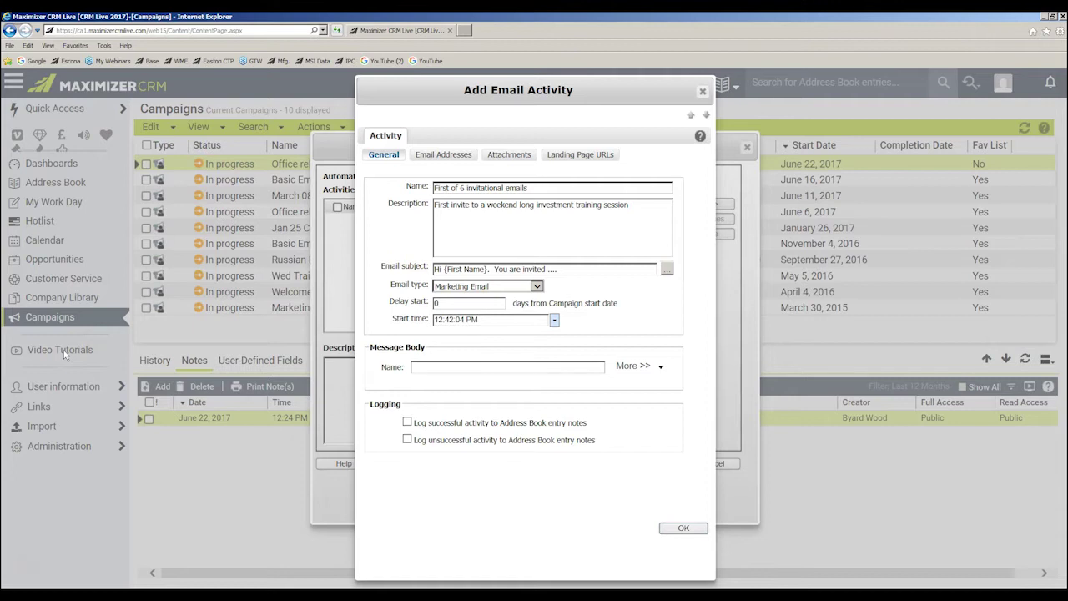
pyautogui.click(436, 302)
pyautogui.write('3')
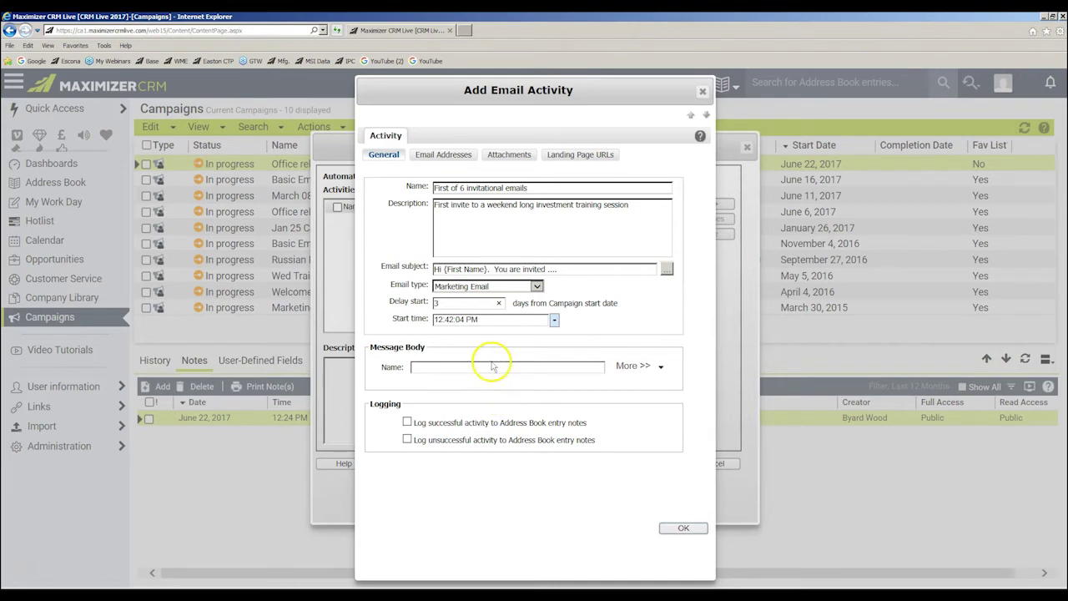
# Delay the activity's start by 4 days at 8:00 am and log both successful and unsuccessful activity to Address Book entry notes.
pyautogui.moveTo(455, 305); pyautogui.dragTo(423, 301)
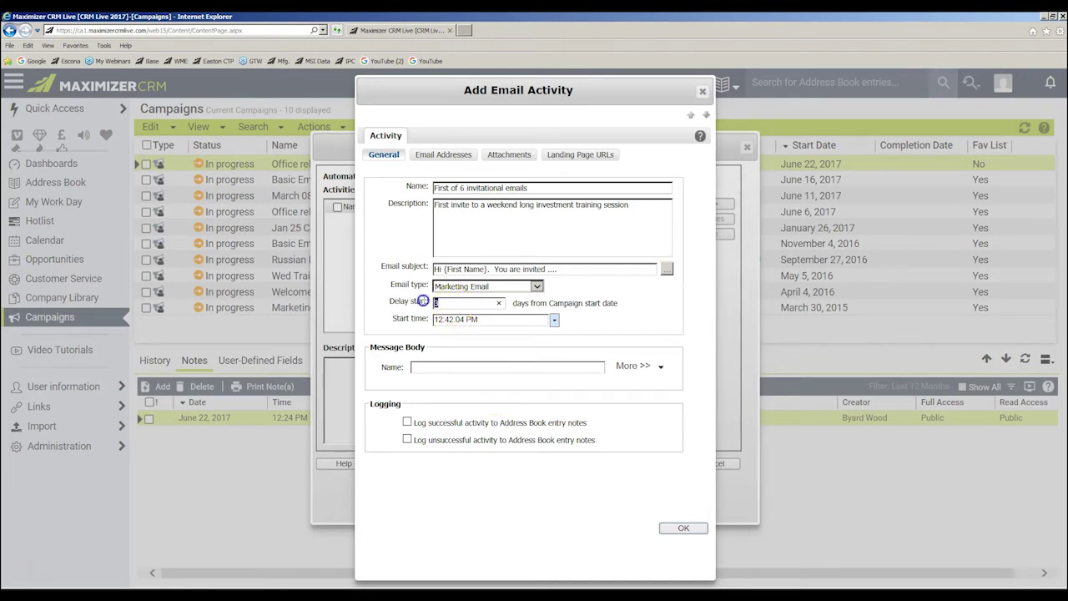
pyautogui.write('4')
pyautogui.click(492, 318)
pyautogui.click(543, 321)
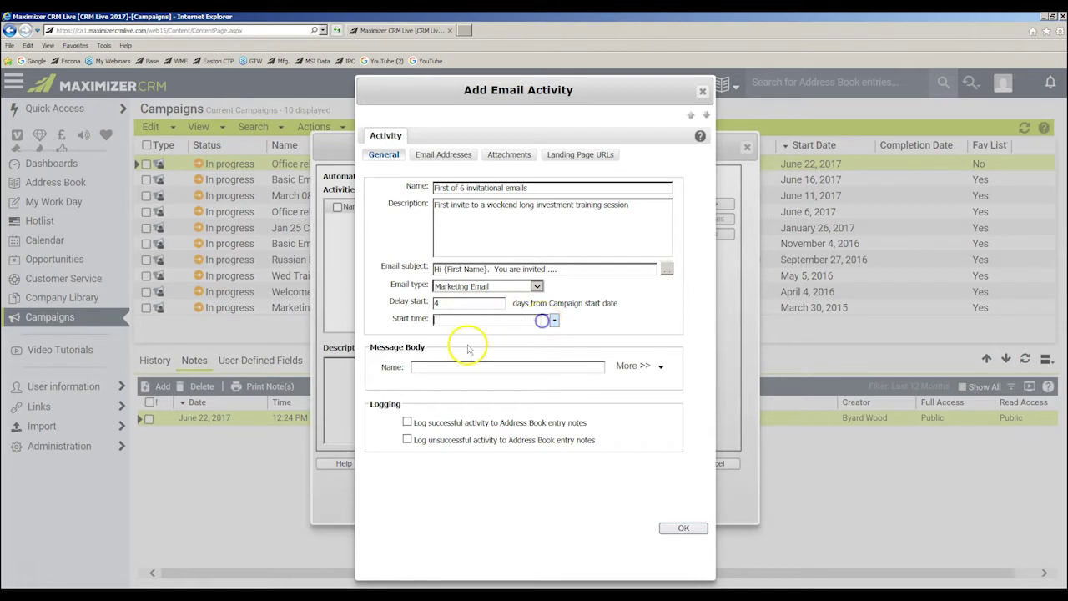
pyautogui.click(443, 322)
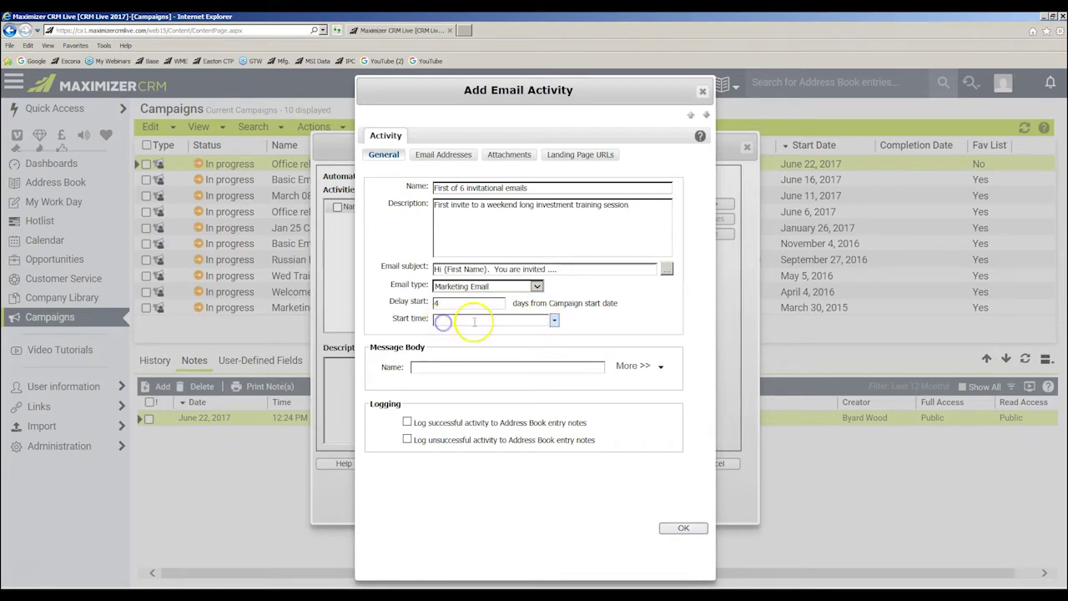
pyautogui.write('8:00 am')
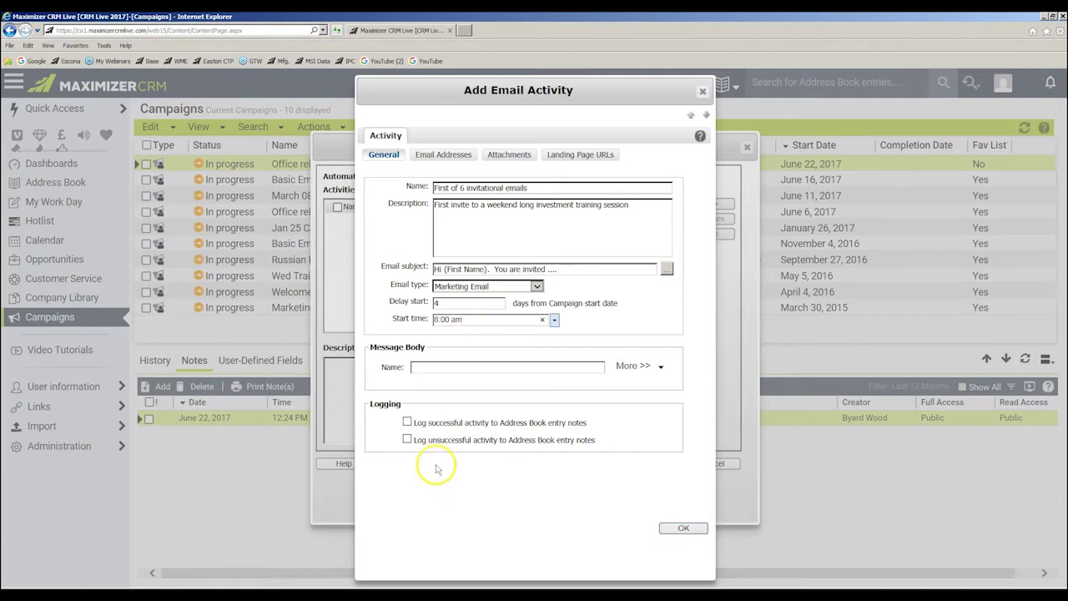
pyautogui.click(408, 422)
pyautogui.click(408, 440)
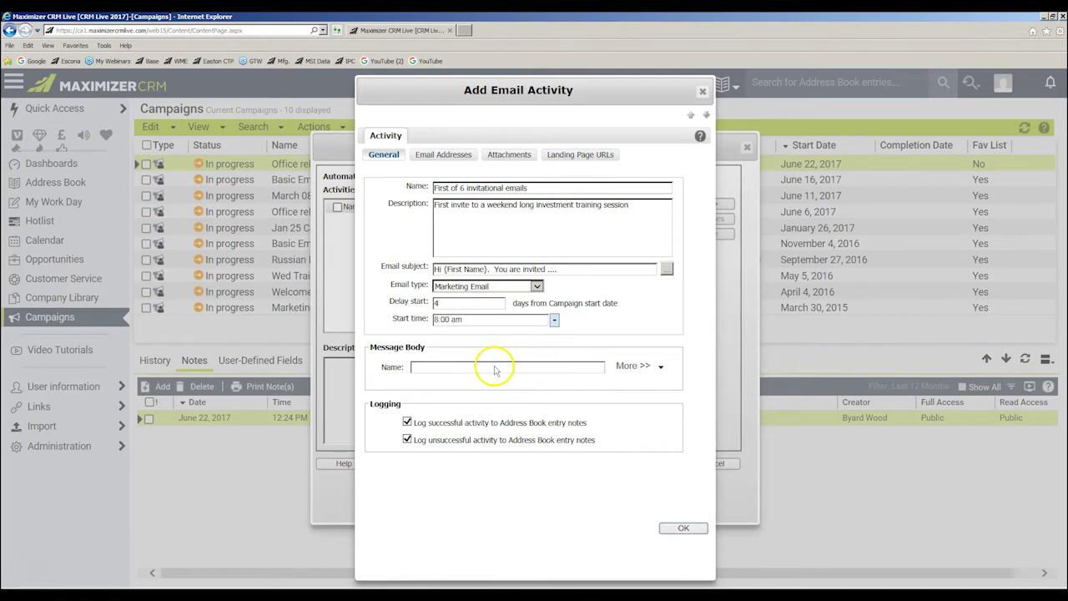
# Set the email's sender and Reply To addresses to the campaign owner's own user account.
pyautogui.click(438, 154)
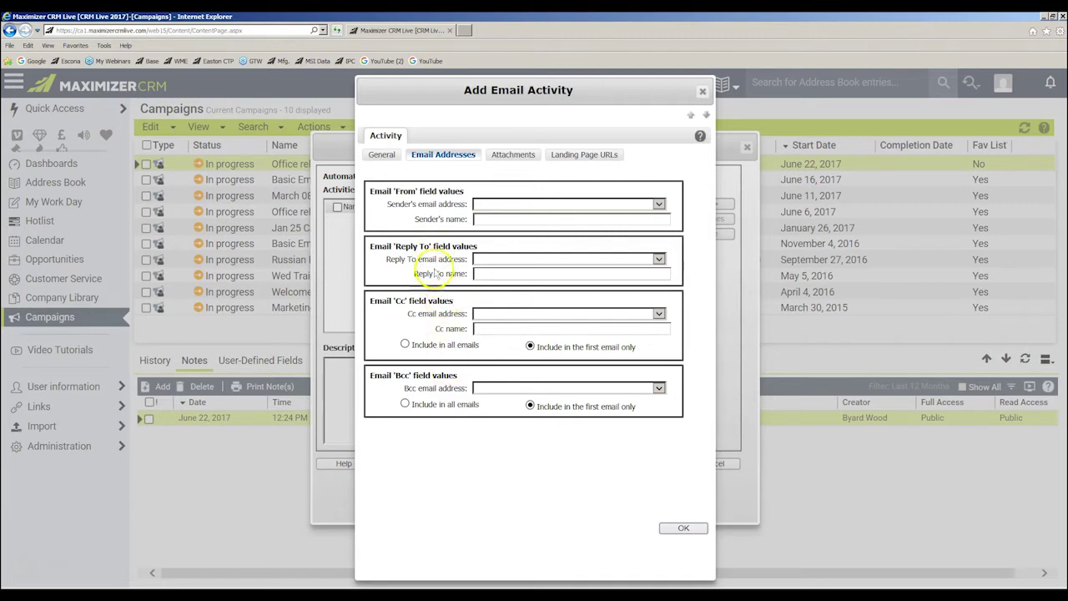
pyautogui.click(658, 204)
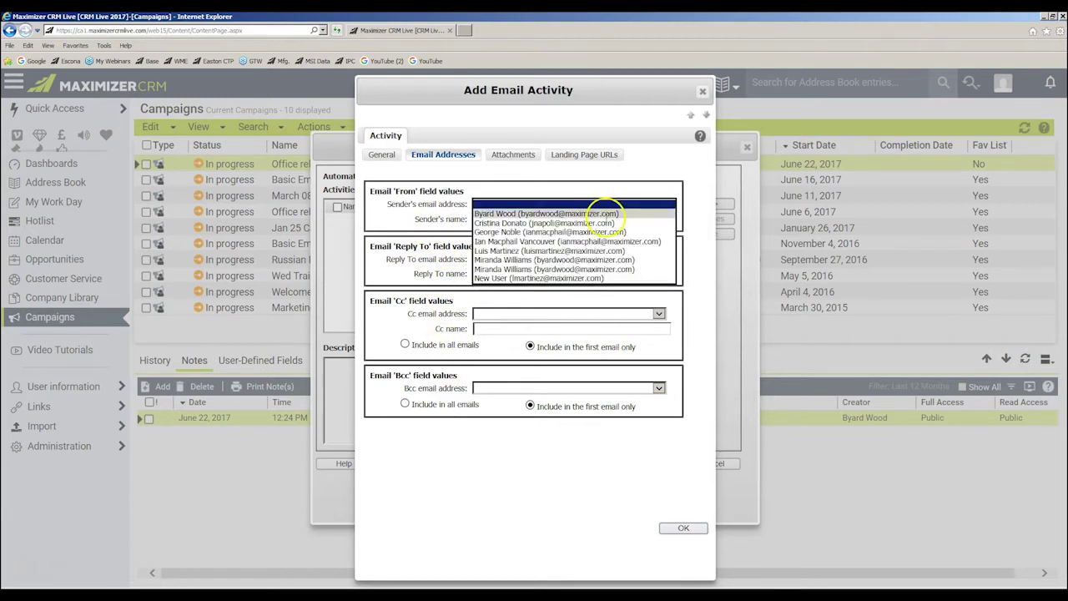
pyautogui.click(604, 213)
pyautogui.click(658, 260)
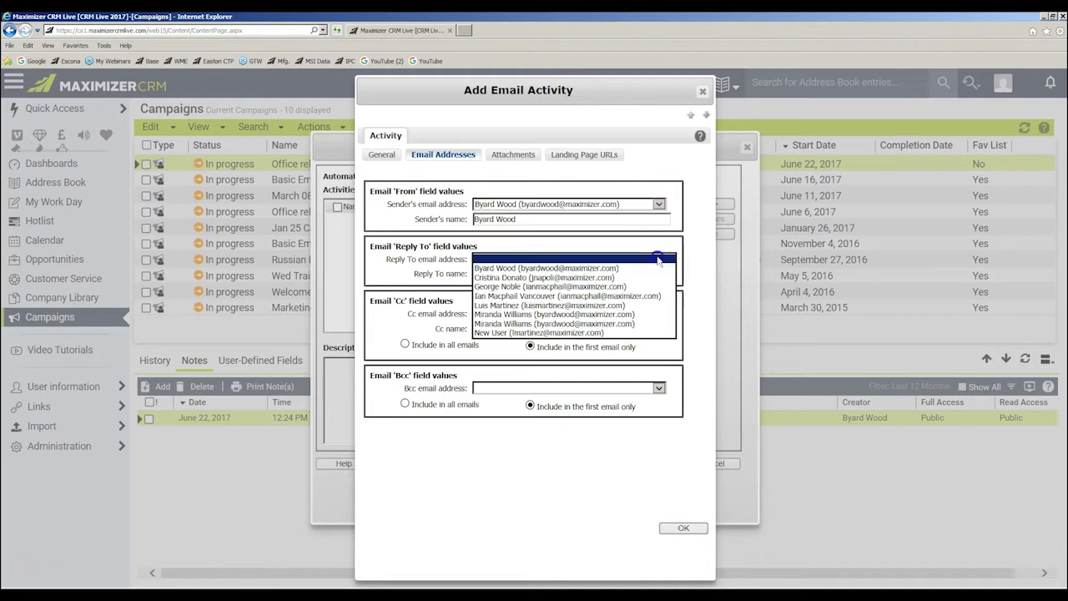
pyautogui.click(592, 268)
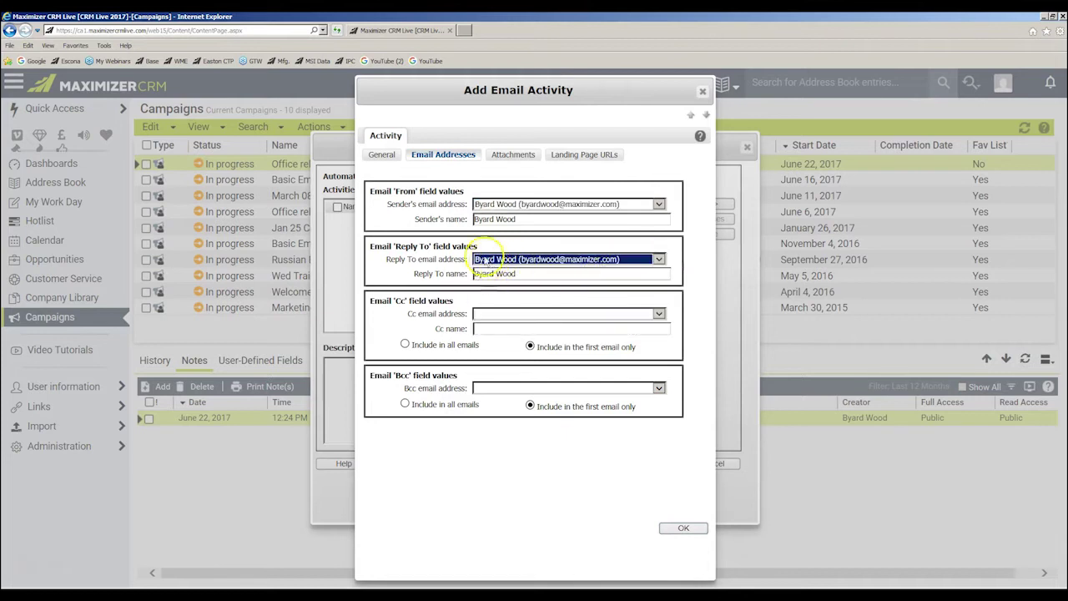
pyautogui.click(547, 218)
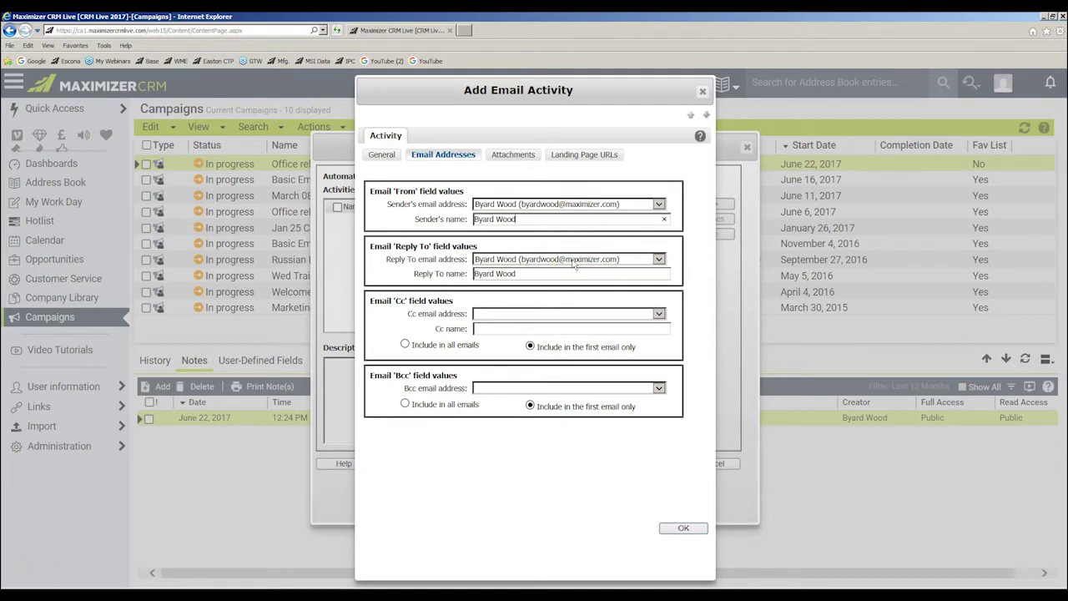
# Set the email's Cc and Bcc addresses to the same user as the sender.
pyautogui.click(658, 313)
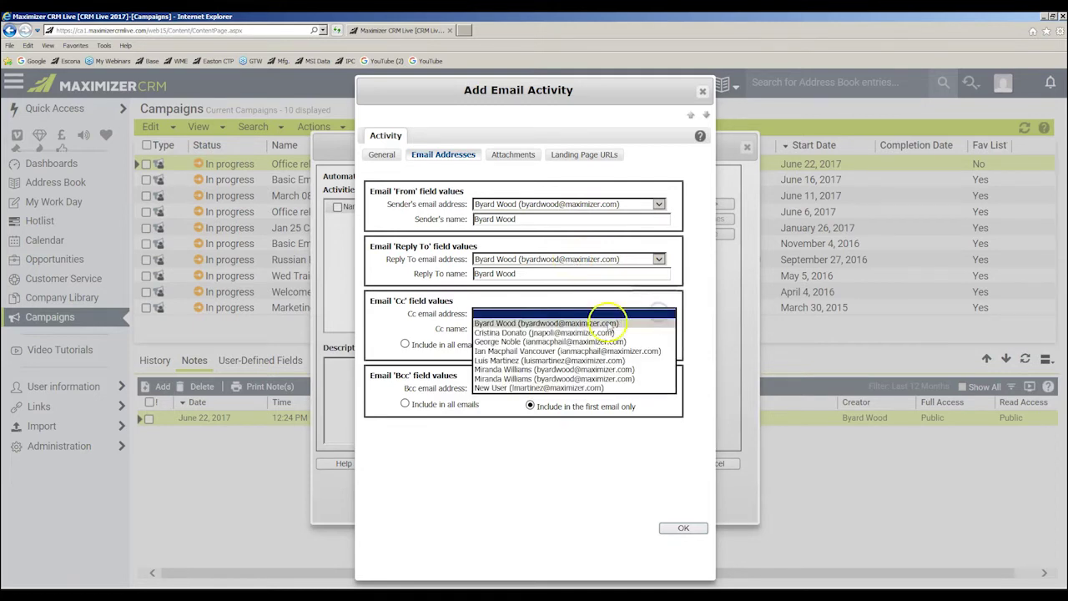
pyautogui.click(605, 323)
pyautogui.click(659, 388)
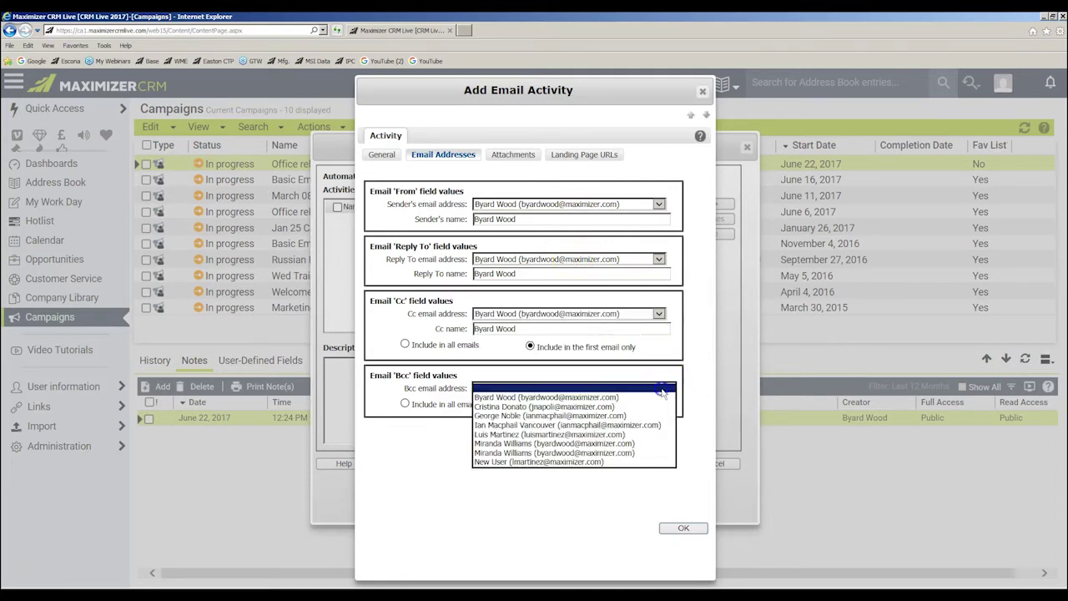
pyautogui.click(643, 397)
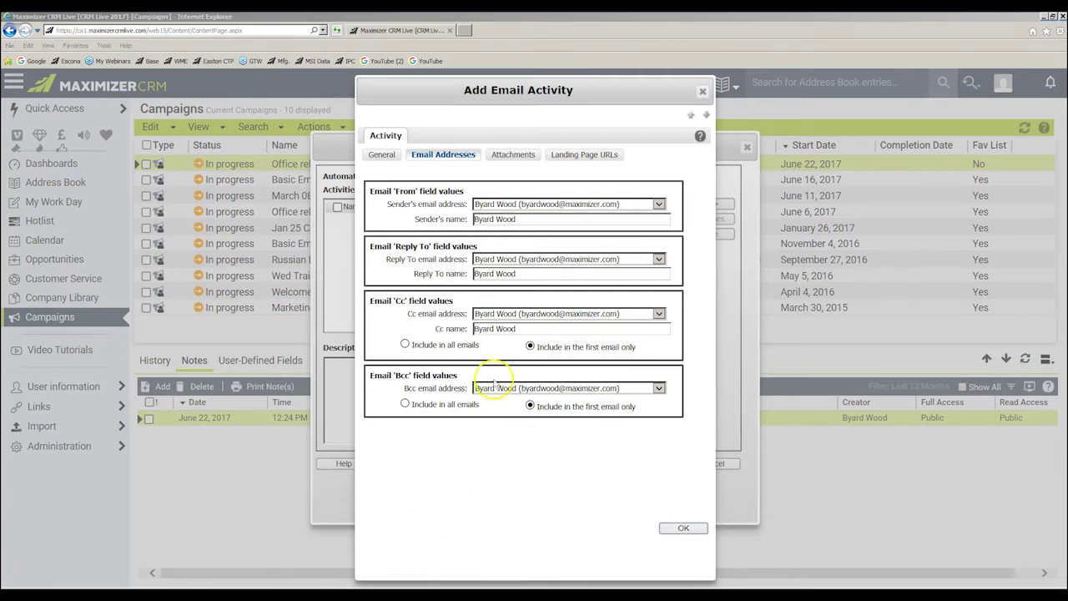
pyautogui.click(515, 156)
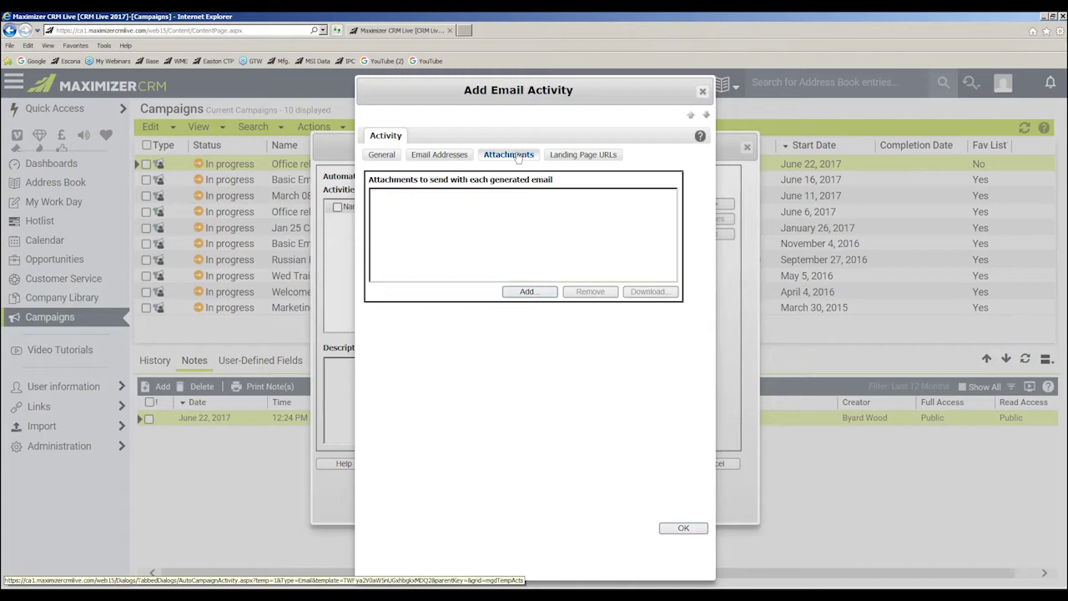
pyautogui.click(534, 292)
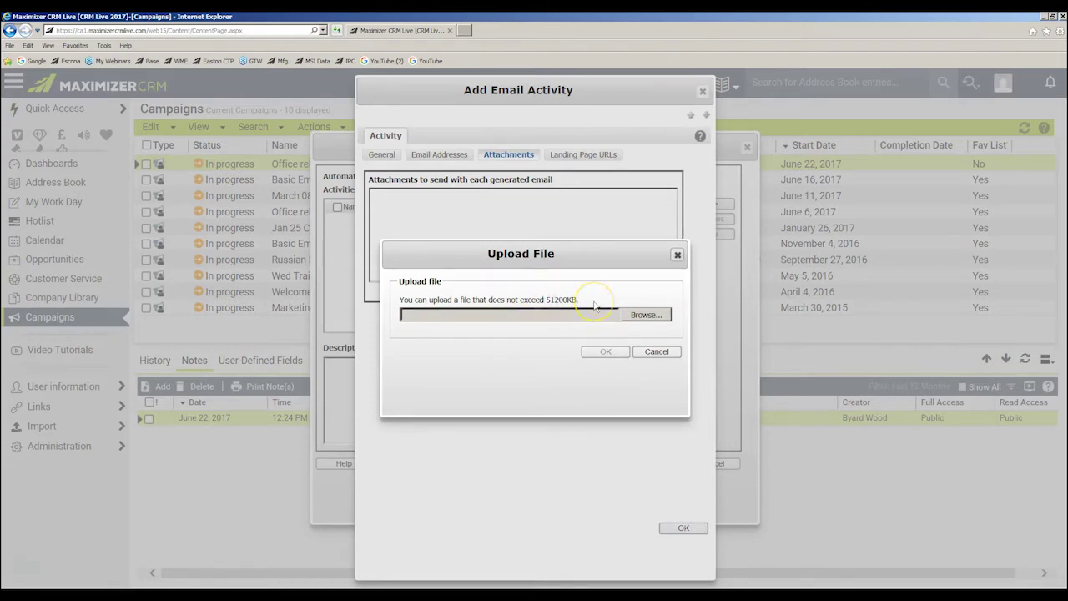
pyautogui.press('Escape')
pyautogui.click(574, 154)
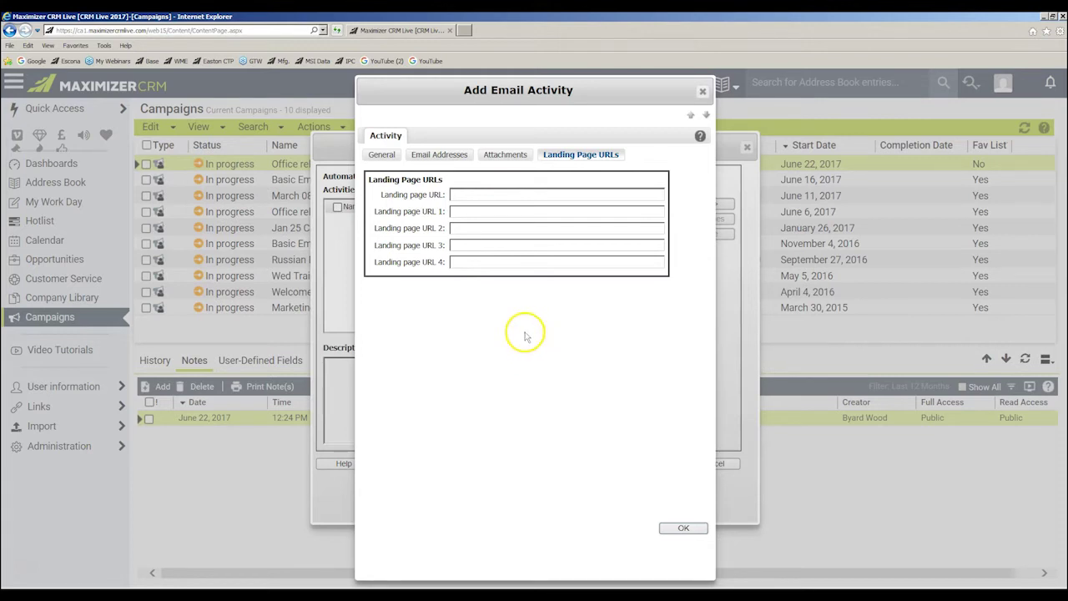
pyautogui.click(481, 194)
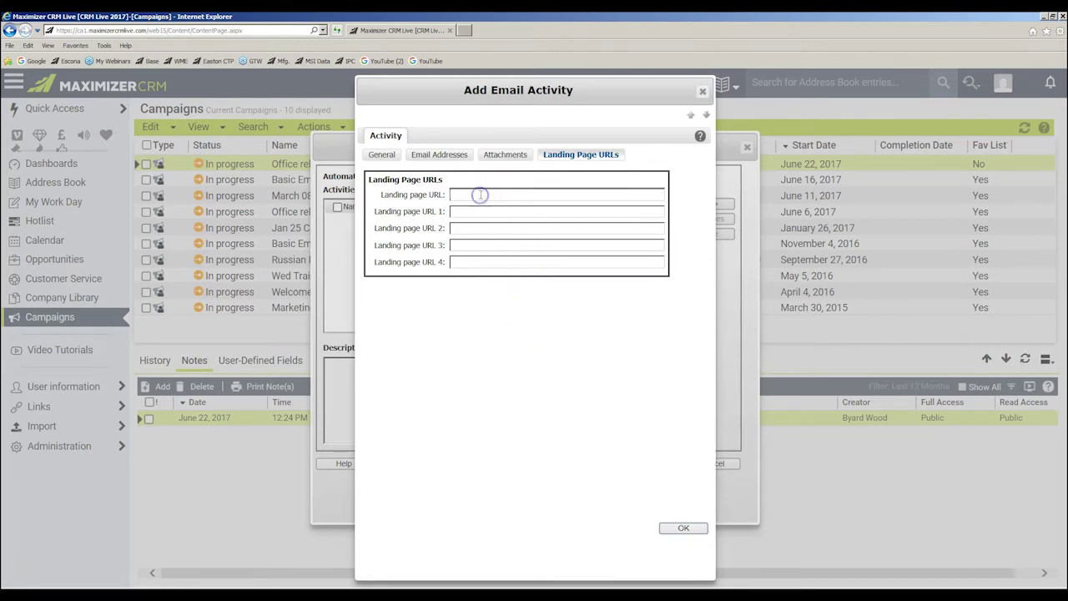
pyautogui.write('www.maximizer.com')
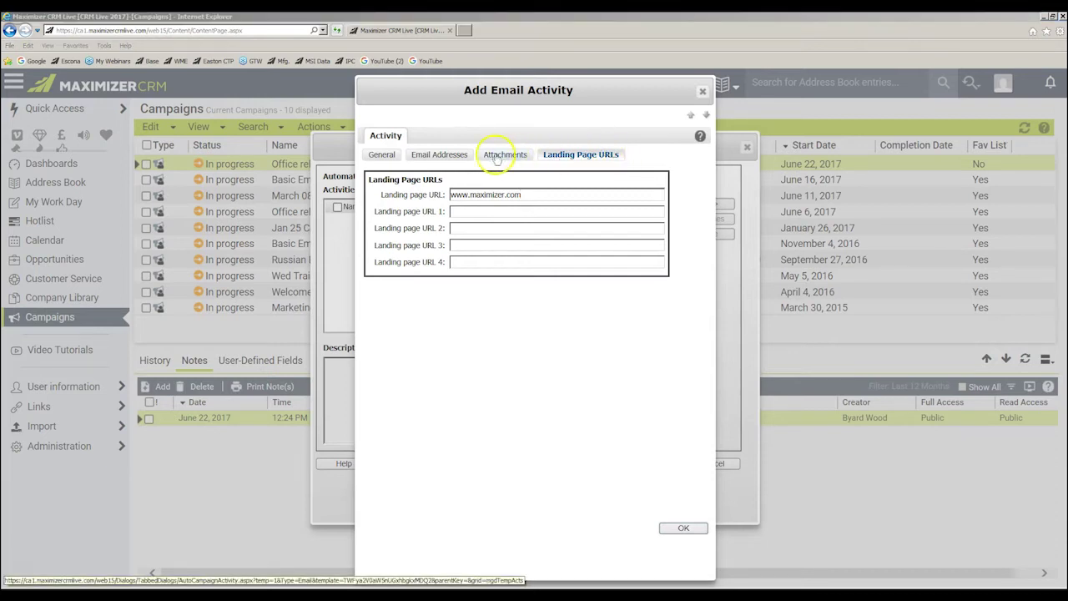
# Open the Message Library from the activity's general settings to select a message body.
pyautogui.click(382, 157)
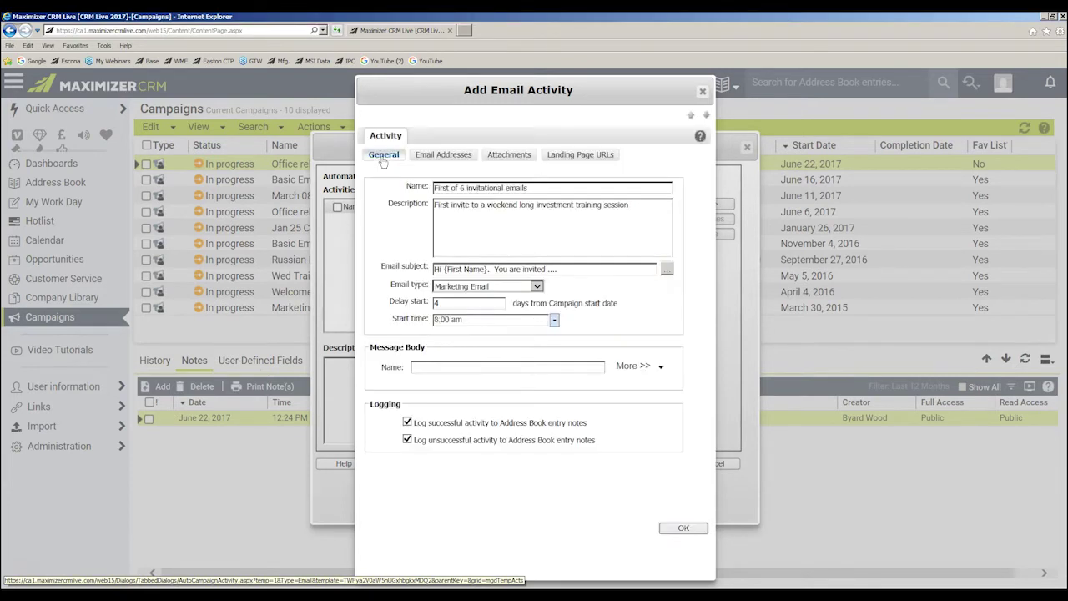
pyautogui.click(442, 369)
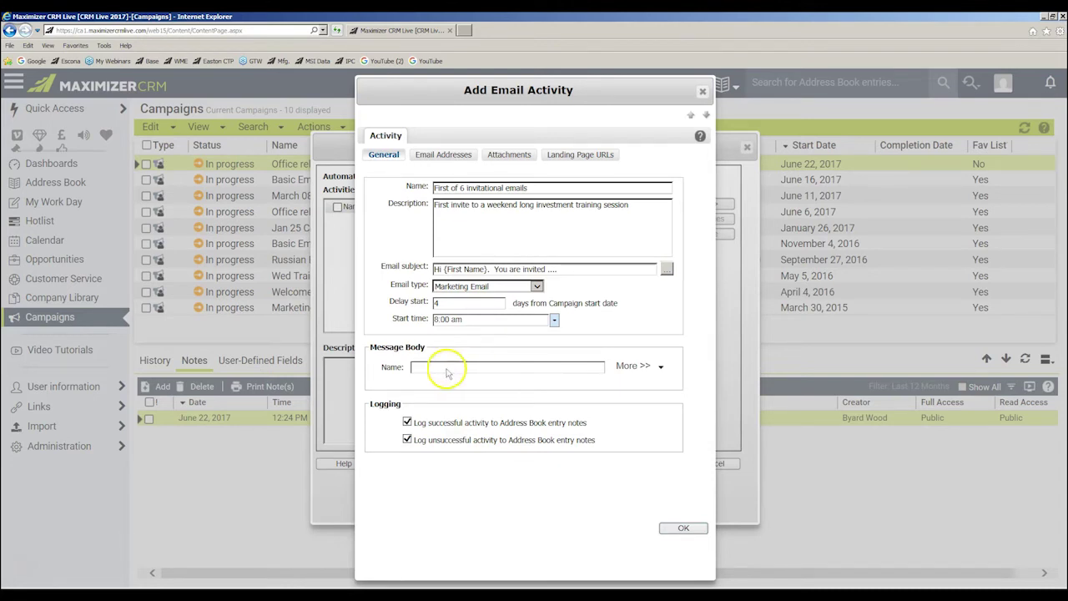
pyautogui.click(447, 322)
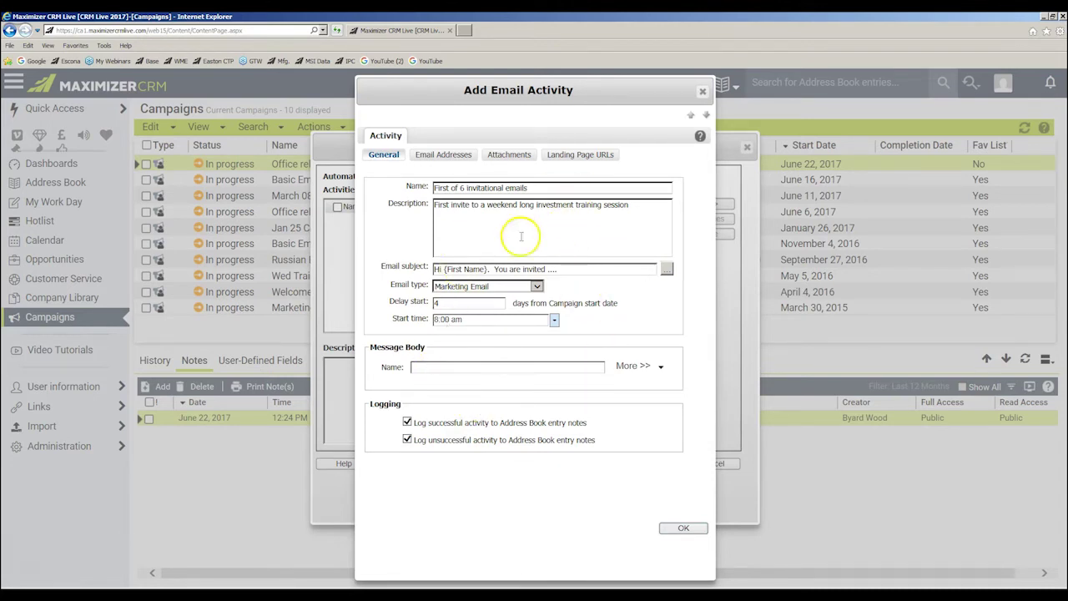
pyautogui.click(477, 442)
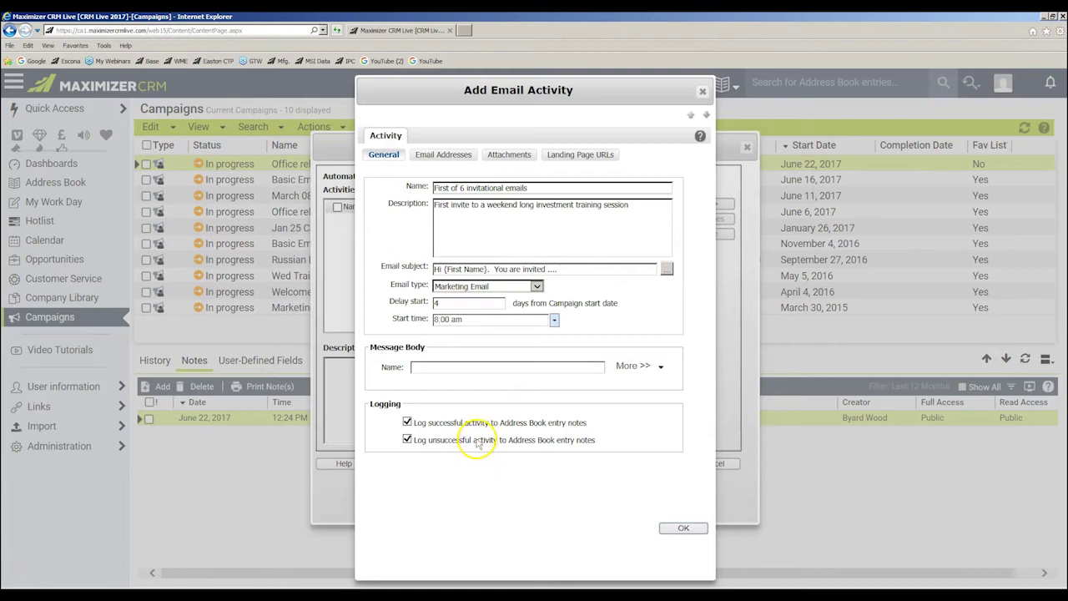
pyautogui.click(469, 370)
pyautogui.click(657, 368)
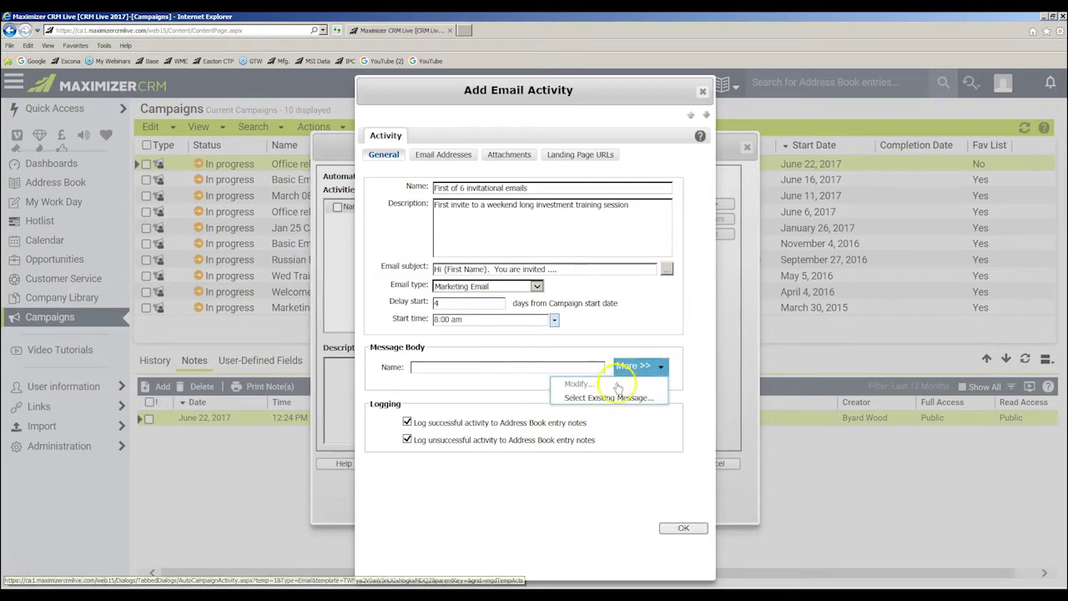
pyautogui.click(579, 385)
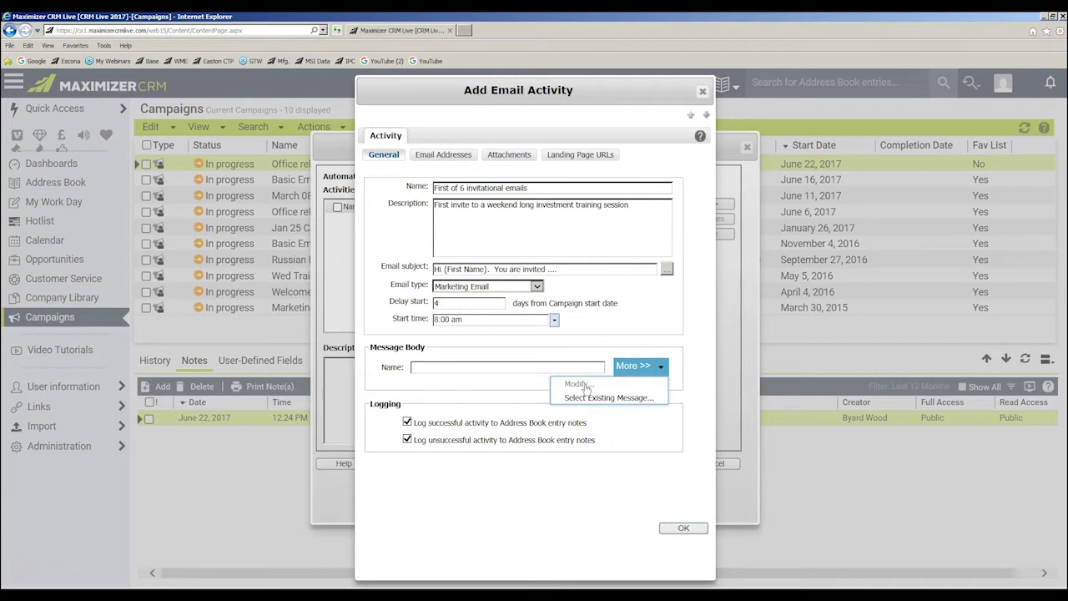
pyautogui.click(590, 400)
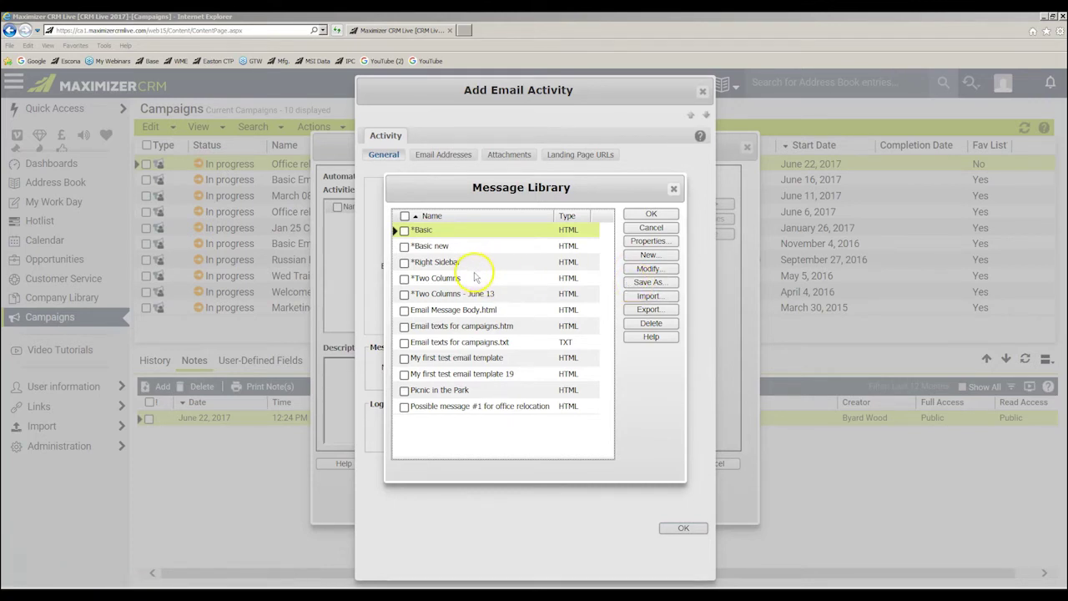
# Compose a new HTML message to [First Name] with the weekend training session invitation, a lighthouse picture and the sign-off "Warm regards, Cascadia Research Council".
pyautogui.click(650, 257)
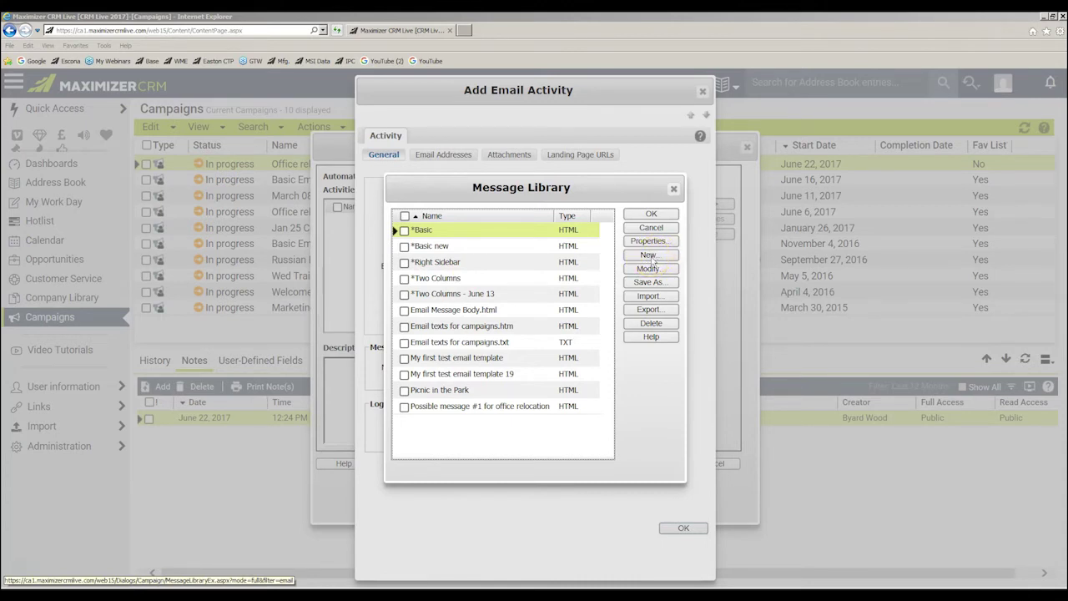
pyautogui.click(650, 256)
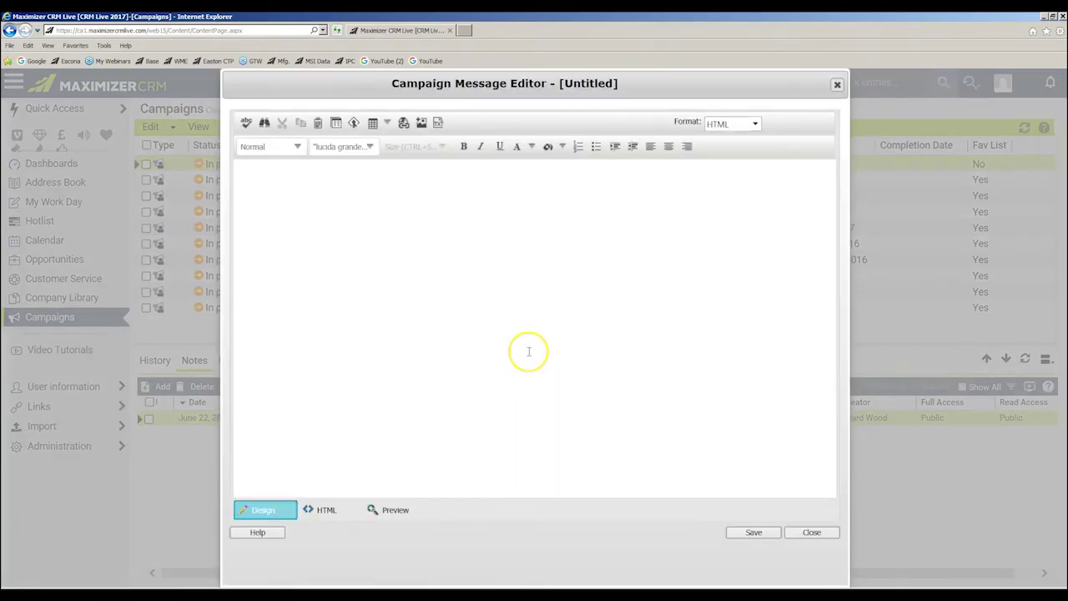
pyautogui.write('Hi [First Name].  We are pleased to invite you to an elite weekend training session where you will be introduced to the latest research on emerging markets and products.  Over the next 3 weeks, I will be sending you a series of emails that will give you insights into the this exciting topic and show you how to register to attend.  In the meantime, think of this first email as a beacon to a brighter future for you and your colleagues:   Warm regards, Cascadia Research Council')
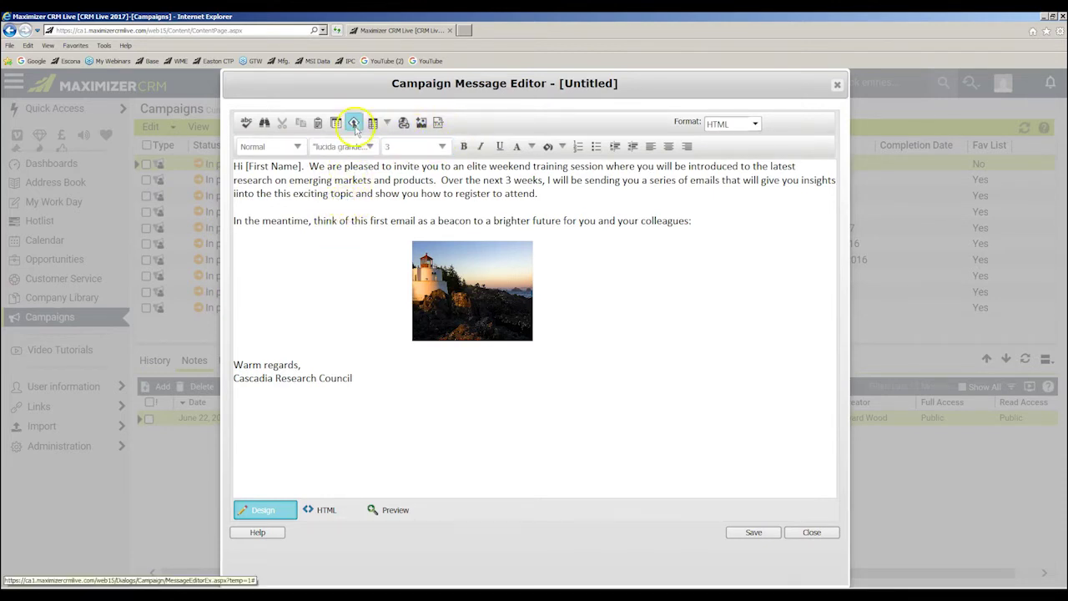
pyautogui.click(469, 415)
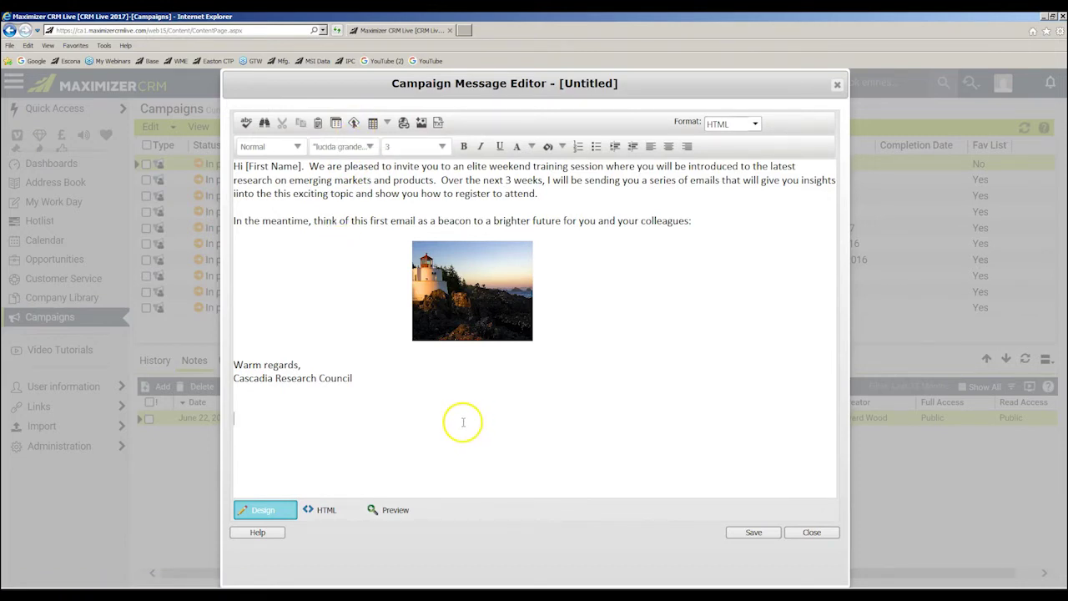
# Save the message as "First message for 6-email campaign" and use it as the activity's message body.
pyautogui.click(753, 532)
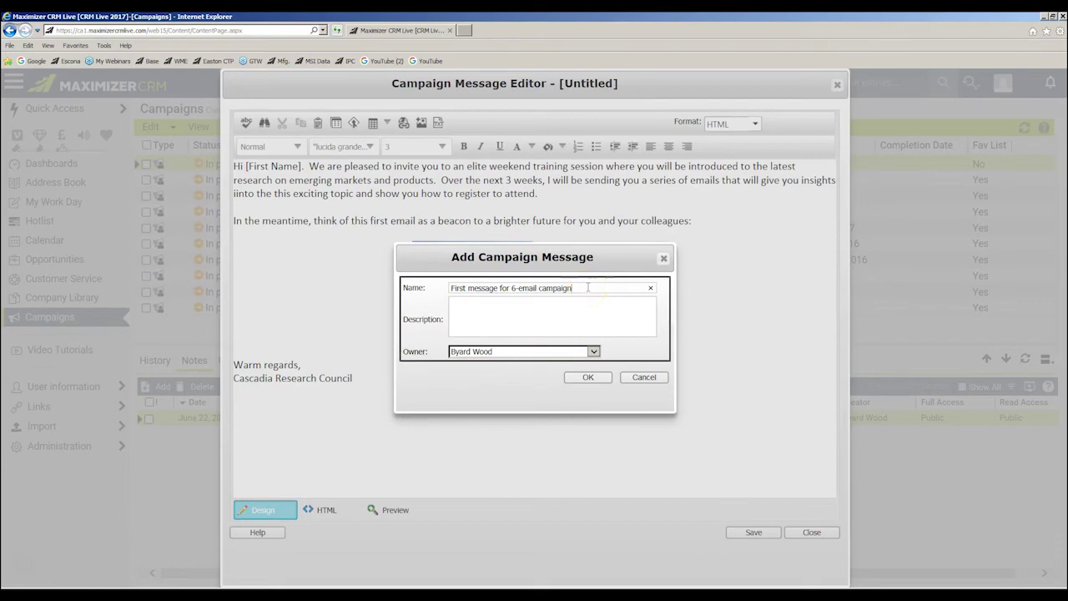
pyautogui.click(588, 376)
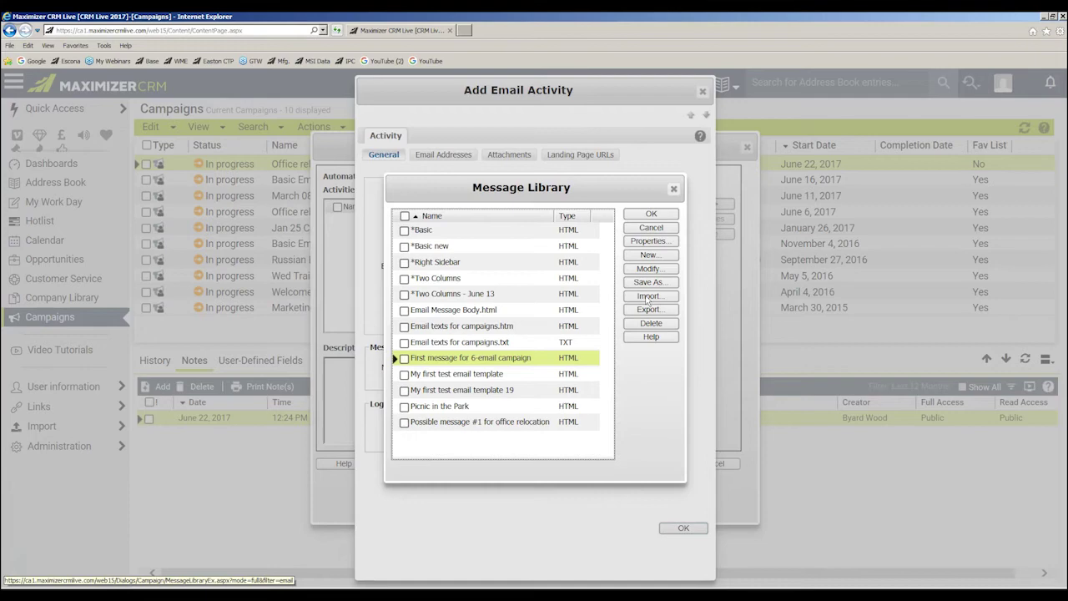
pyautogui.click(645, 214)
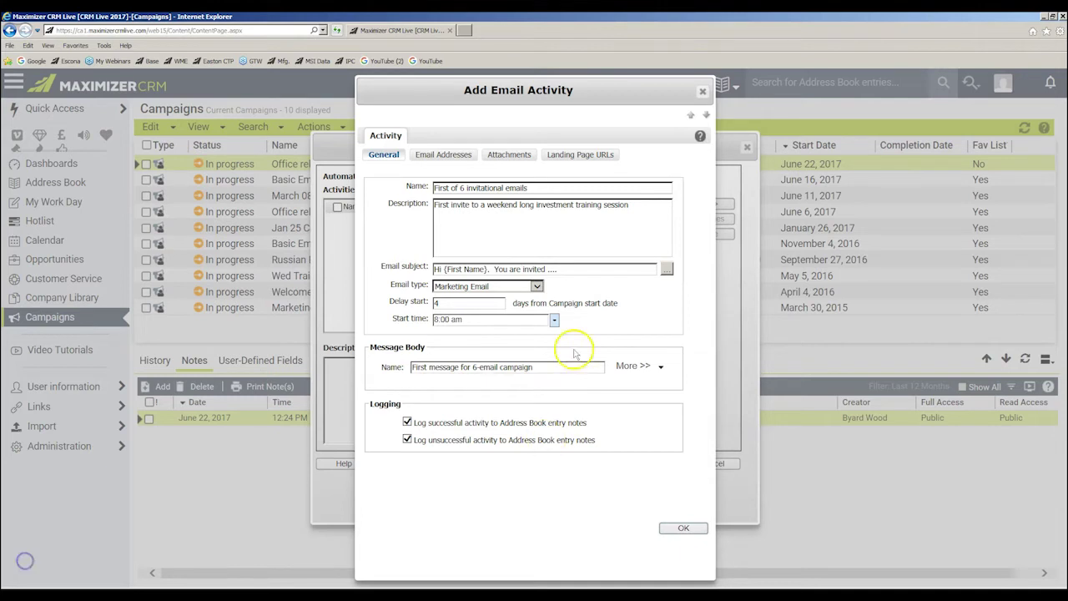
# Open the message body for editing, insert the [Campaign Redirect URL] field after "Cascadia Research Council", and cut it to the clipboard.
pyautogui.click(656, 372)
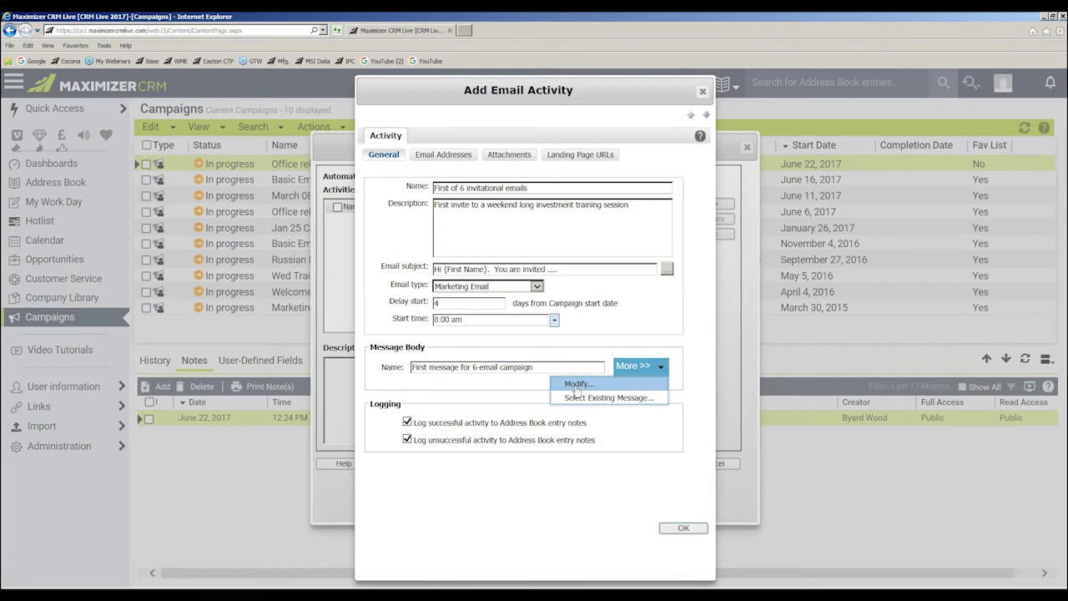
pyautogui.click(575, 385)
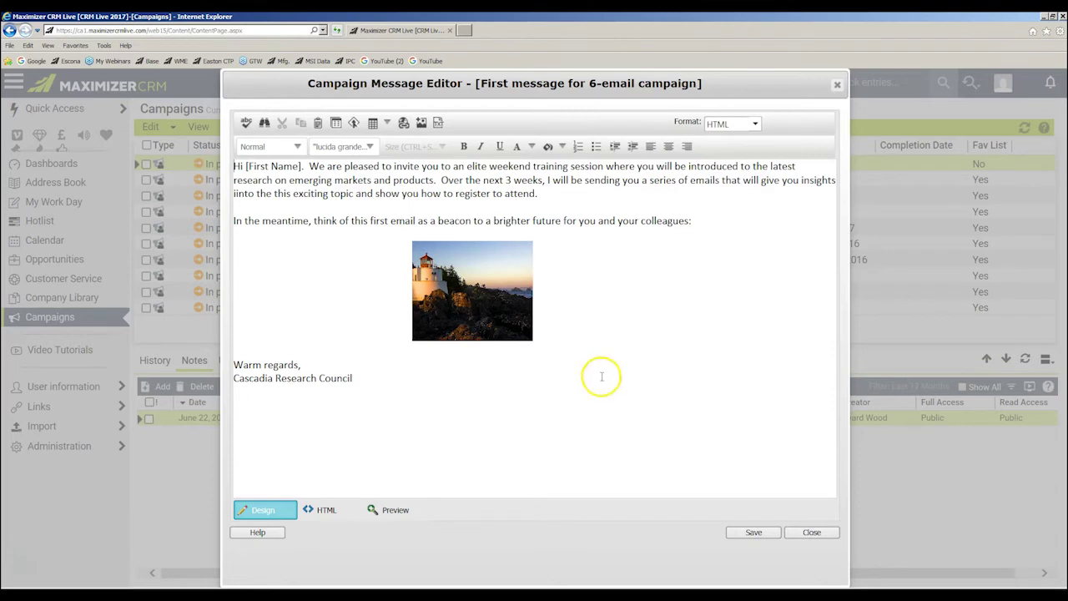
pyautogui.moveTo(351, 378); pyautogui.dragTo(250, 378)
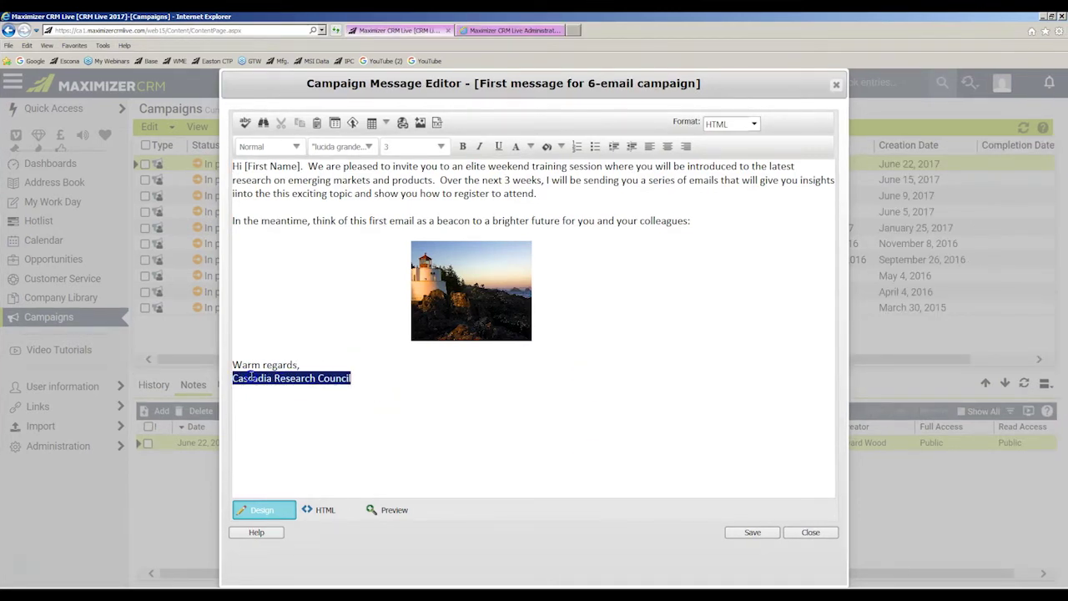
pyautogui.click(359, 379)
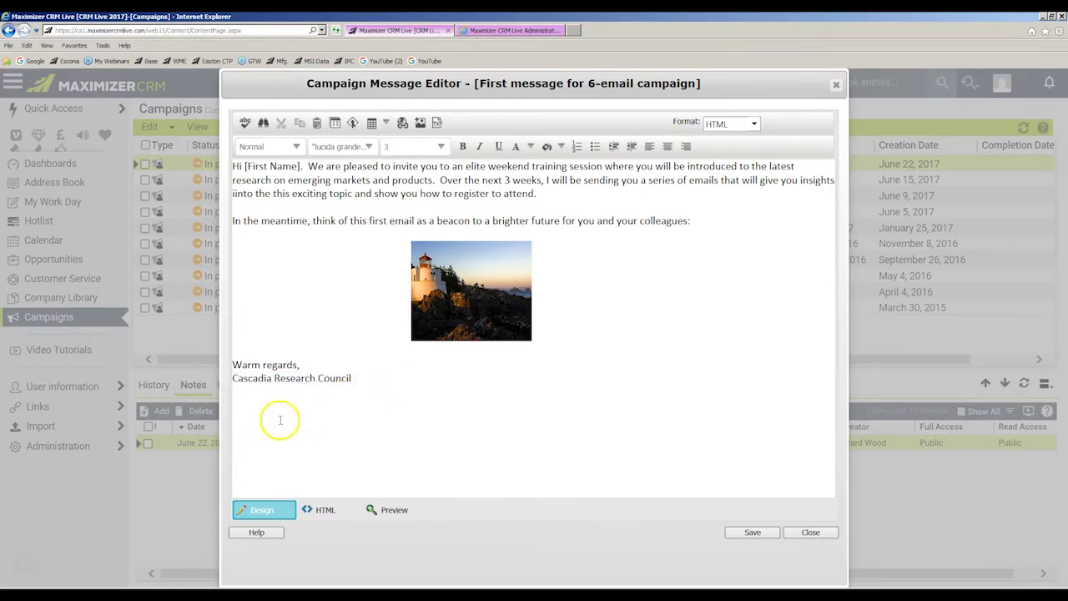
pyautogui.click(353, 123)
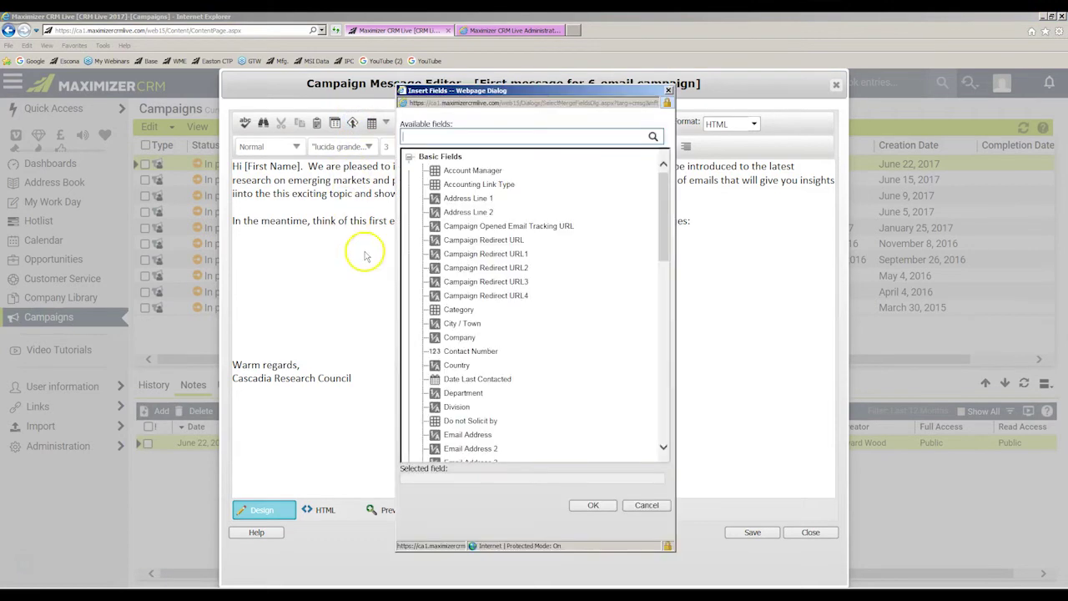
pyautogui.click(464, 241)
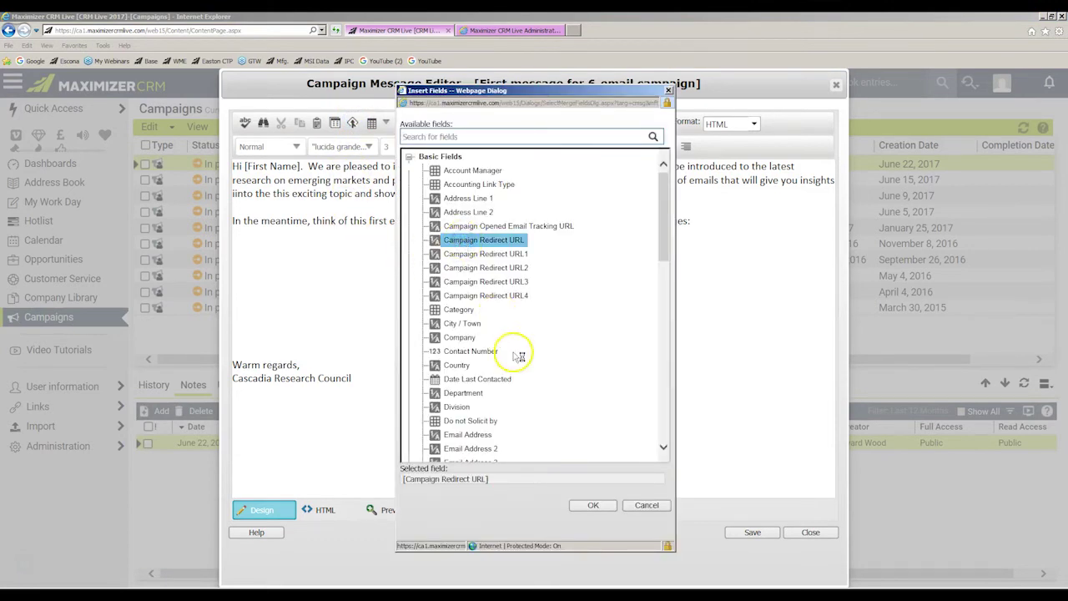
pyautogui.press('Return')
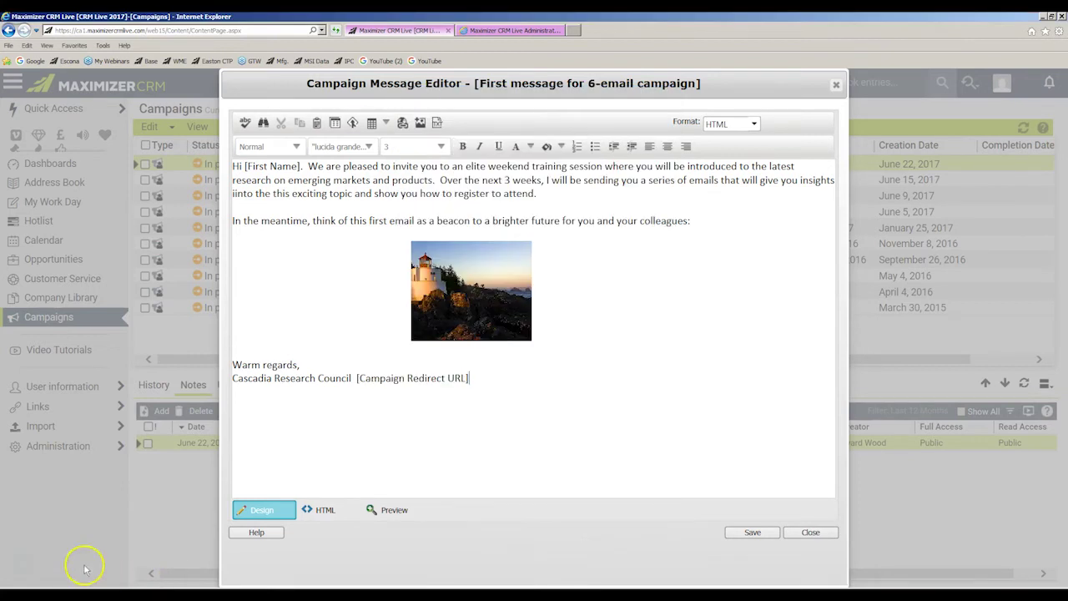
pyautogui.rightClick(354, 380)
pyautogui.click(405, 398)
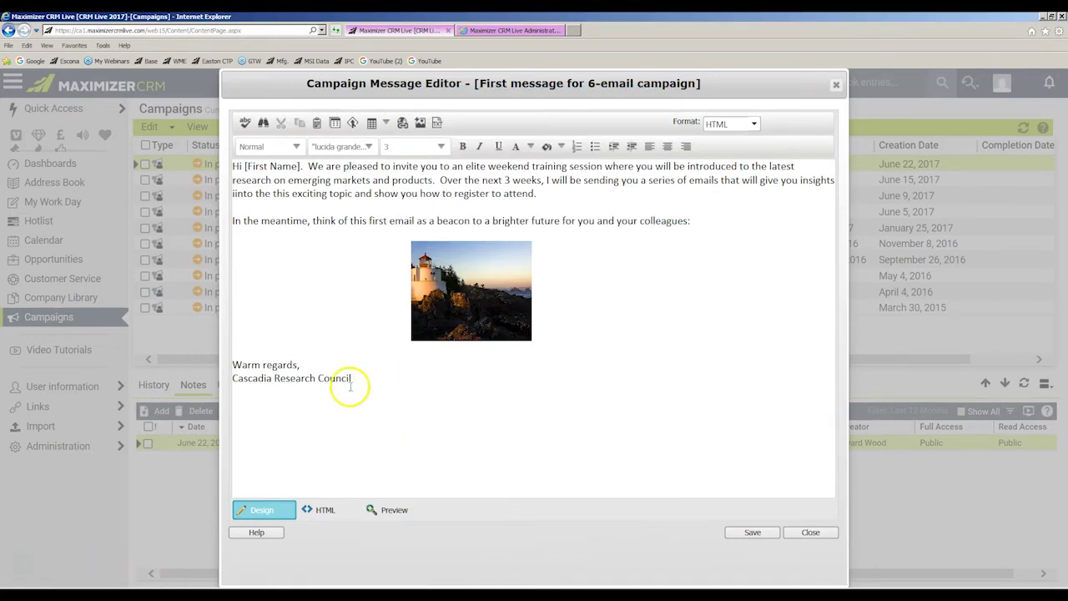
# Hyperlink the "Cascadia Research Council" sign-off, using the cut [Campaign Redirect URL] field as its URL.
pyautogui.moveTo(351, 380); pyautogui.dragTo(232, 378)
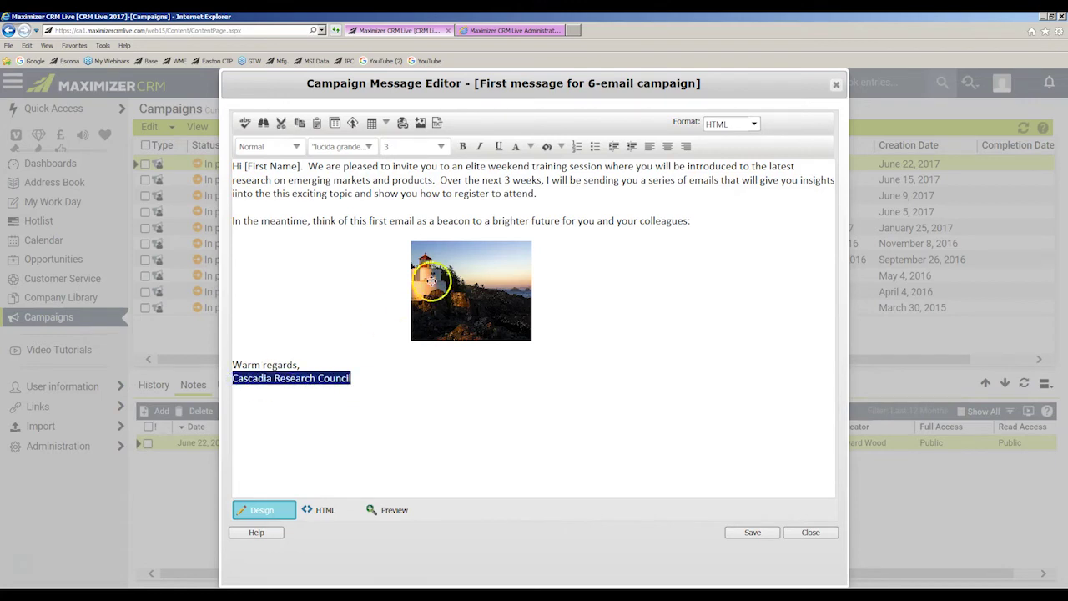
pyautogui.click(404, 123)
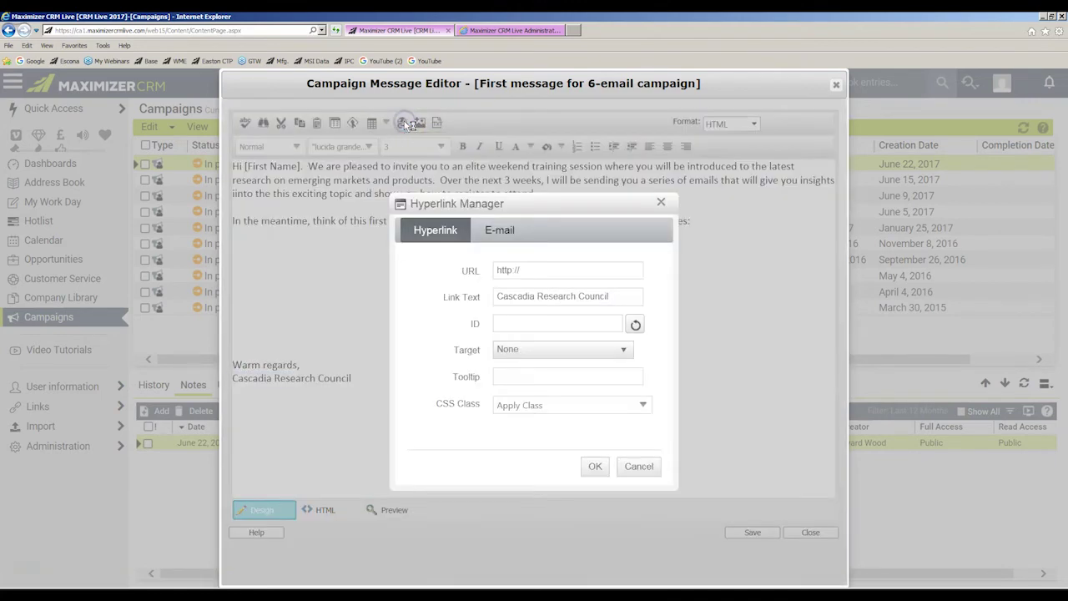
pyautogui.click(532, 271)
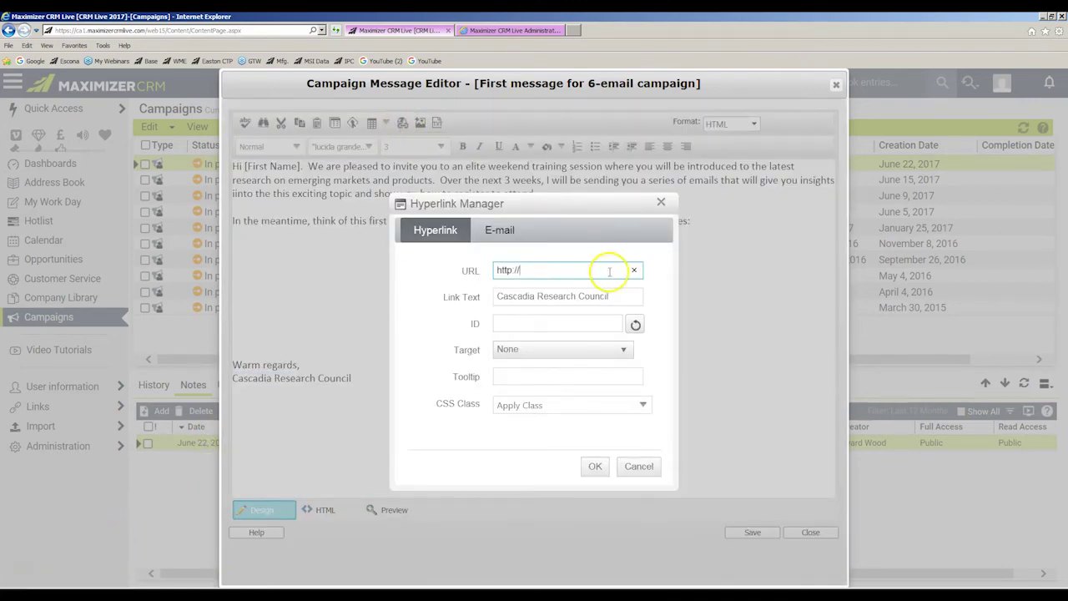
pyautogui.click(635, 271)
pyautogui.rightClick(522, 270)
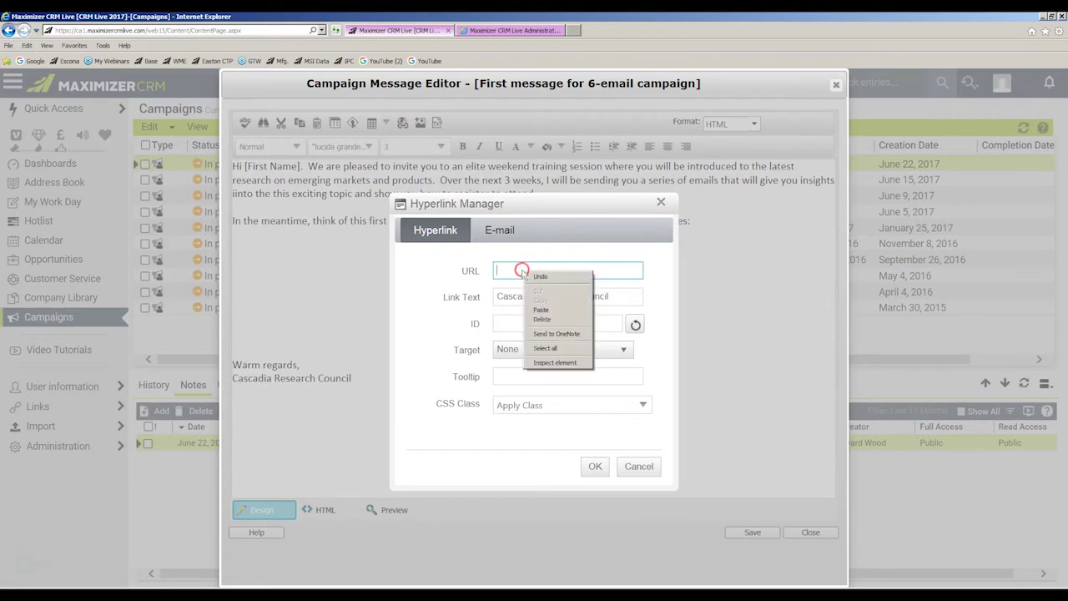
pyautogui.click(539, 307)
pyautogui.moveTo(621, 297); pyautogui.dragTo(487, 298)
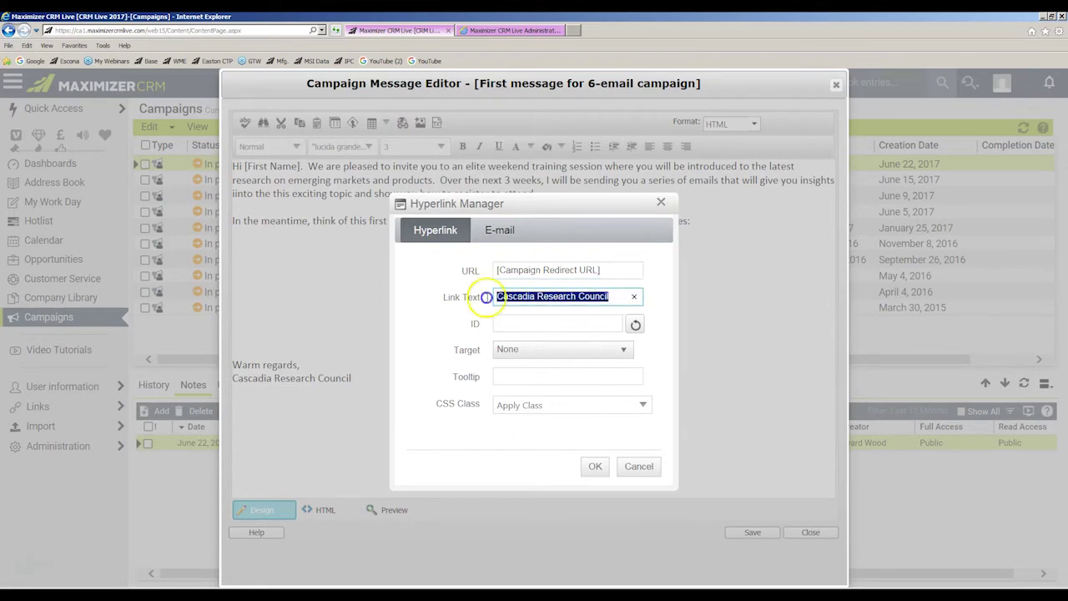
pyautogui.click(617, 295)
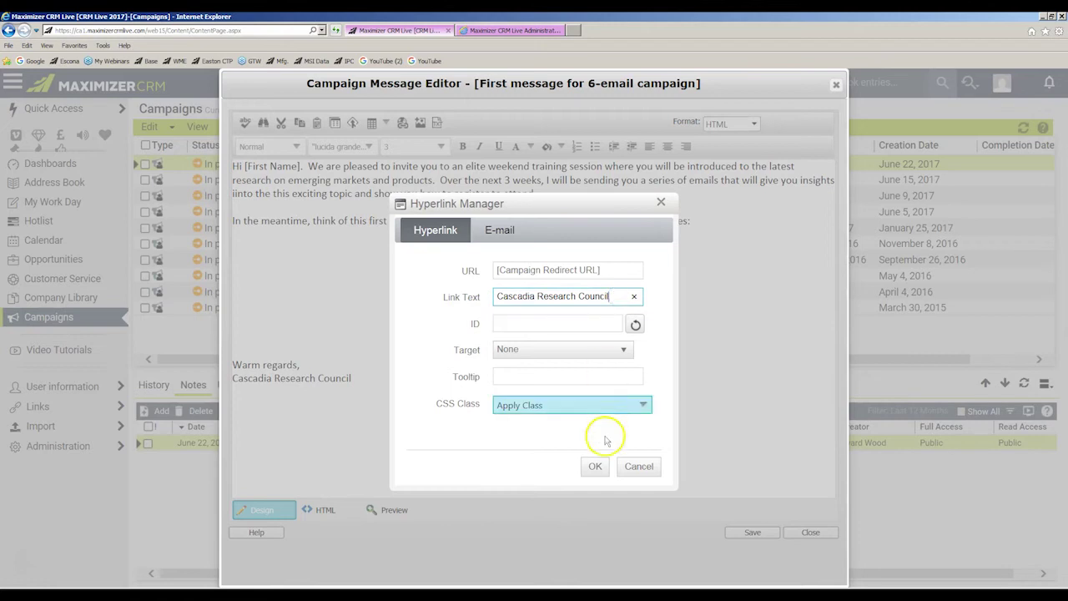
pyautogui.click(595, 466)
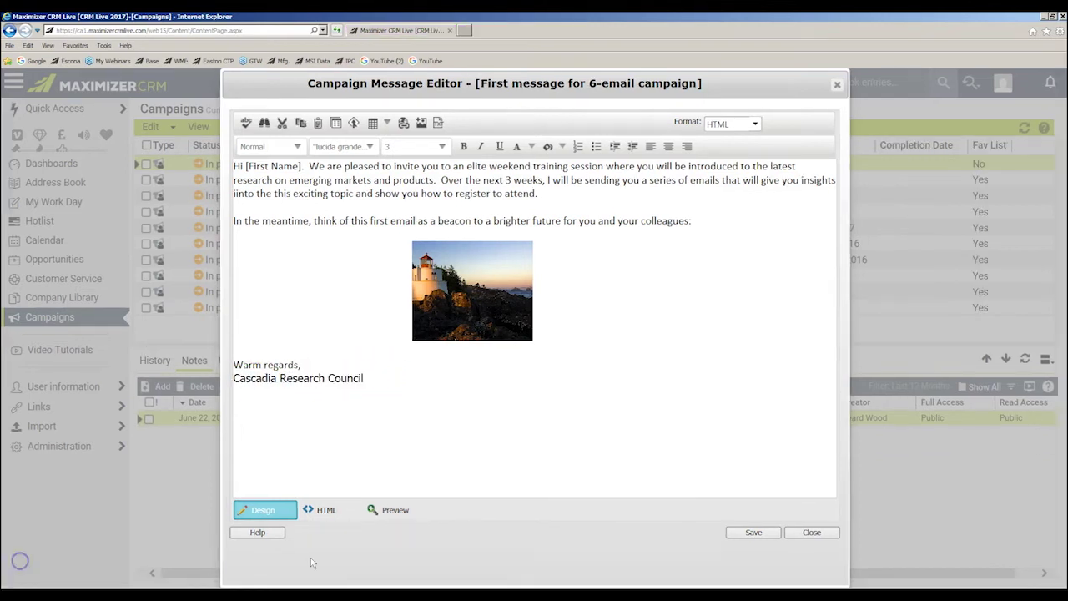
# Examine the sign-off hyperlink's line in the message's HTML source and return to the design view.
pyautogui.click(328, 513)
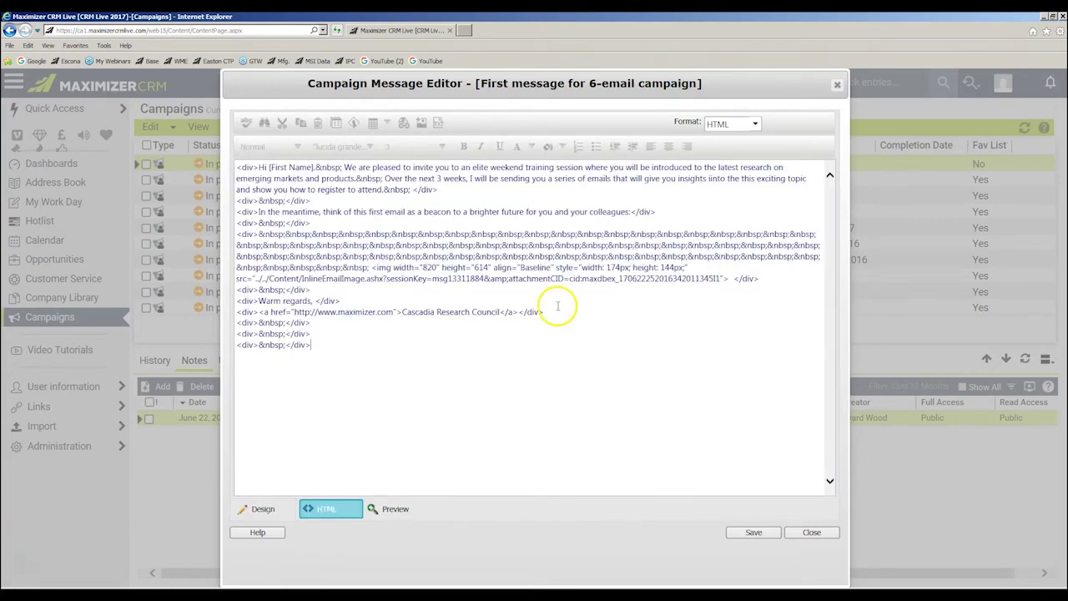
pyautogui.moveTo(237, 311); pyautogui.dragTo(562, 309)
pyautogui.click(539, 327)
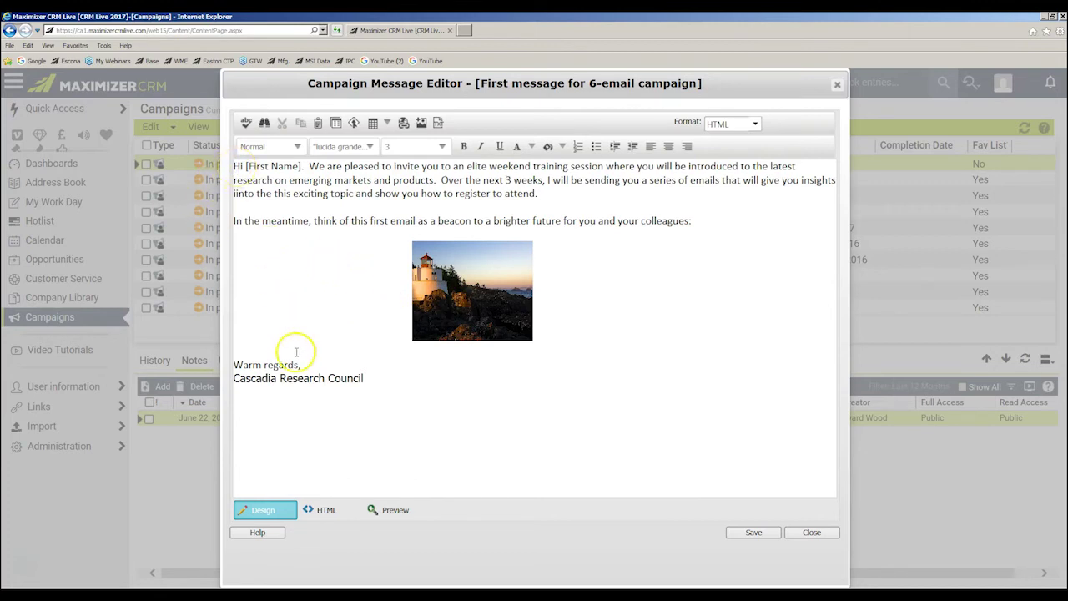
pyautogui.click(266, 417)
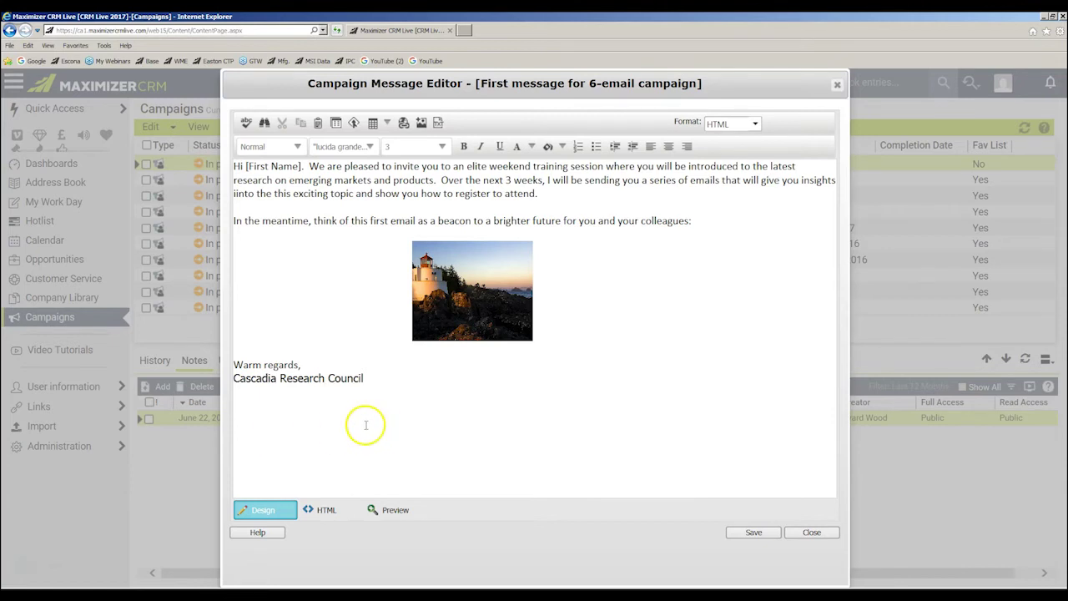
# Add the tracking image tag <img src="[Campaign Opened Email Tracking URL]"> at the end of the message's HTML source.
pyautogui.click(321, 511)
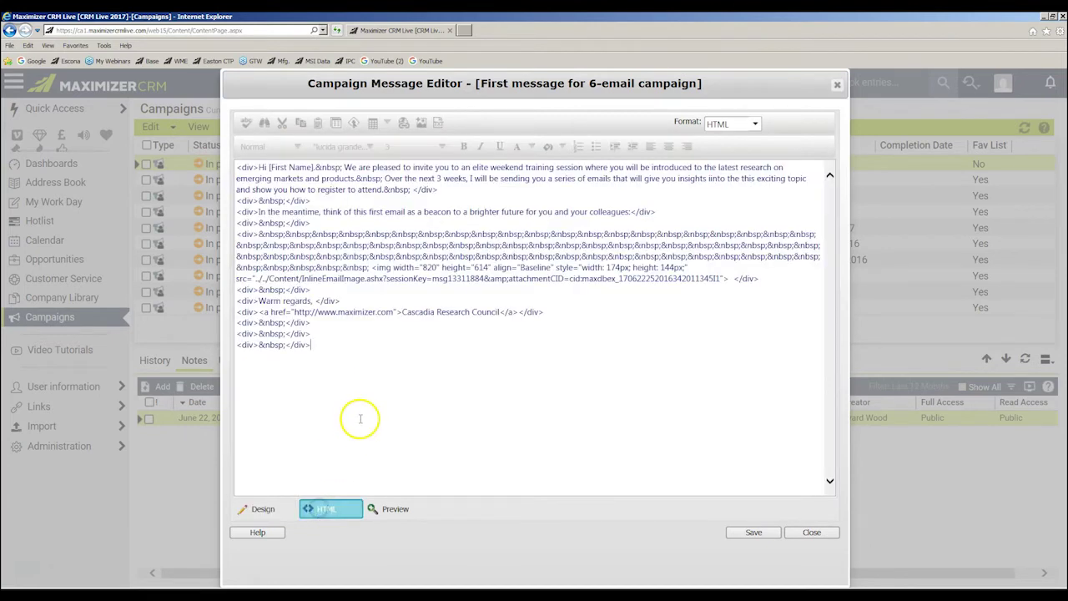
pyautogui.click(255, 376)
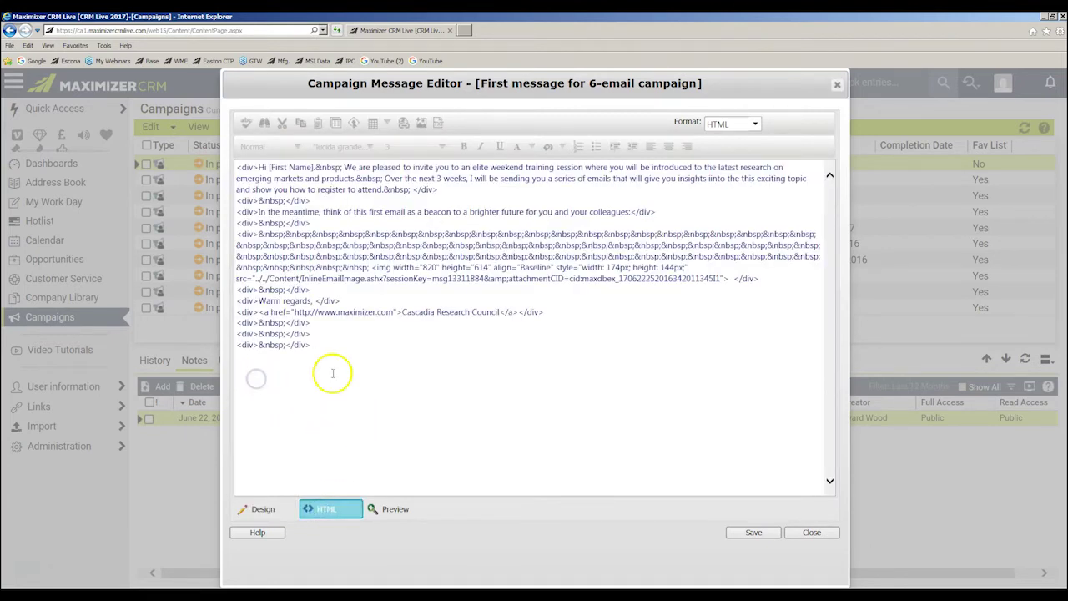
pyautogui.click(345, 346)
pyautogui.click(345, 362)
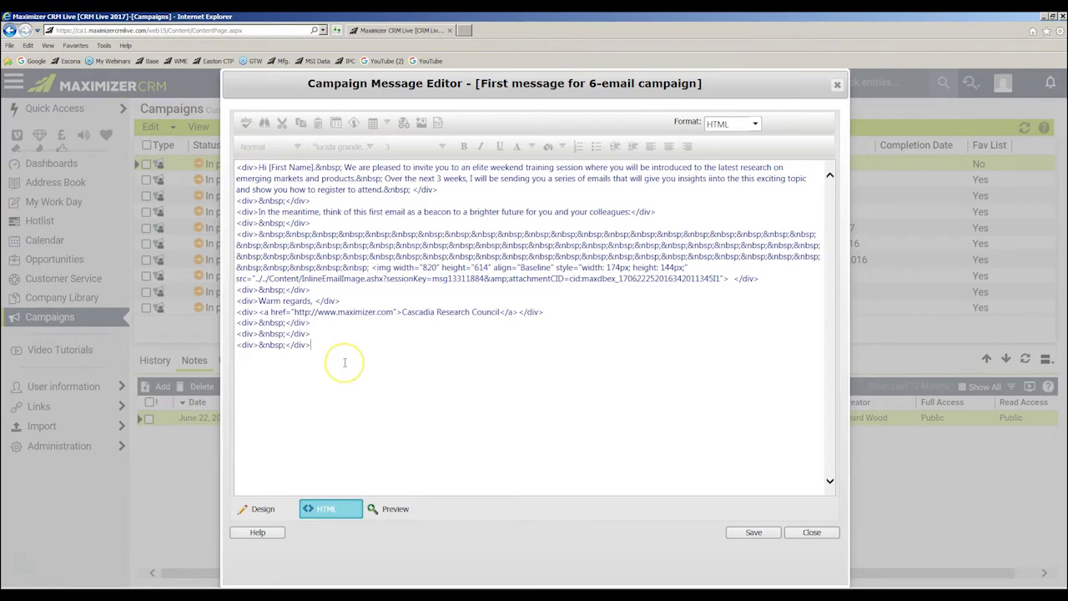
pyautogui.click(323, 369)
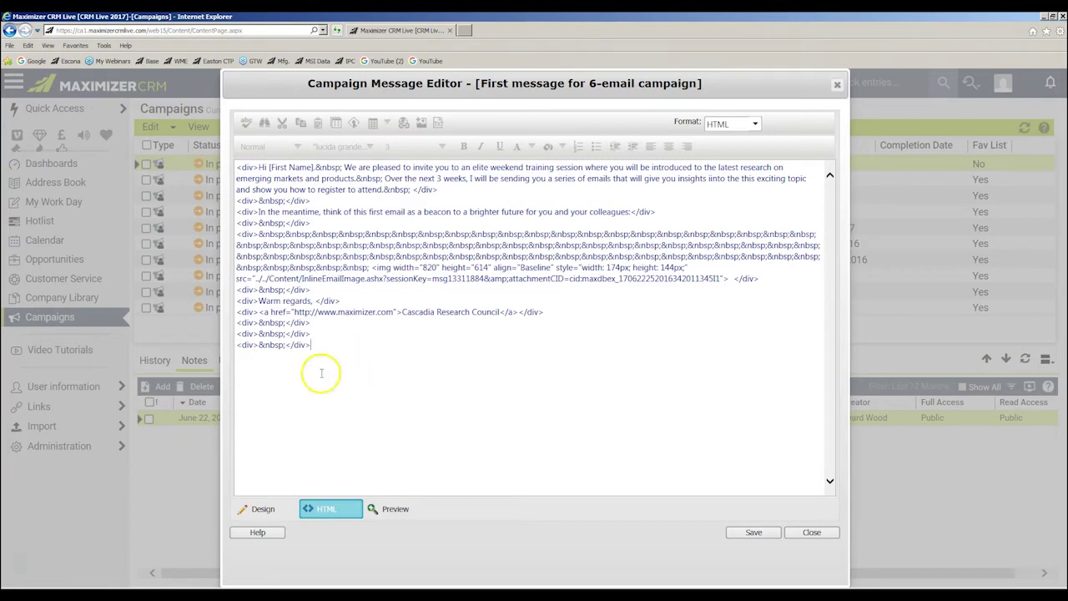
pyautogui.click(338, 373)
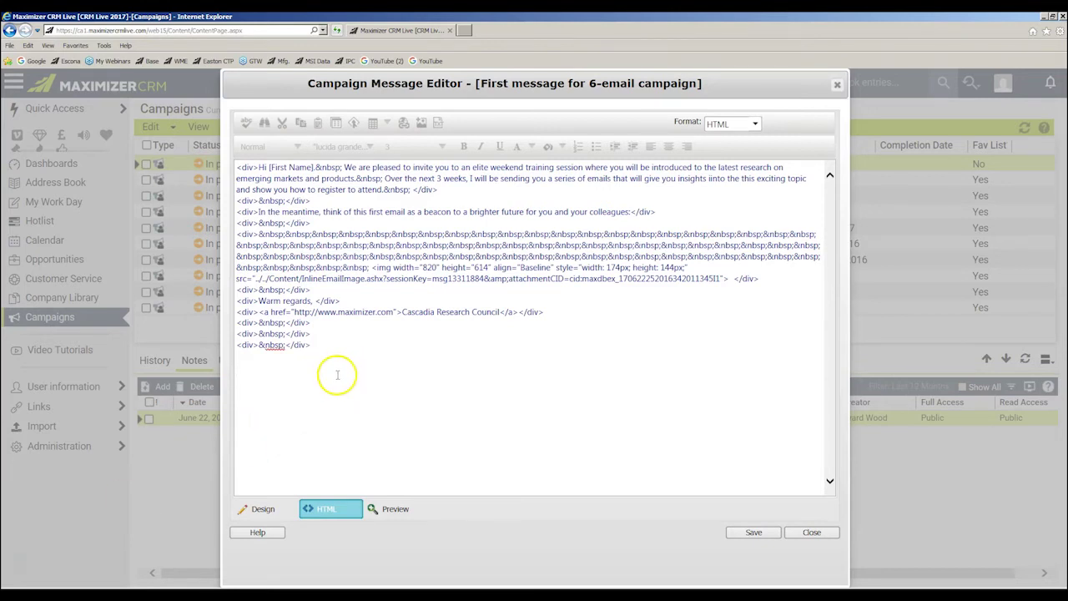
pyautogui.write('<img src="[Campaign Opened Email Tracking URL]">')
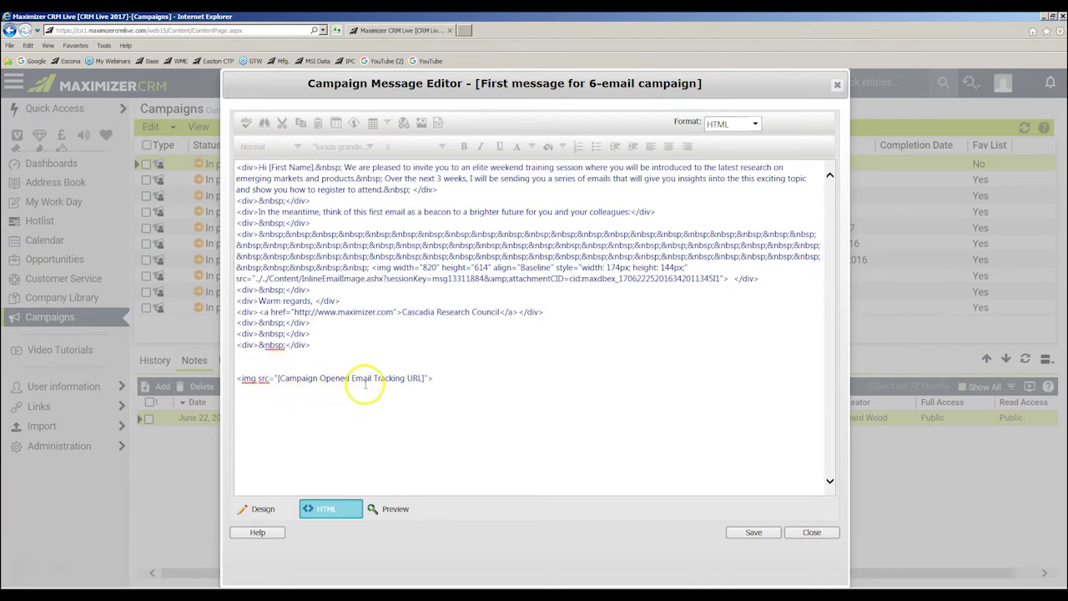
pyautogui.click(430, 378)
pyautogui.doubleClick(429, 378)
pyautogui.click(447, 393)
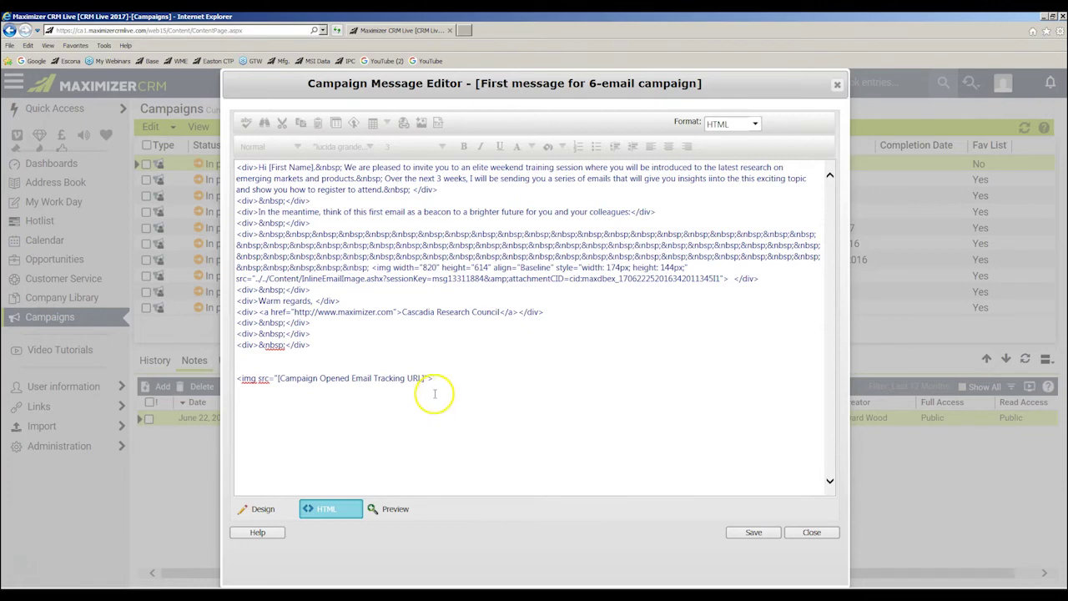
# Check how the tracking image is displayed below the sign-off in the message's design and preview views.
pyautogui.click(259, 509)
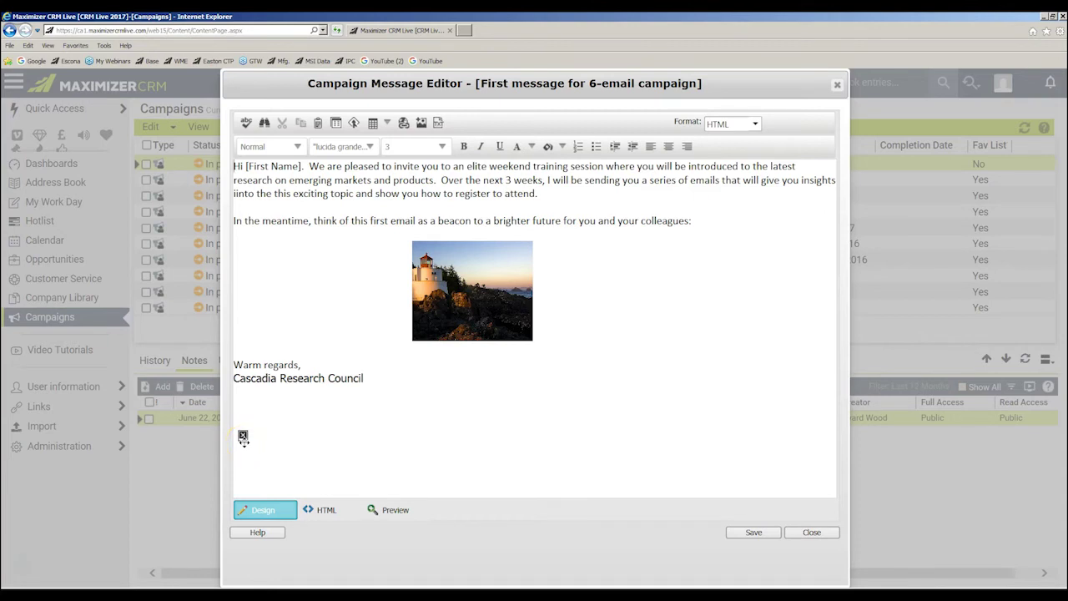
pyautogui.click(389, 510)
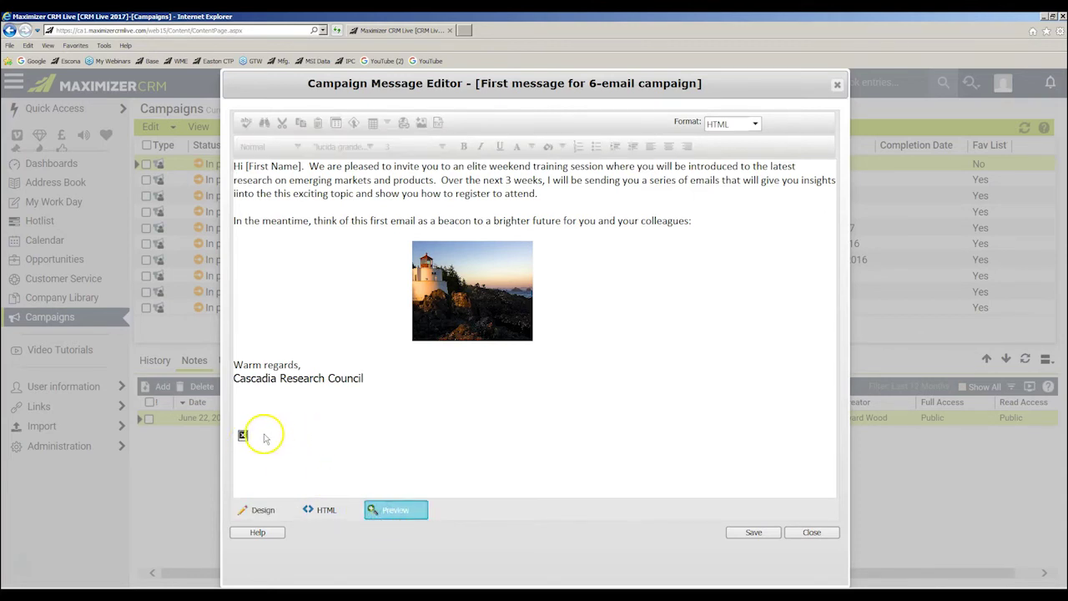
pyautogui.click(423, 433)
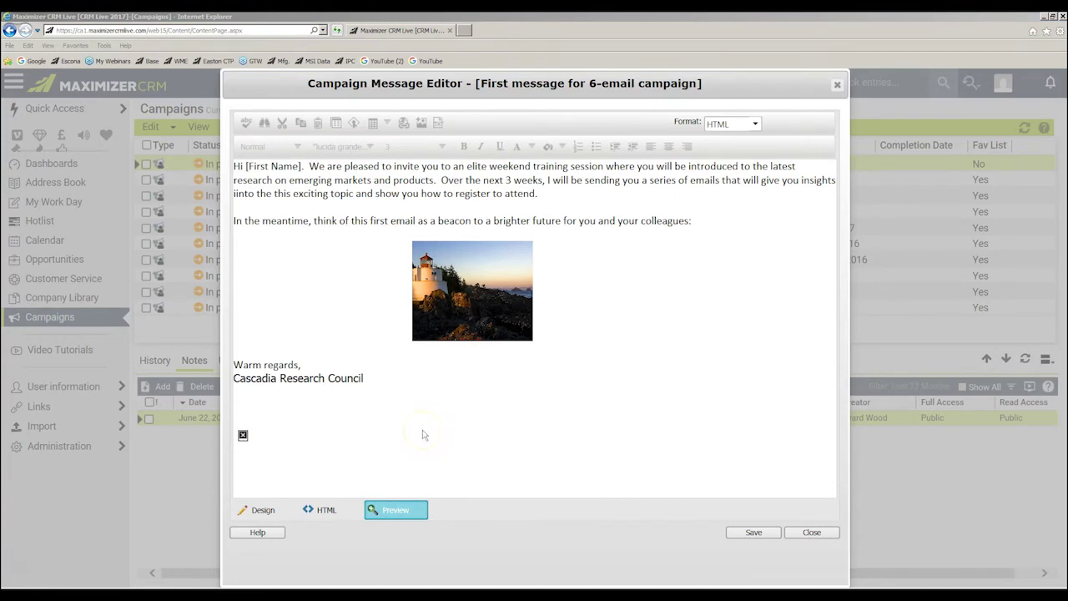
pyautogui.click(252, 437)
pyautogui.moveTo(254, 437); pyautogui.dragTo(237, 438)
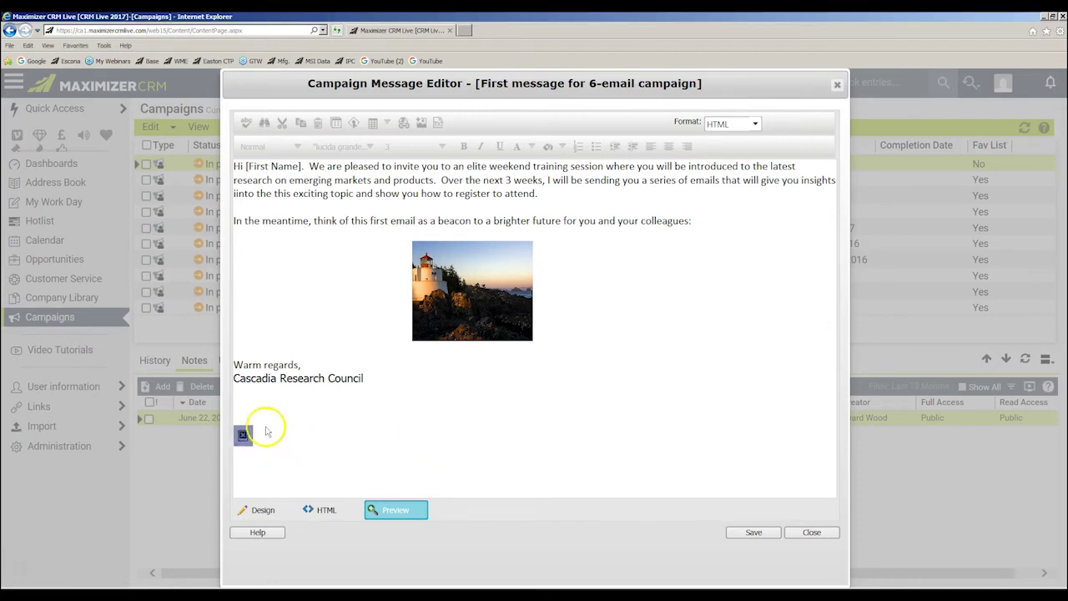
pyautogui.click(267, 431)
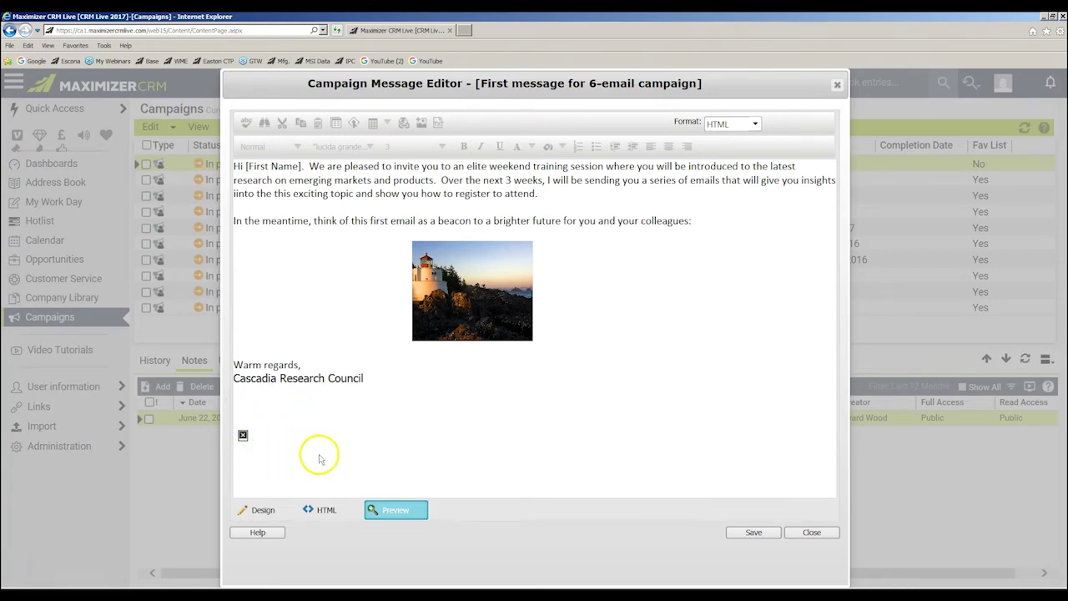
# Add a "Click here" line below the sign-off, followed by the [Unsubscribe single email type URL] field.
pyautogui.click(258, 509)
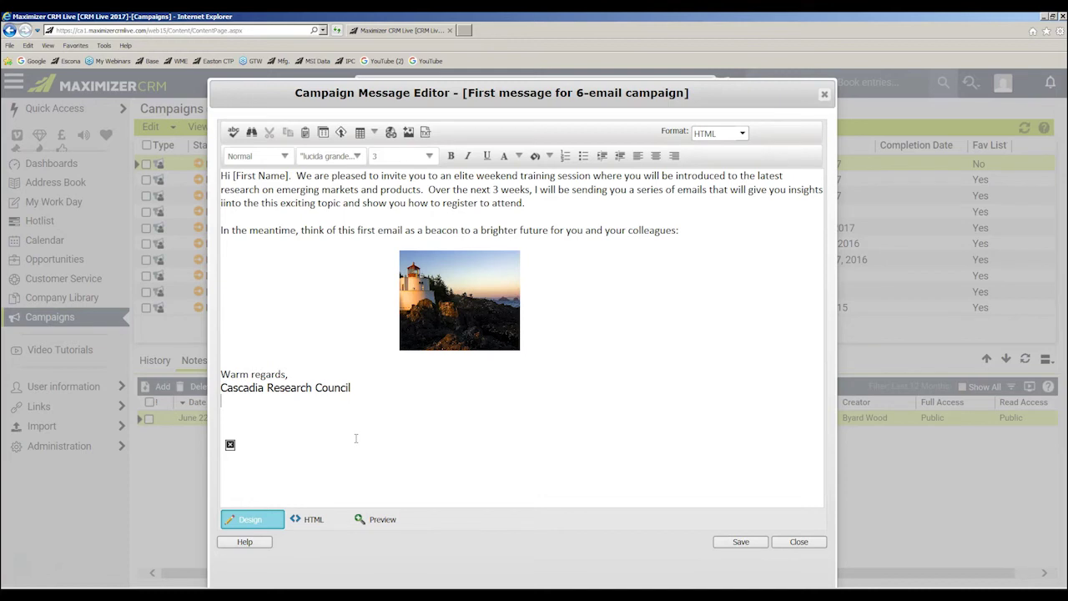
pyautogui.click(382, 441)
pyautogui.press('Return')
pyautogui.write('Click here')
pyautogui.press('BackSpace')
pyautogui.press('BackSpace')
pyautogui.write('ere')
pyautogui.click(343, 134)
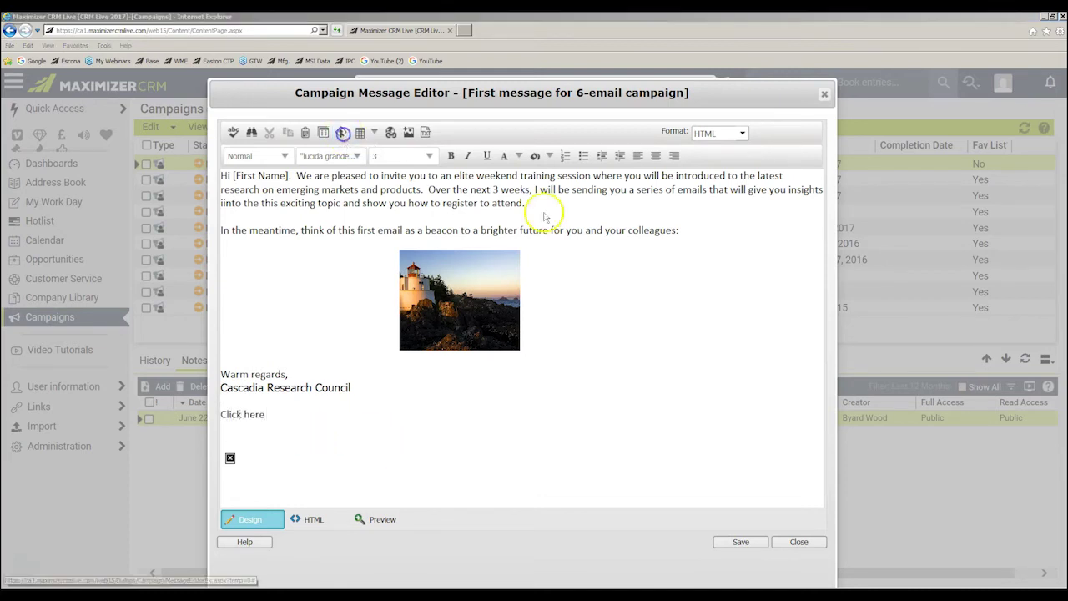
pyautogui.moveTo(665, 220); pyautogui.dragTo(664, 406)
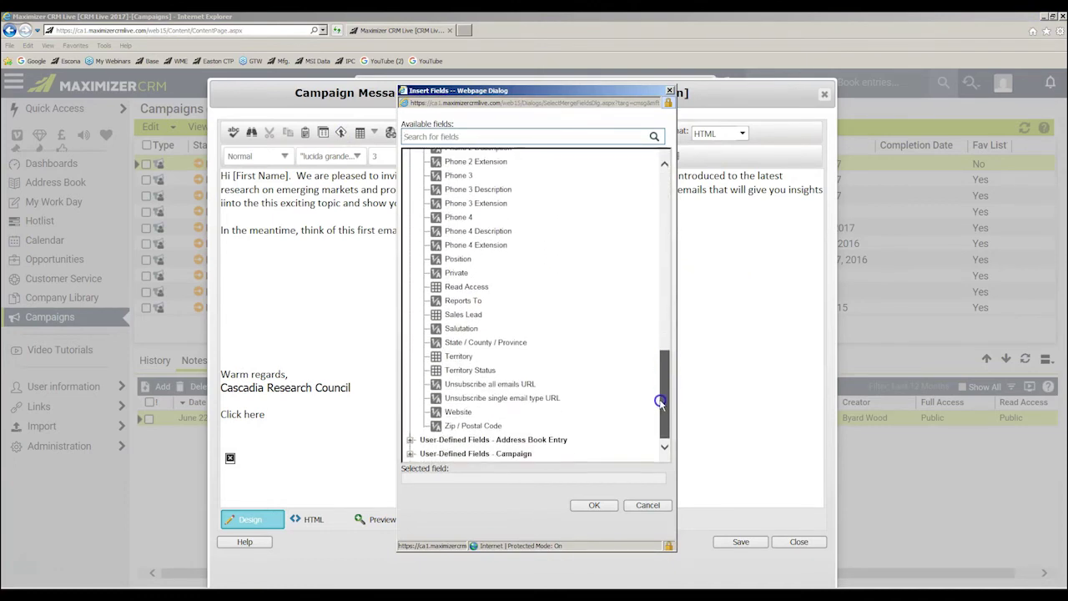
pyautogui.click(510, 398)
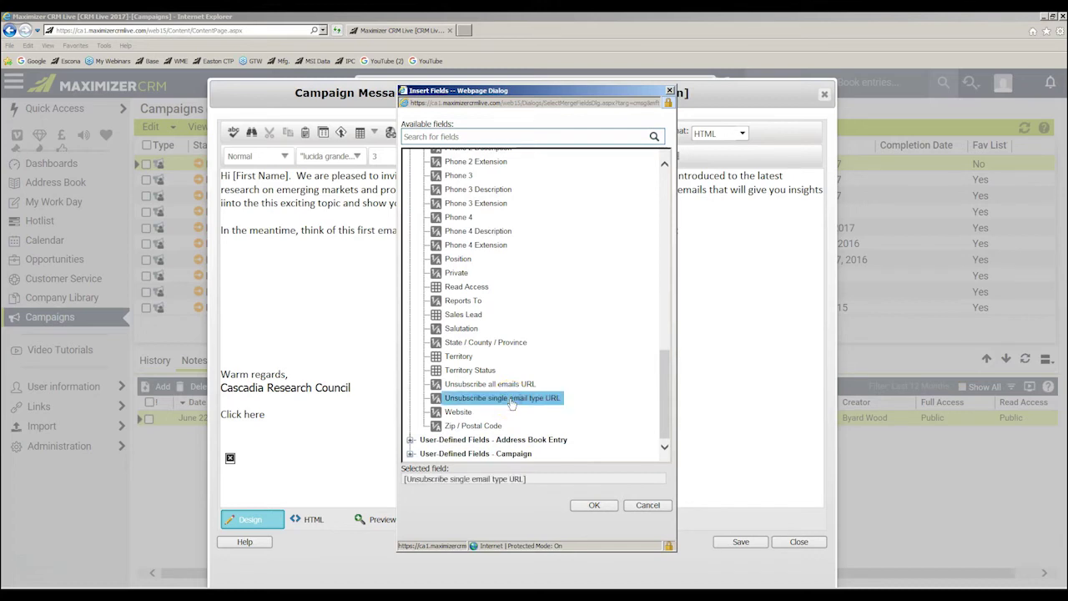
pyautogui.click(594, 504)
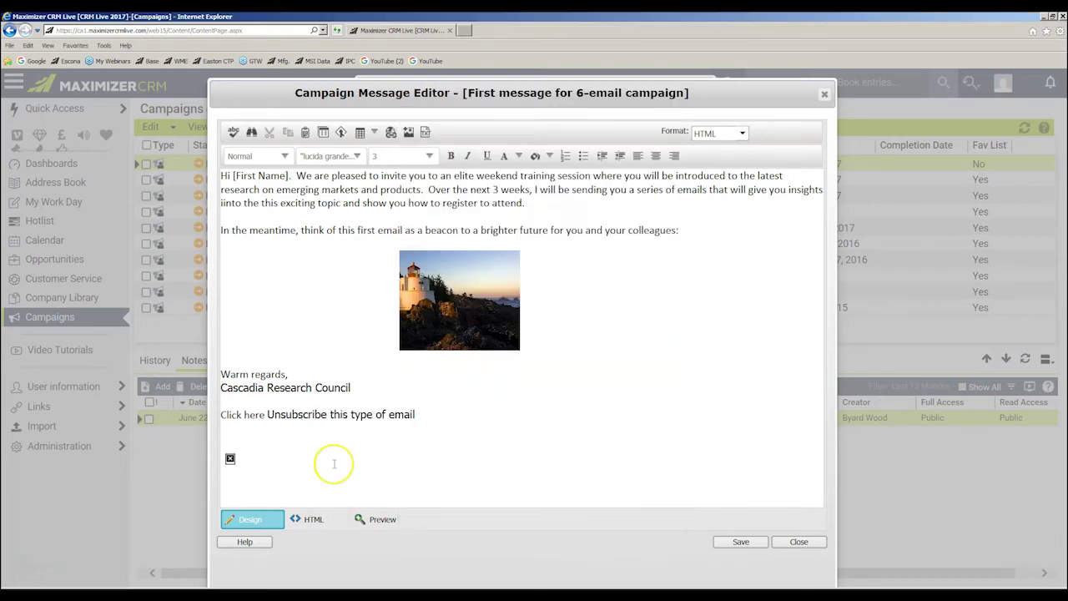
# Add a second "Click here" line below the single-type unsubscribe link, followed by the [Unsubscribe all emails URL] field.
pyautogui.click(347, 445)
pyautogui.write('Click here')
pyautogui.click(345, 133)
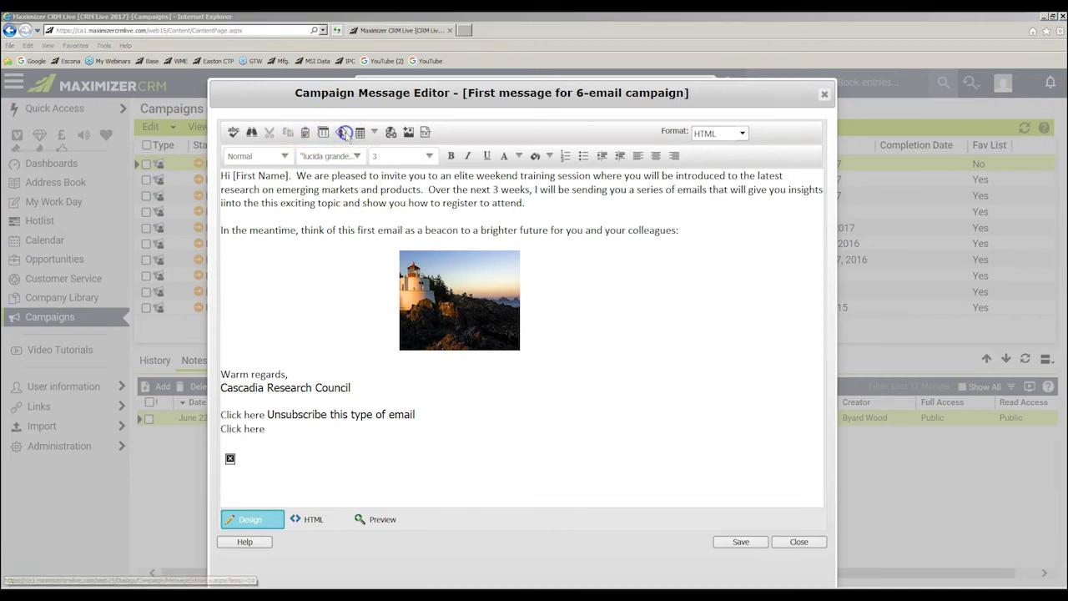
pyautogui.moveTo(664, 212); pyautogui.dragTo(664, 391)
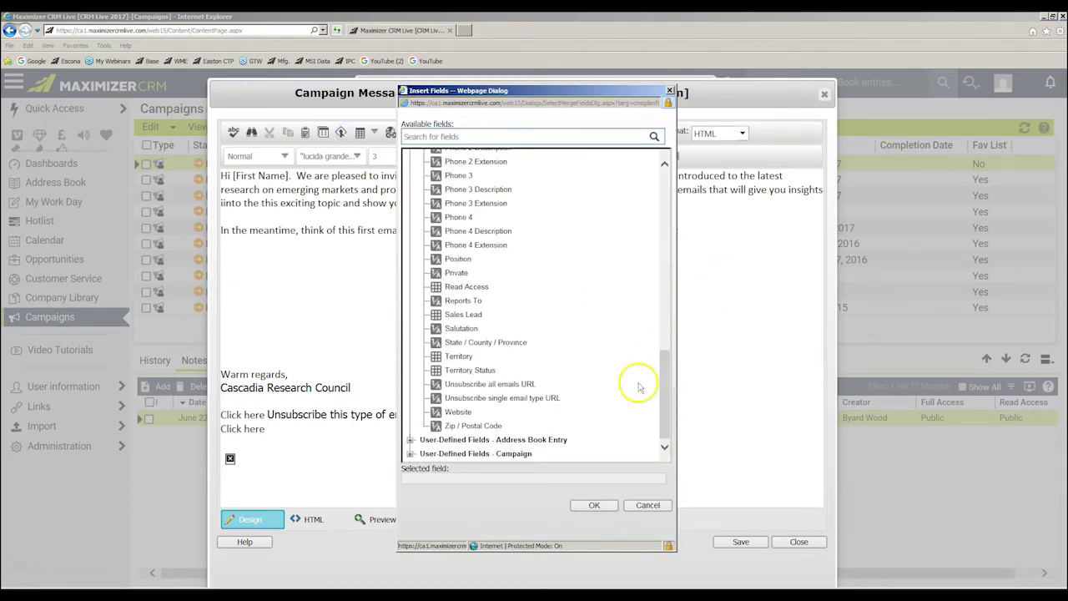
pyautogui.click(489, 388)
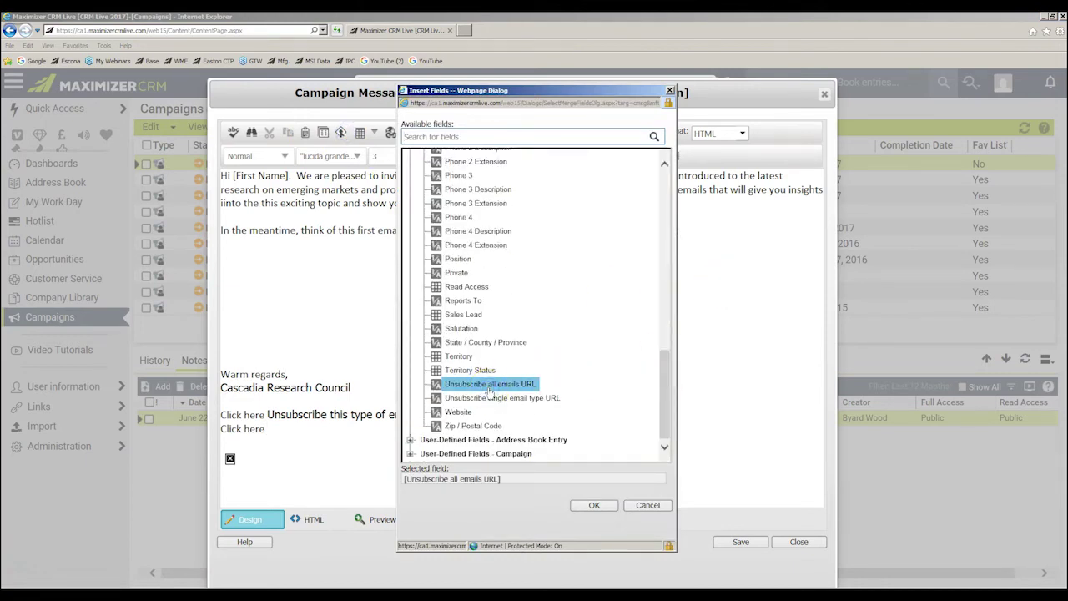
pyautogui.click(594, 505)
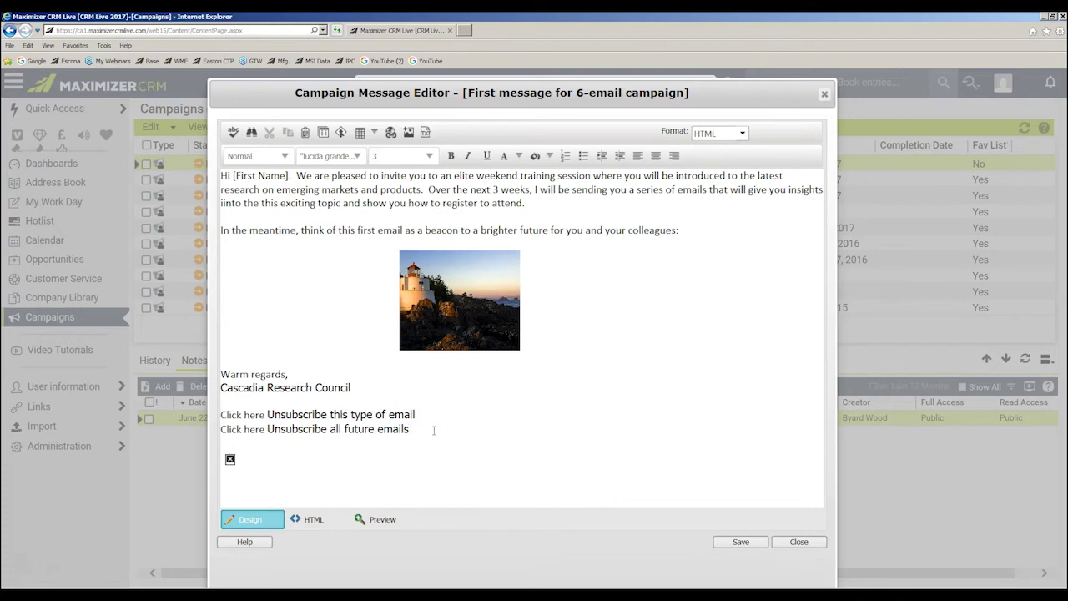
# Add a third "Click here" line below the unsubscribe links, followed by the [Manage your email preference] field.
pyautogui.click(434, 431)
pyautogui.press('Return')
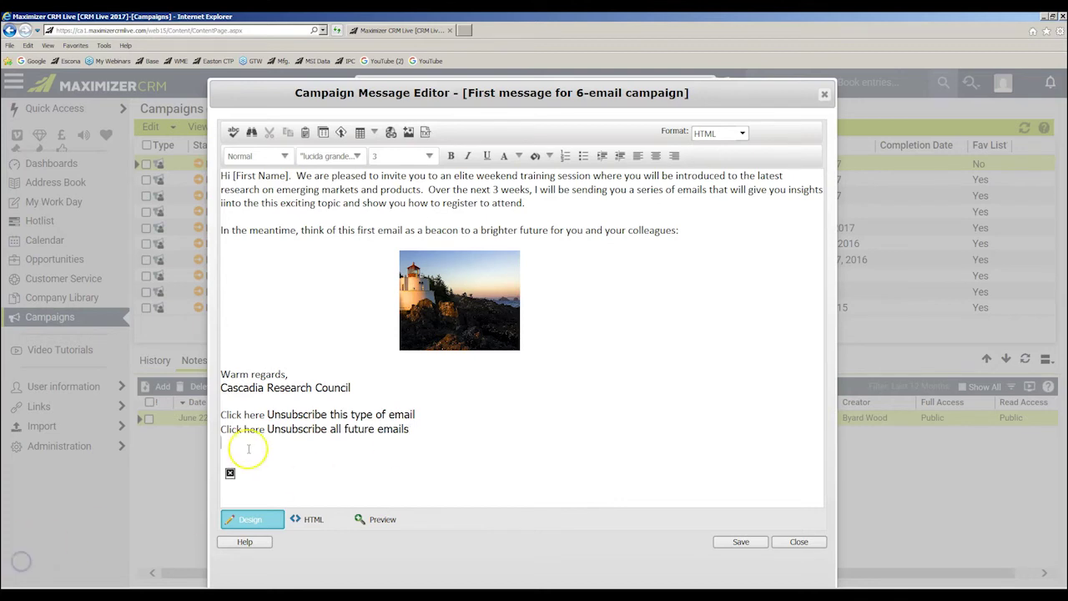
pyautogui.write('Click here')
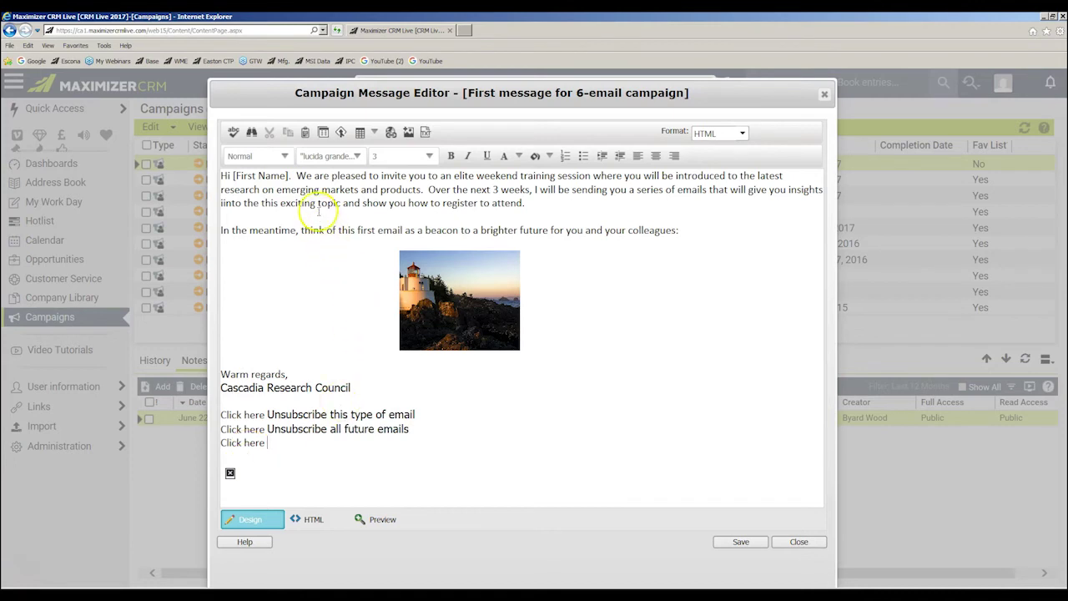
pyautogui.click(341, 134)
pyautogui.moveTo(663, 172); pyautogui.dragTo(663, 315)
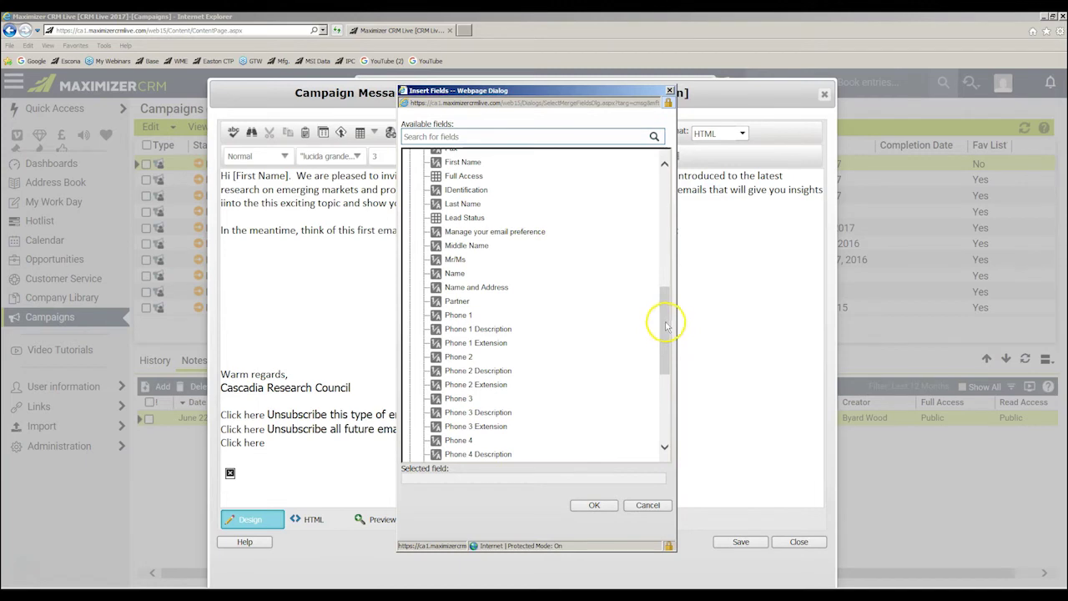
pyautogui.click(521, 235)
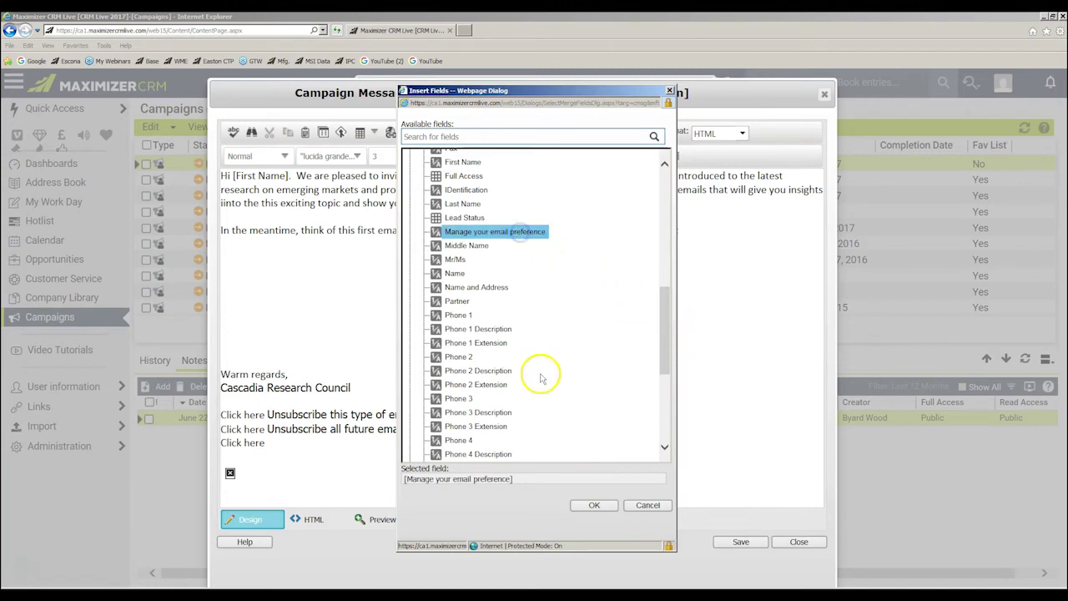
pyautogui.click(594, 506)
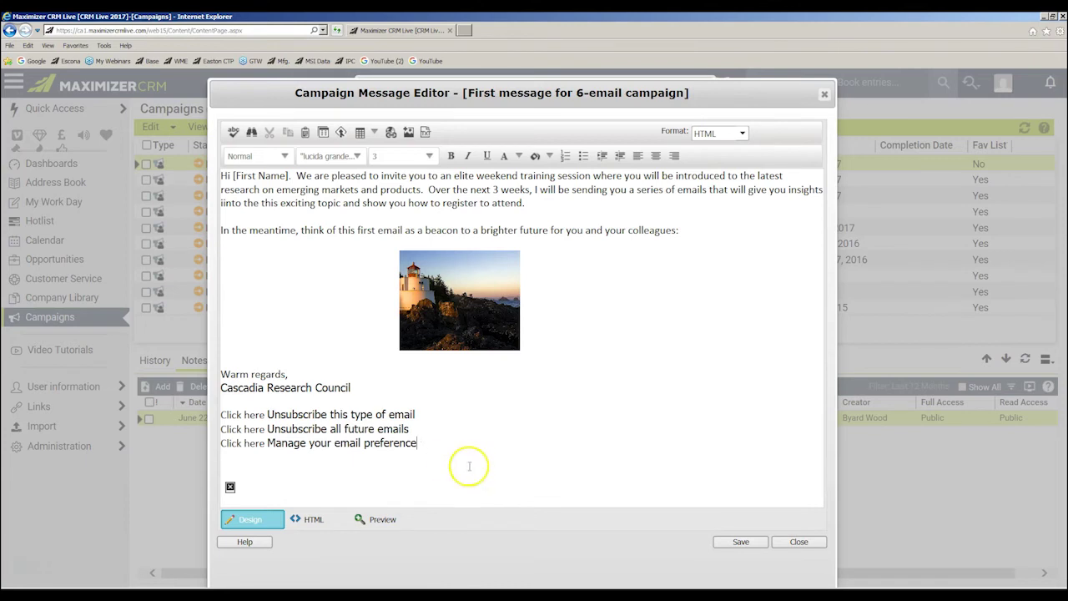
# Save and close the campaign message, and accept the modified email activity.
pyautogui.click(742, 543)
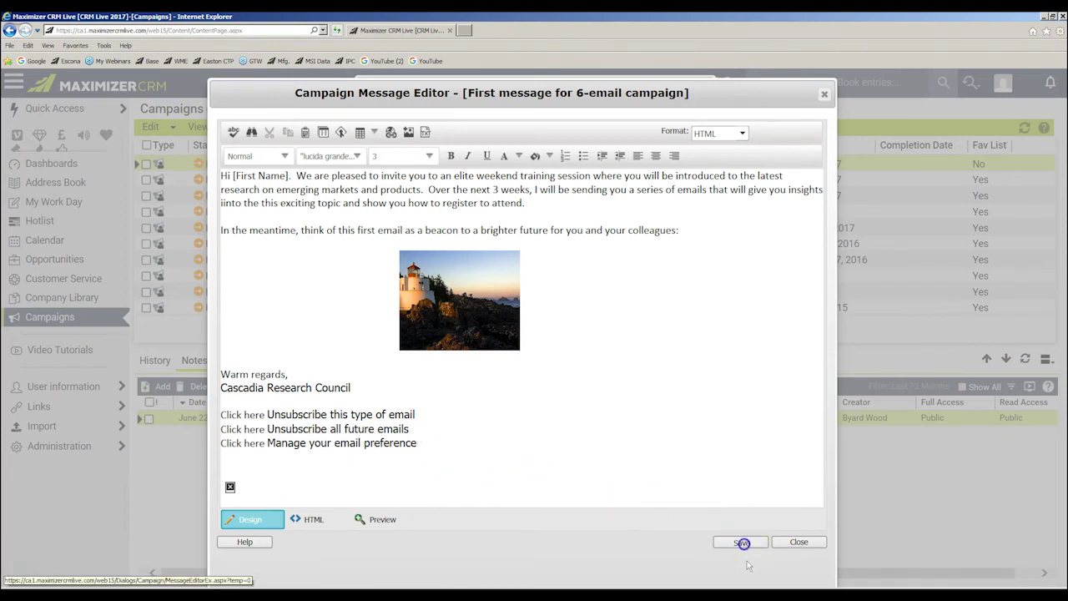
pyautogui.click(798, 542)
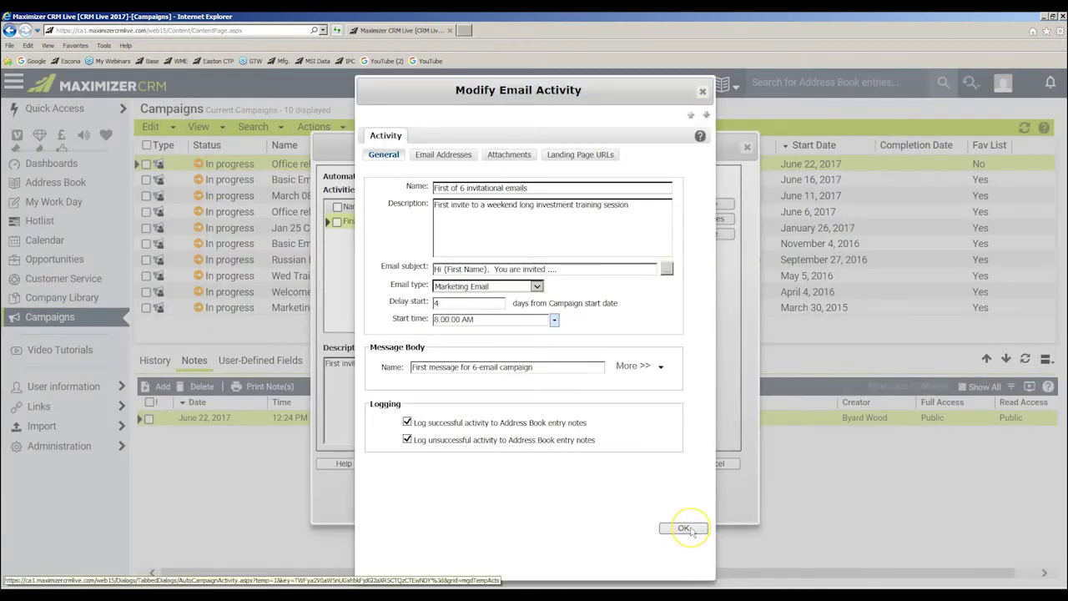
pyautogui.click(686, 528)
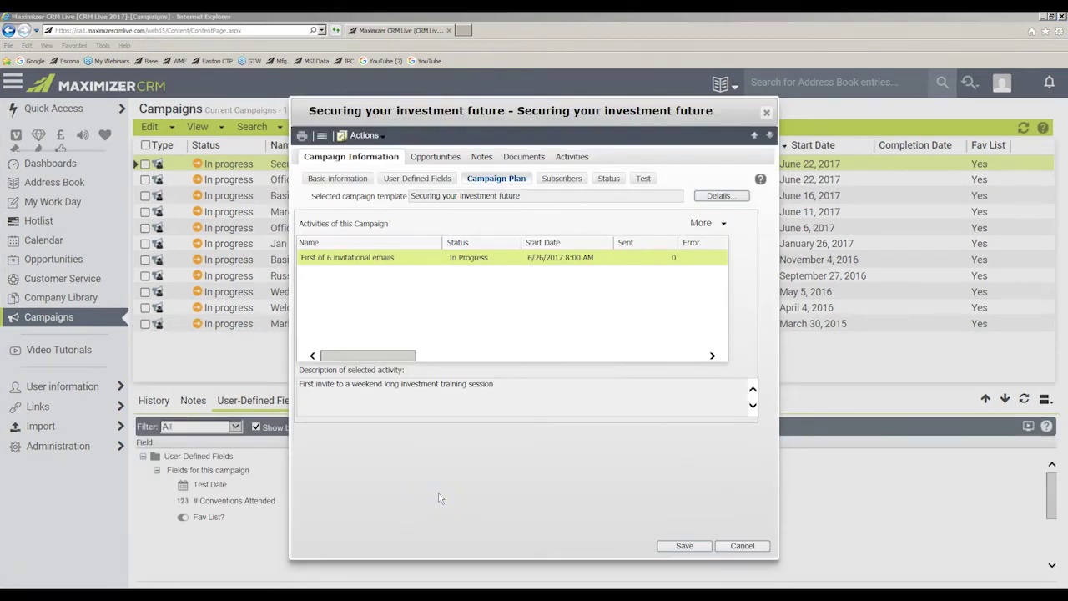
# Open the campaign's subscribers and look at the Address Book entry search for adding them, closing it without a selection.
pyautogui.click(560, 180)
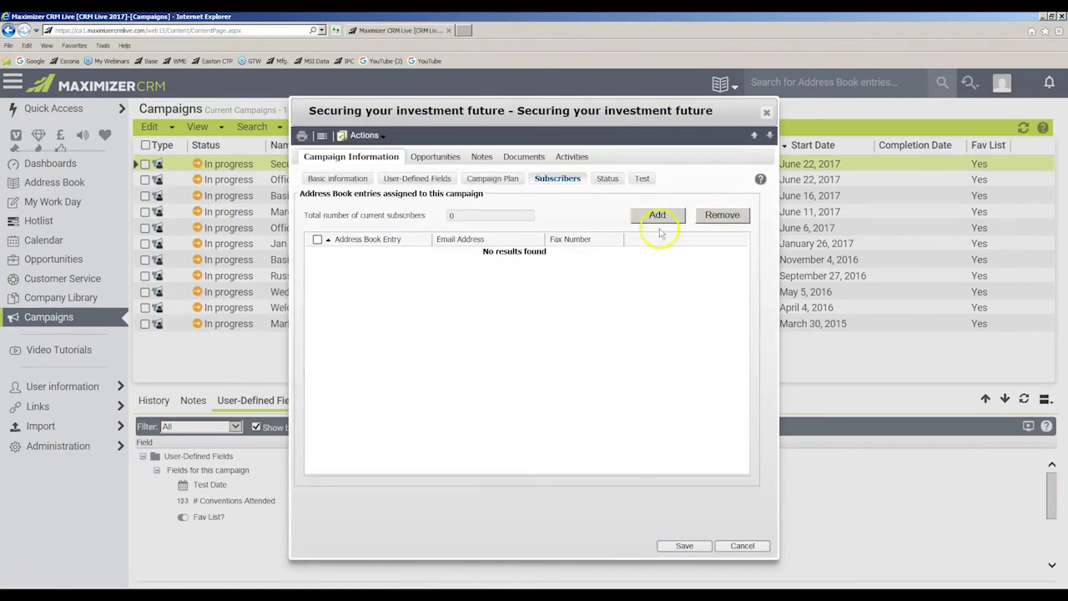
pyautogui.click(656, 215)
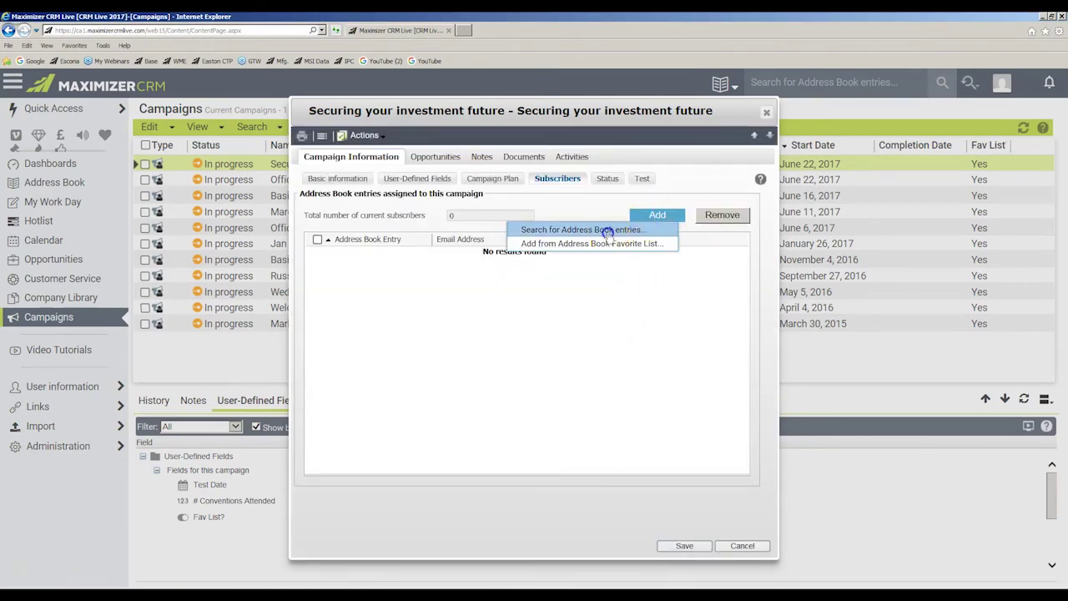
pyautogui.click(607, 230)
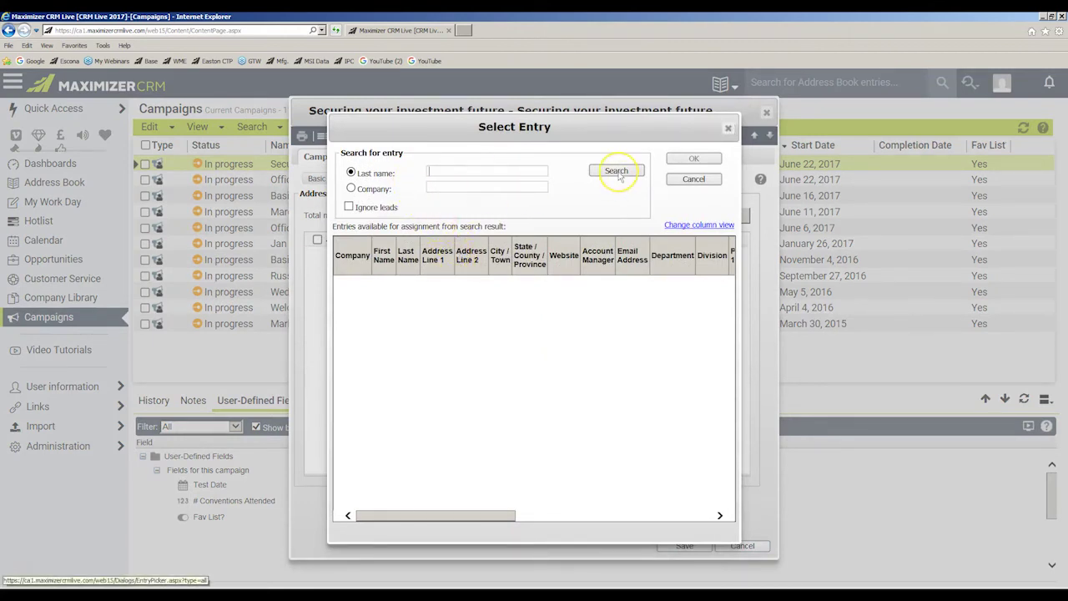
pyautogui.click(692, 178)
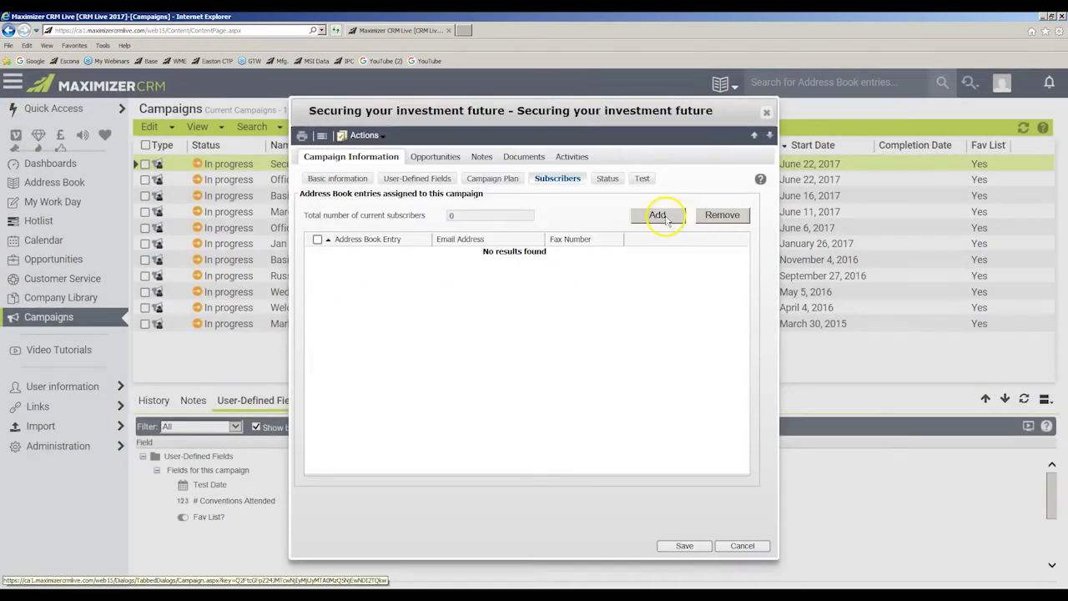
# Add the entries of the "Weekend Investment Campaign List" favorite list as subscribers of the campaign.
pyautogui.click(659, 216)
pyautogui.click(632, 243)
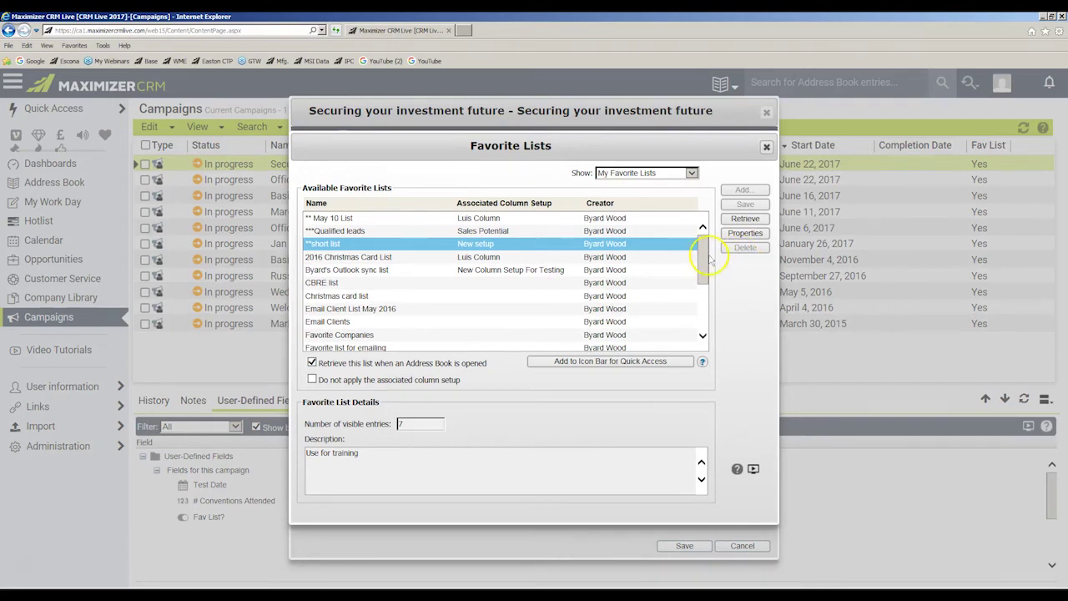
pyautogui.moveTo(706, 260); pyautogui.dragTo(691, 317)
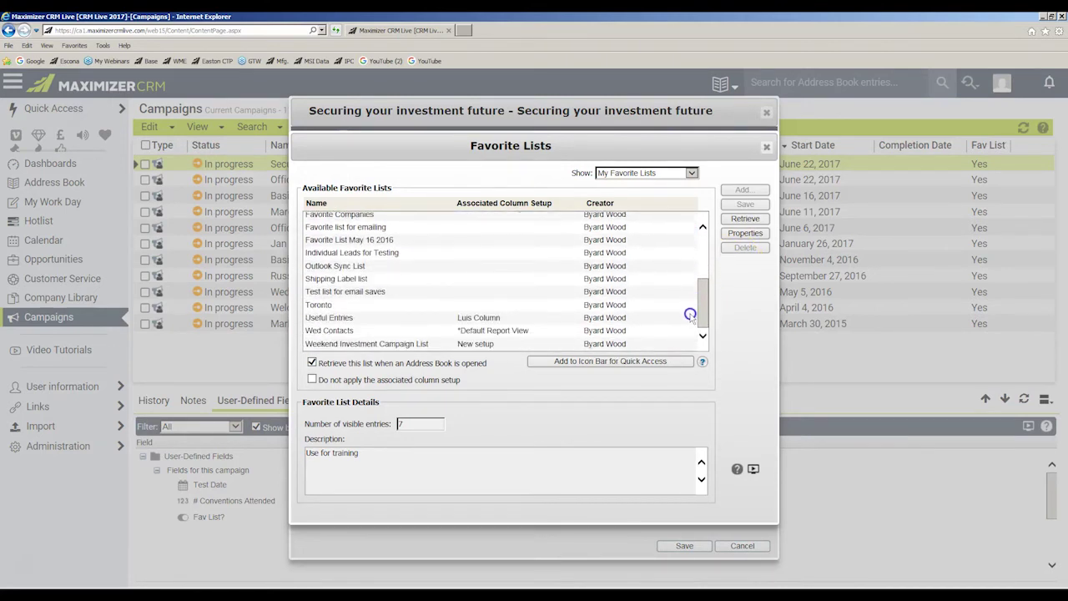
pyautogui.click(413, 345)
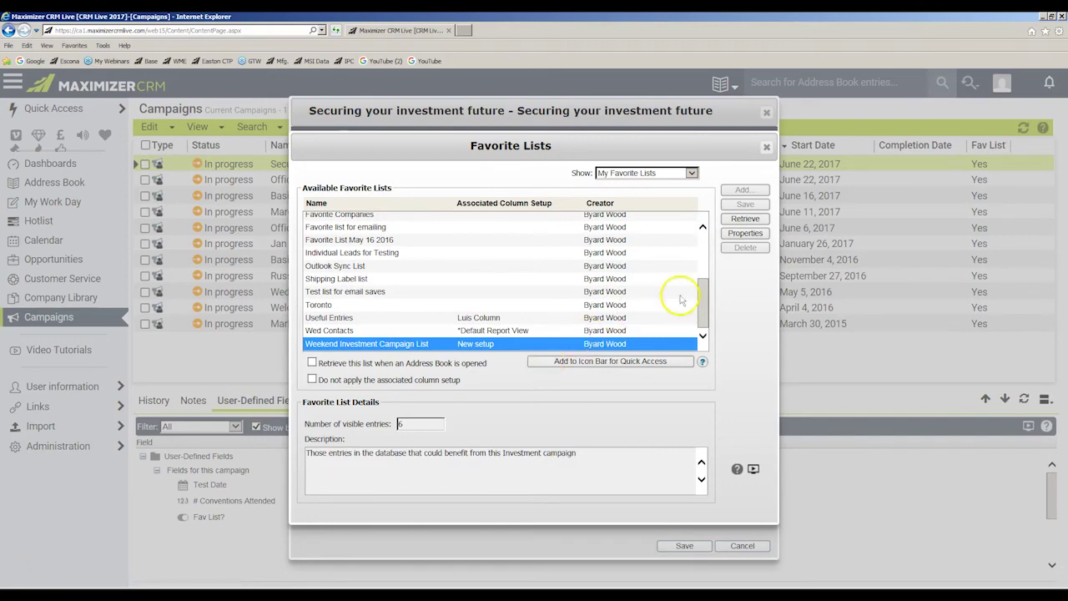
pyautogui.click(745, 220)
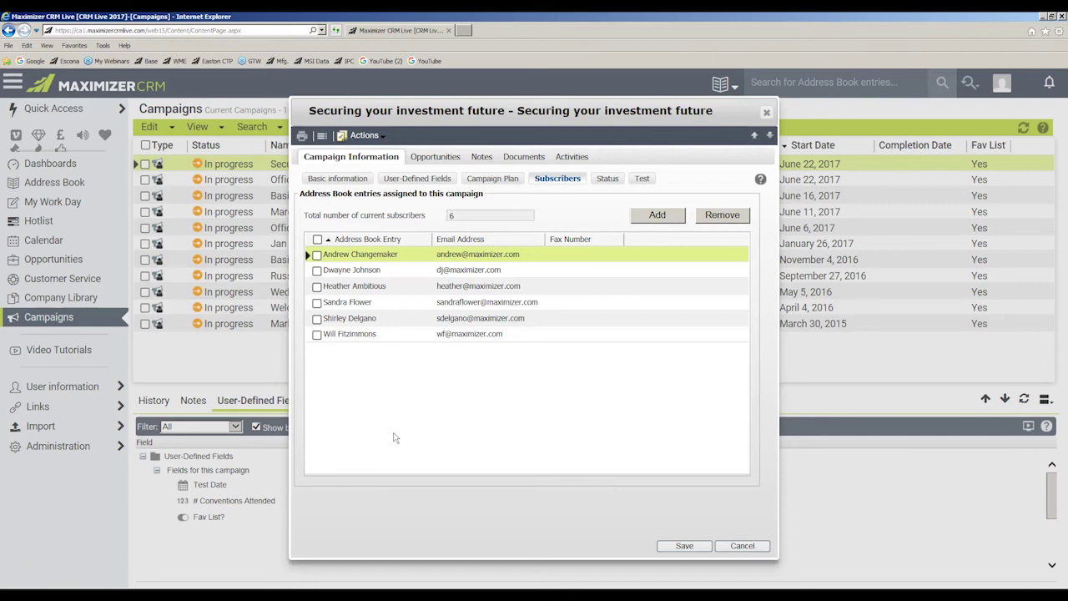
# Try adding the "Weekend Investment Campaign List" favorite list to the campaign's subscribers a second time.
pyautogui.click(447, 358)
pyautogui.click(657, 215)
pyautogui.click(628, 247)
pyautogui.click(655, 216)
pyautogui.click(627, 244)
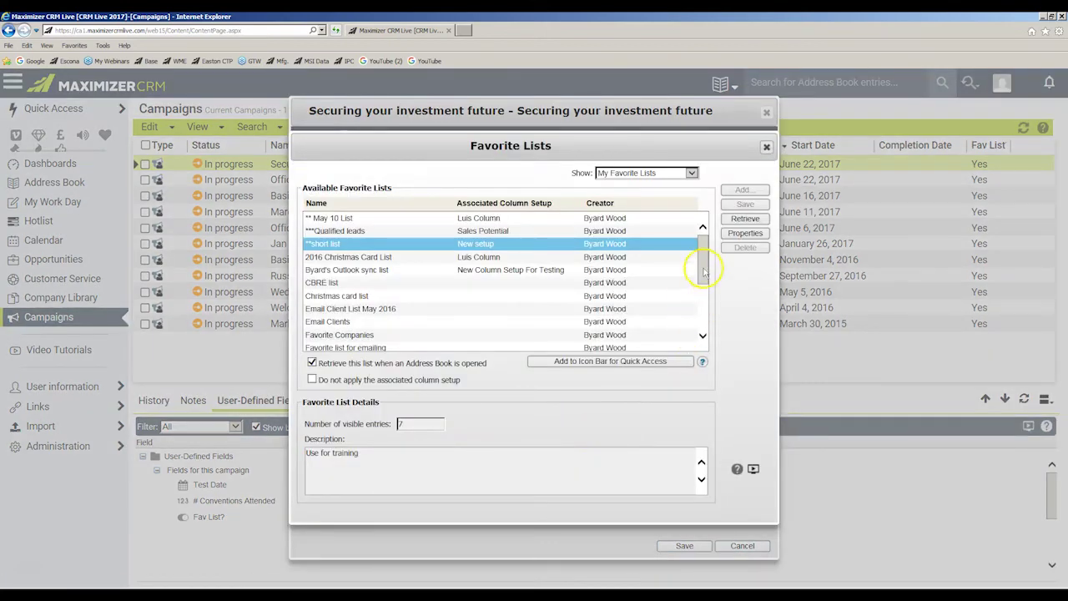
pyautogui.moveTo(703, 260); pyautogui.dragTo(703, 303)
pyautogui.click(397, 347)
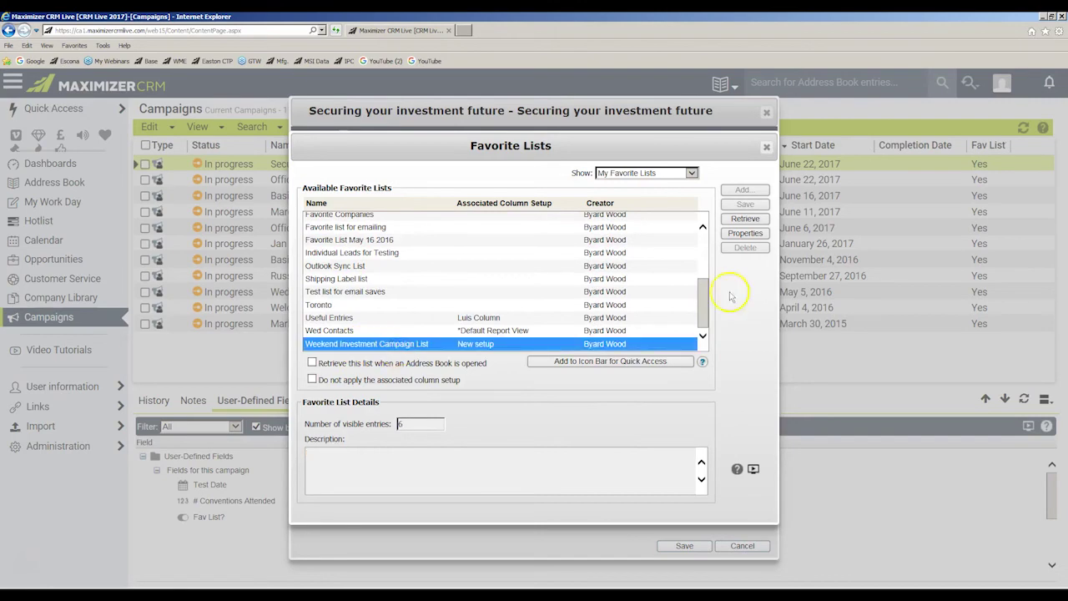
pyautogui.doubleClick(613, 343)
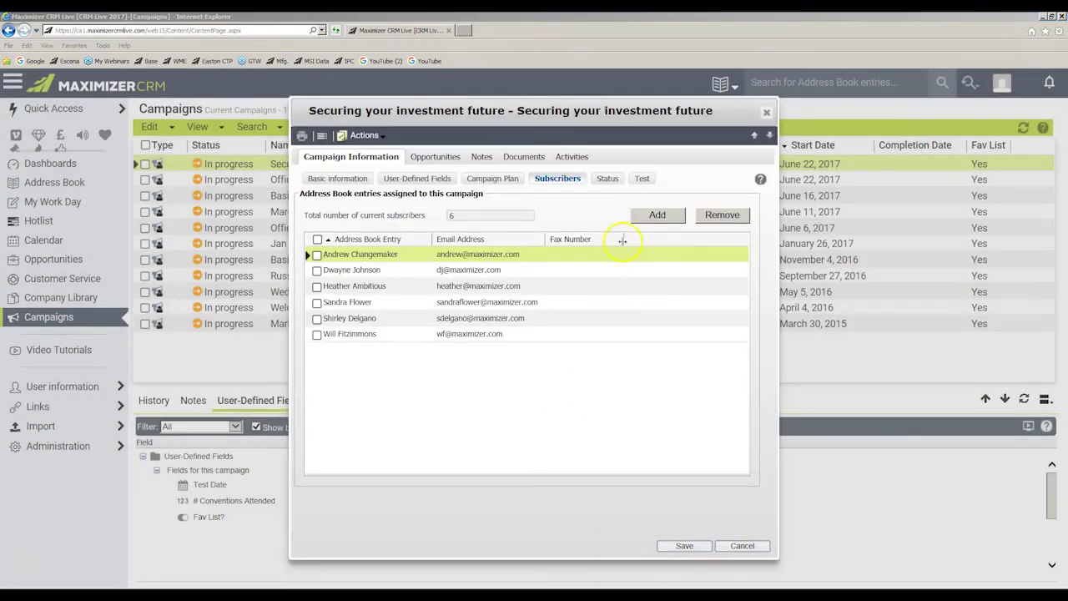
pyautogui.click(726, 218)
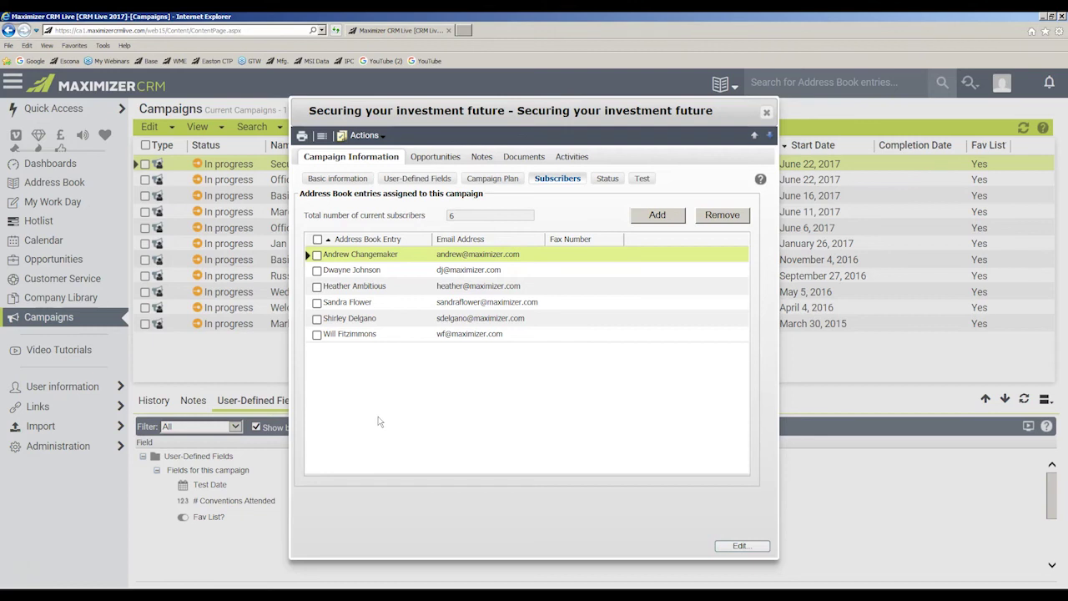
# Edit the campaign's test settings and assign the Maximizer Training Team contact for testing, searching Address Book entries by last name.
pyautogui.click(643, 178)
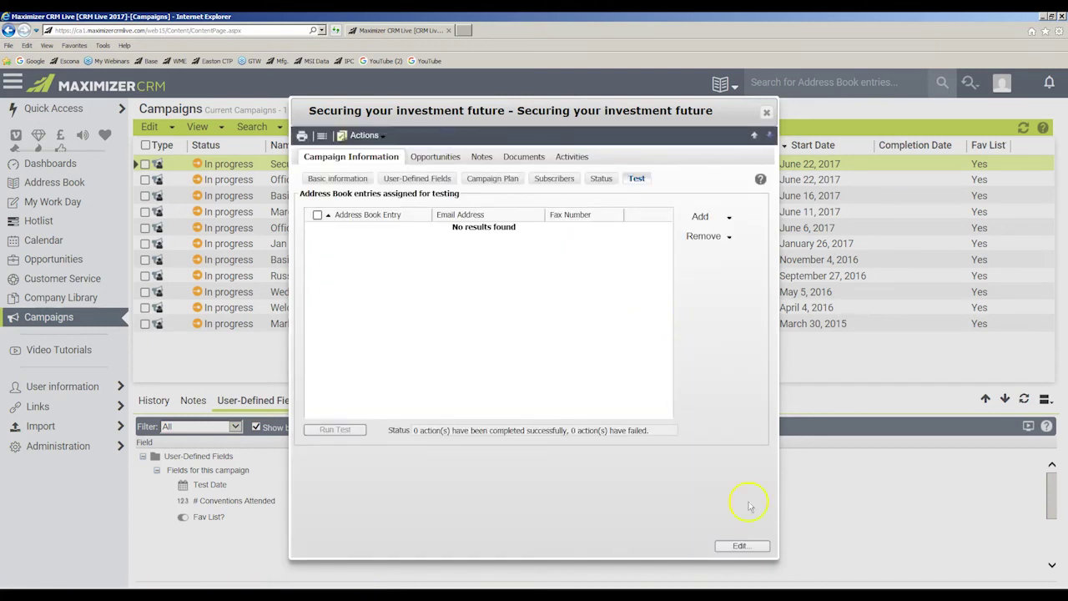
pyautogui.click(740, 545)
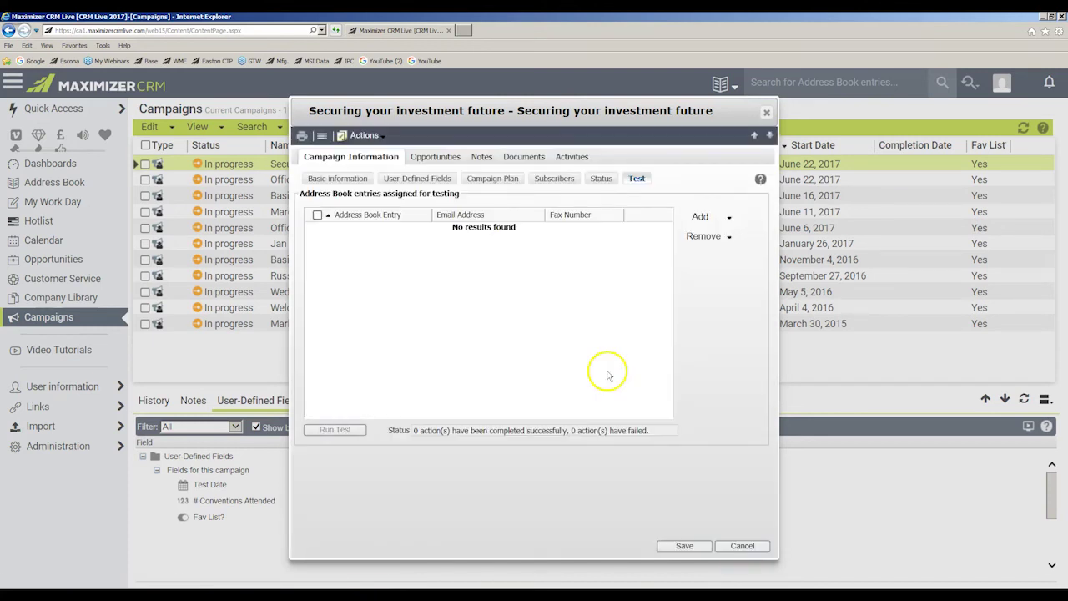
pyautogui.click(706, 220)
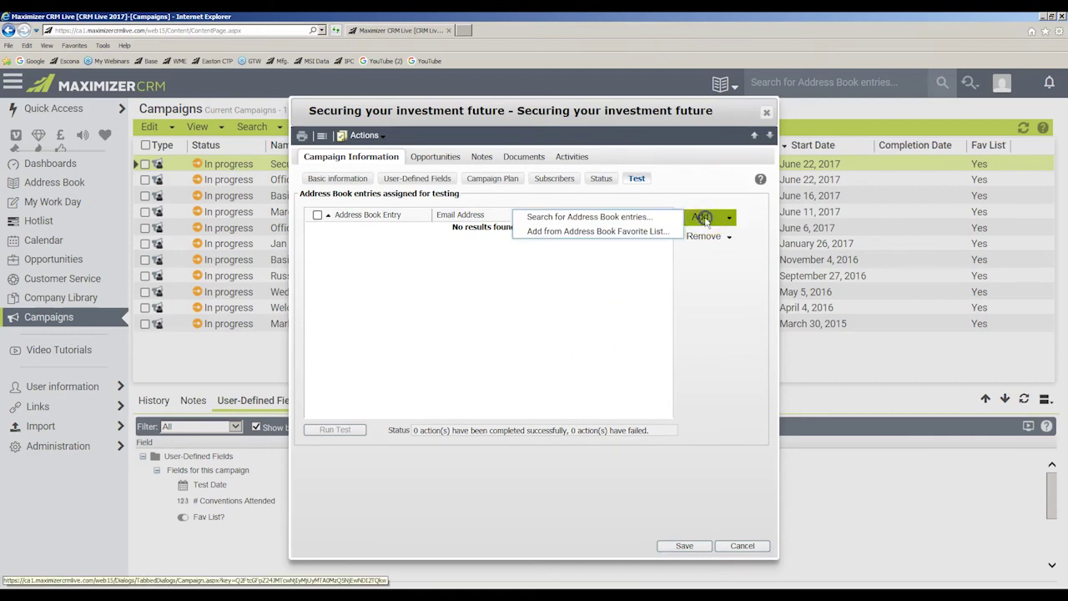
pyautogui.click(598, 217)
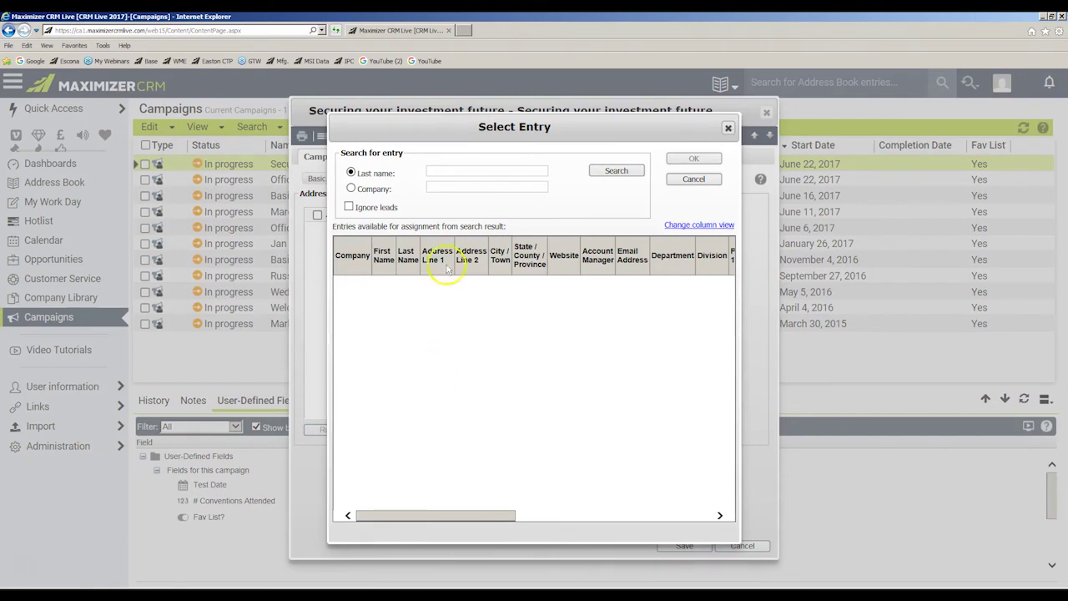
pyautogui.click(442, 171)
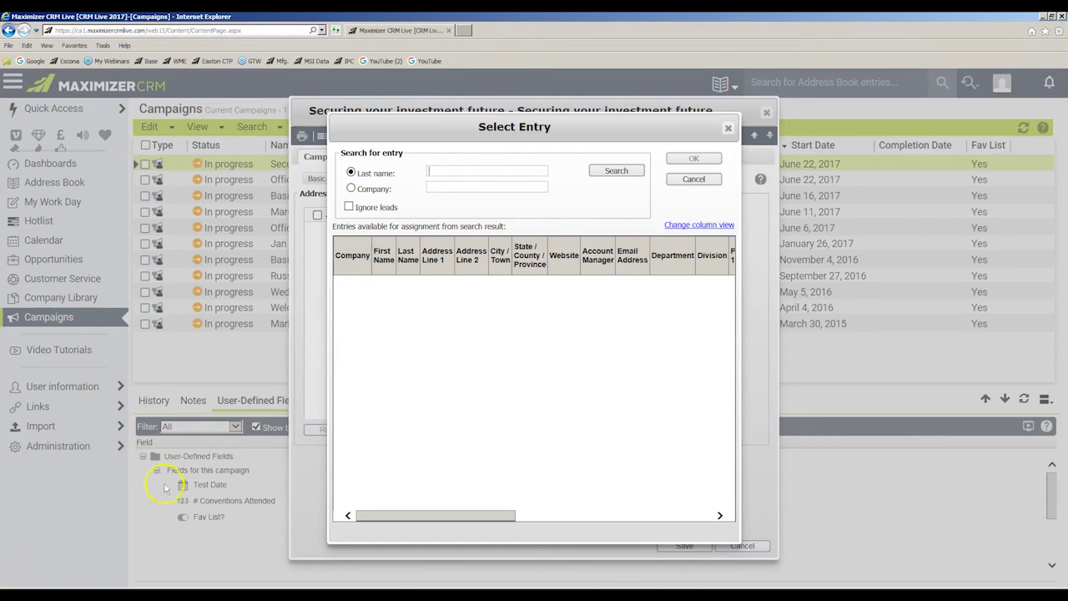
pyautogui.write('donato')
pyautogui.click(617, 171)
pyautogui.click(618, 174)
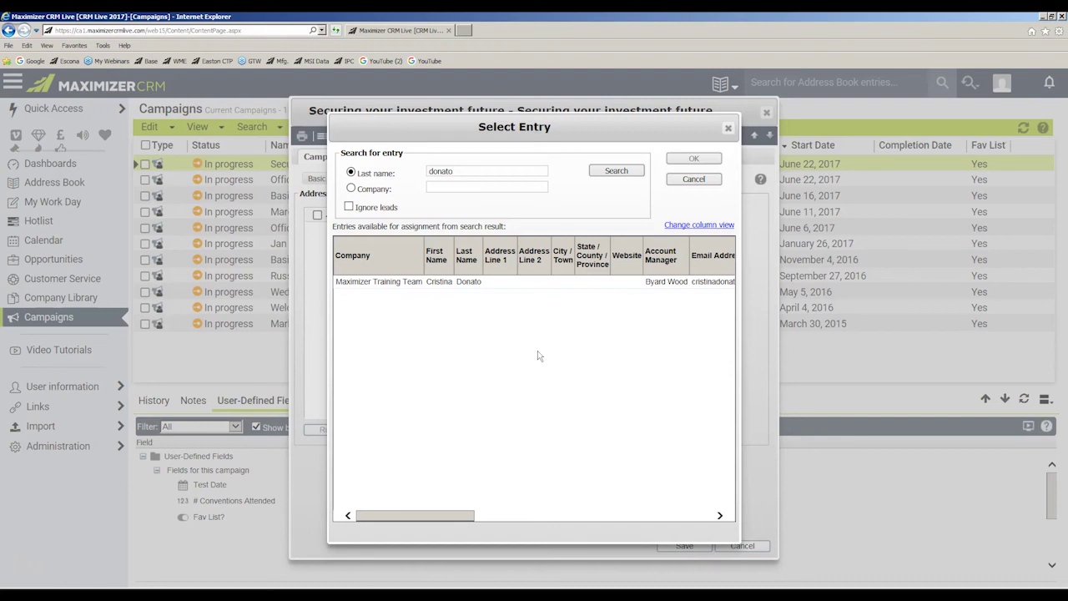
pyautogui.click(484, 282)
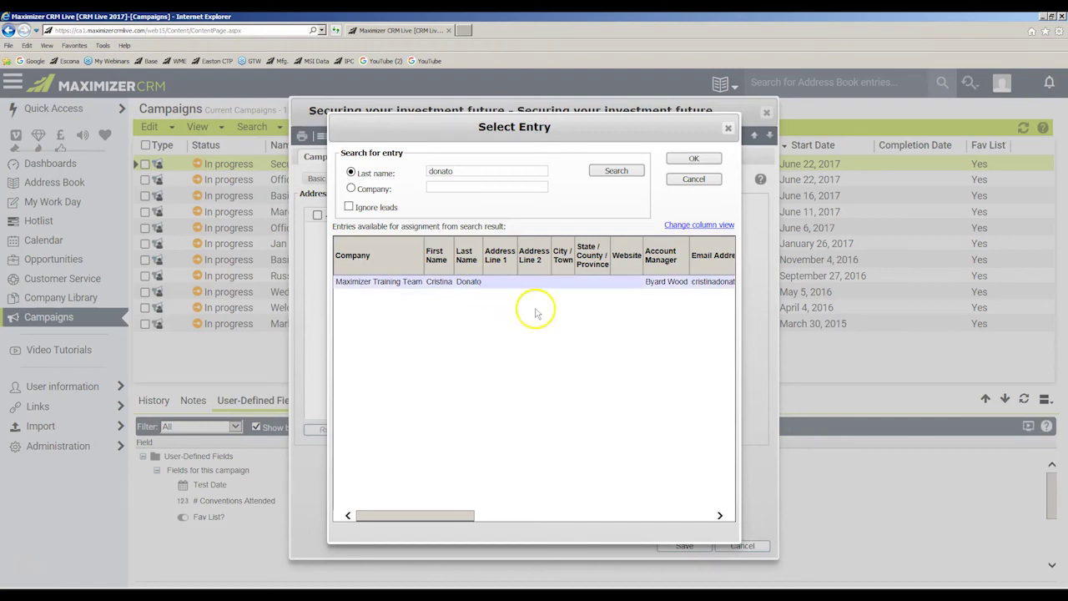
pyautogui.click(695, 159)
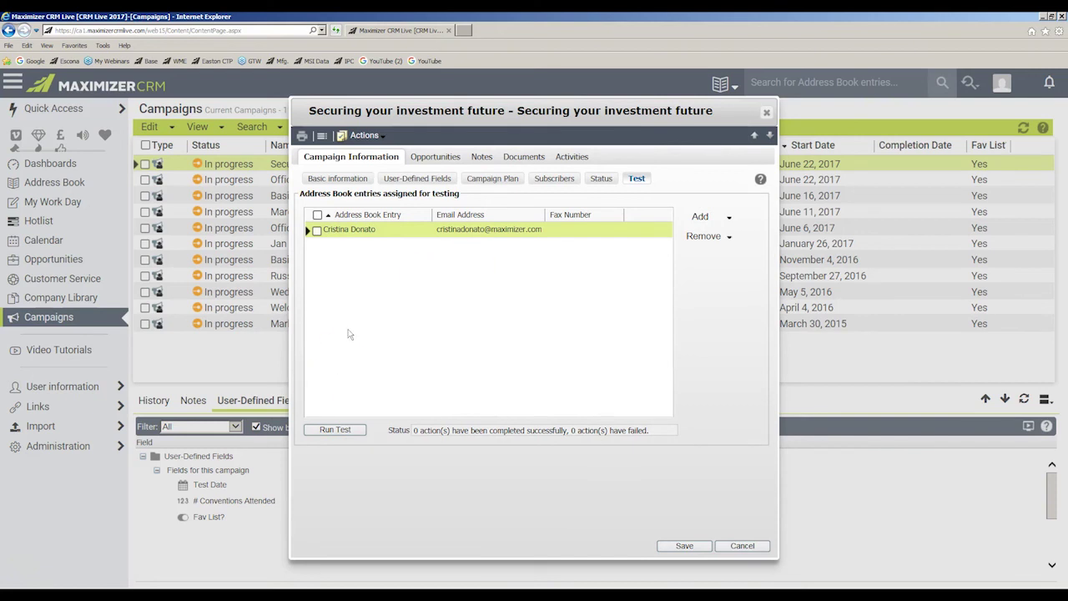
# Run the campaign test for the assigned Address Book entry and save the campaign.
pyautogui.click(317, 230)
pyautogui.click(337, 428)
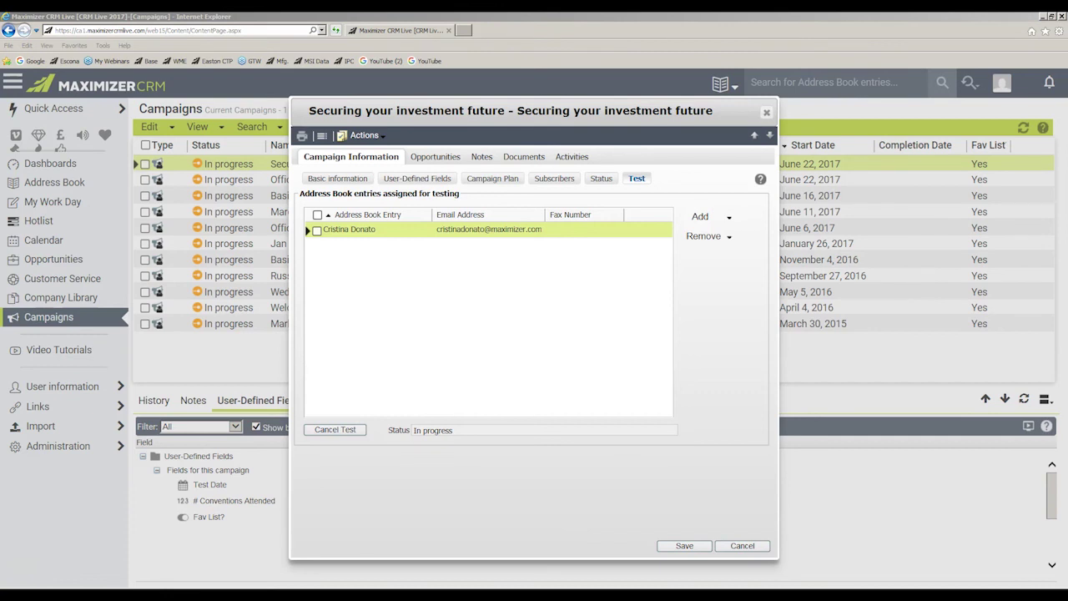
pyautogui.click(684, 545)
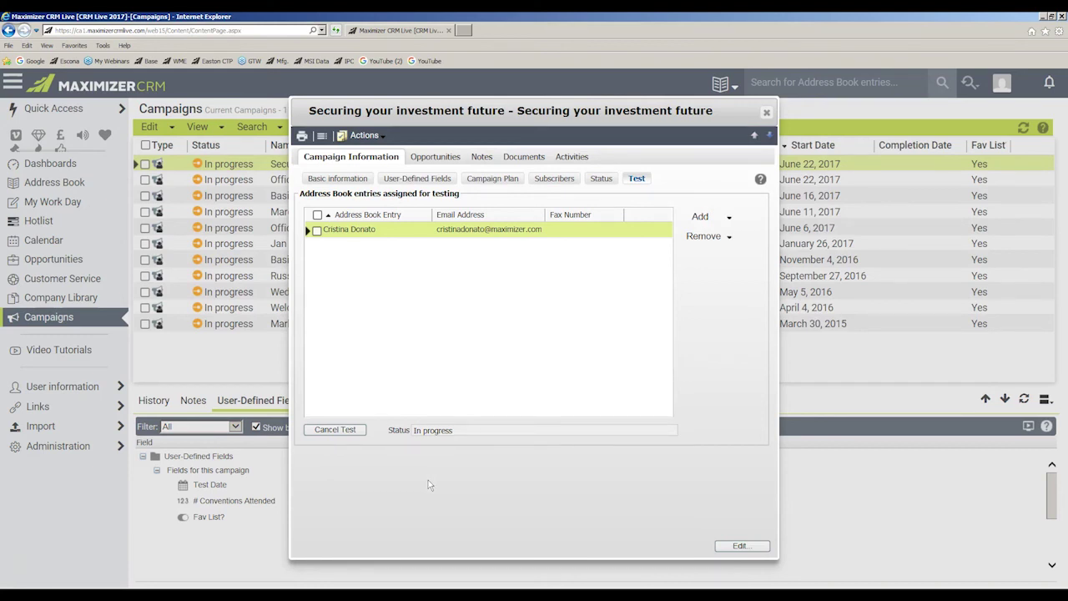
# Review the scheduled activities in the campaign's plan and close the campaign window.
pyautogui.click(500, 180)
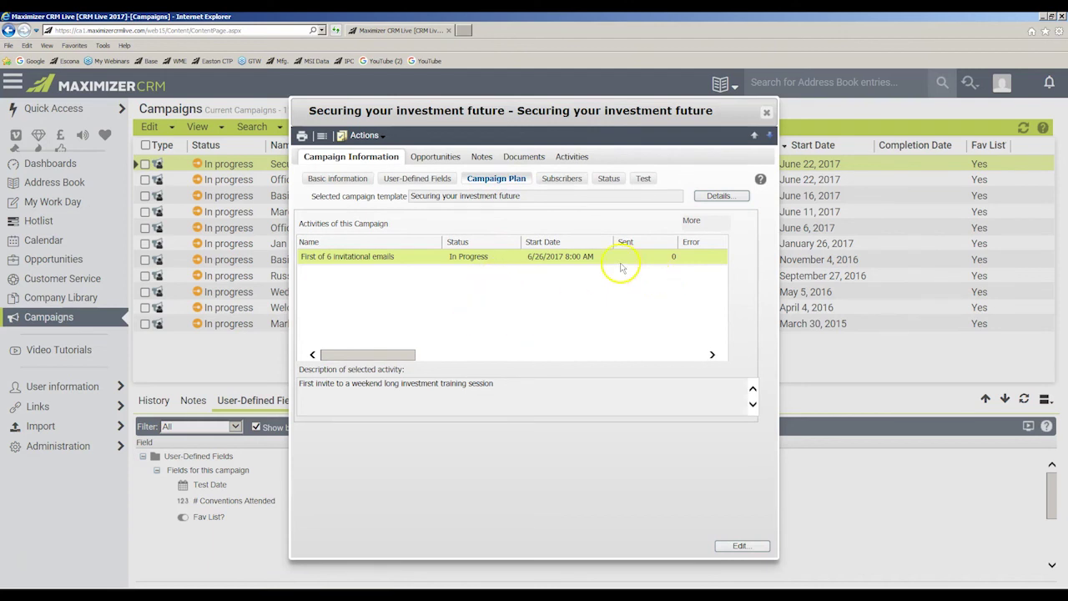
pyautogui.moveTo(390, 355); pyautogui.dragTo(317, 354)
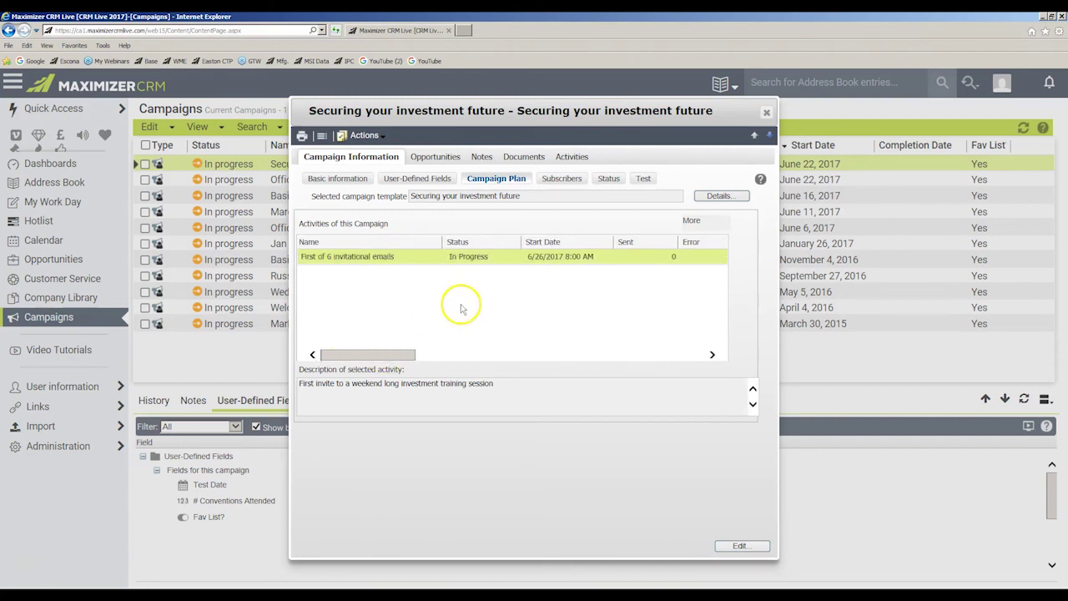
pyautogui.click(51, 549)
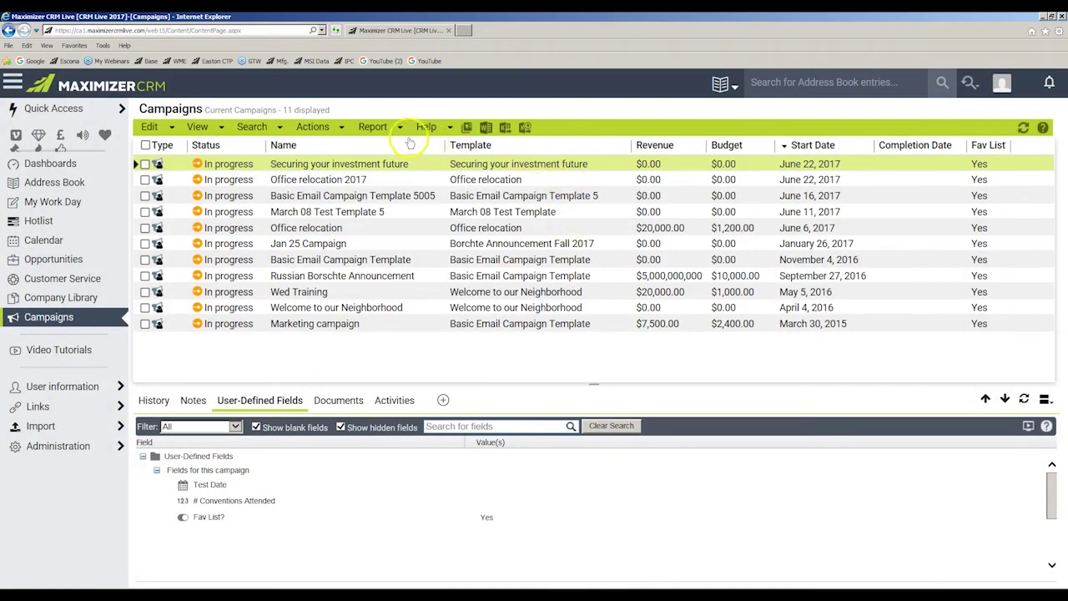
# View the Email Campaign Response Metrics report and the email activity details for the campaign, and close both reports.
pyautogui.click(373, 127)
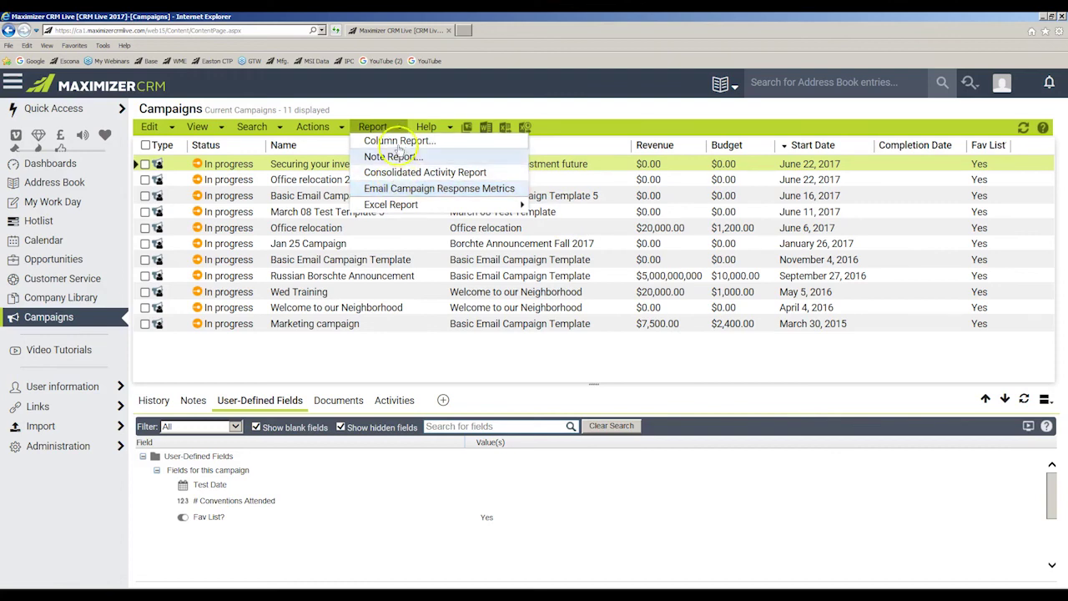
pyautogui.click(395, 191)
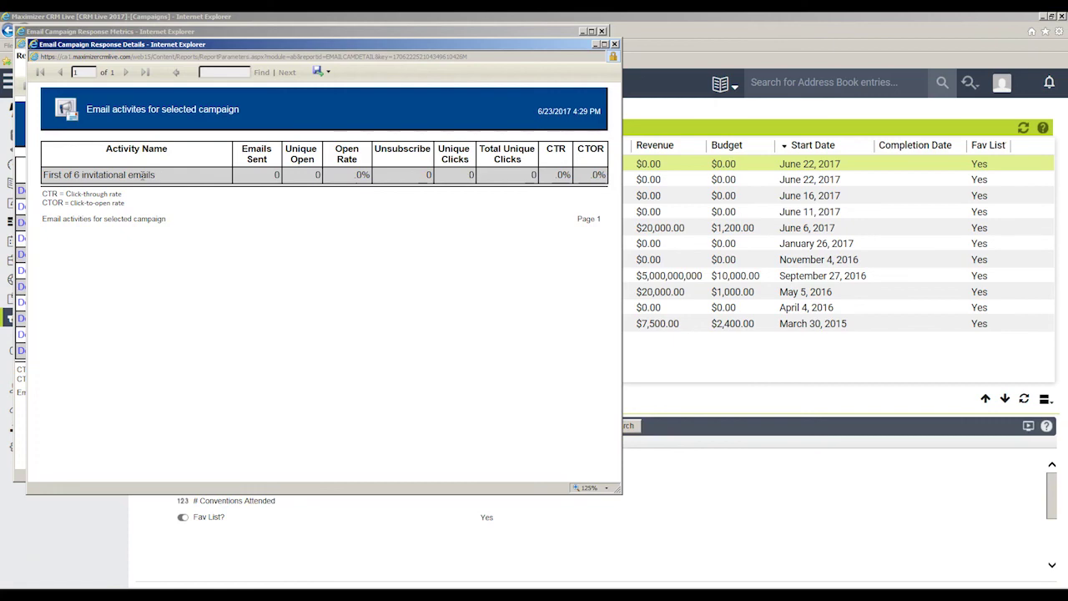
pyautogui.click(615, 43)
pyautogui.click(603, 31)
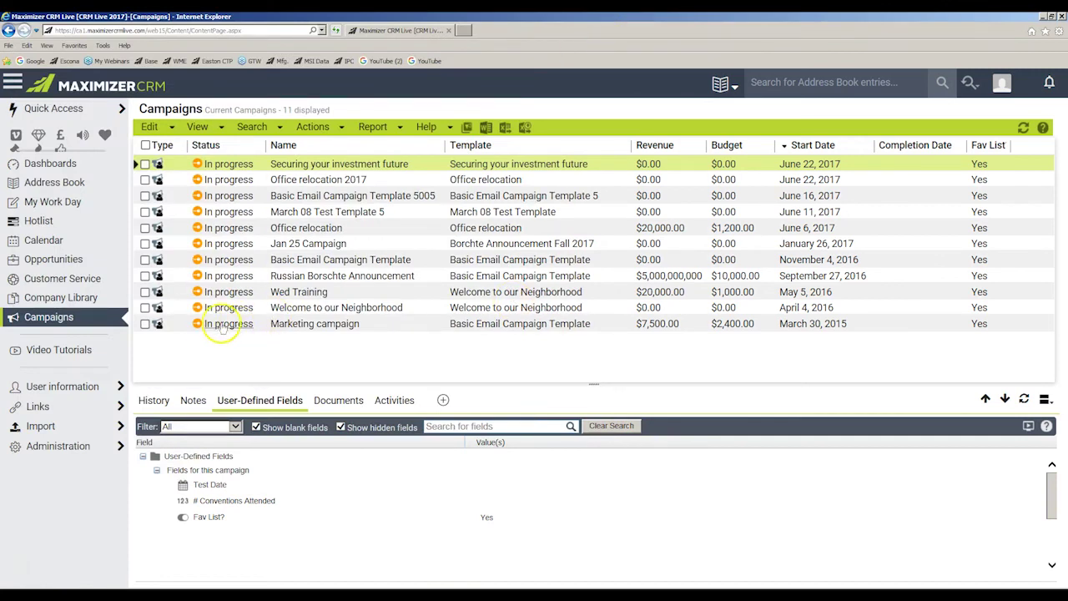
# Assign the "Securing your investment future" campaign to Mayfair Supplies' "Business in New Market" opportunity, searching without the subscribed-entry restriction, and save the opportunity.
pyautogui.click(69, 259)
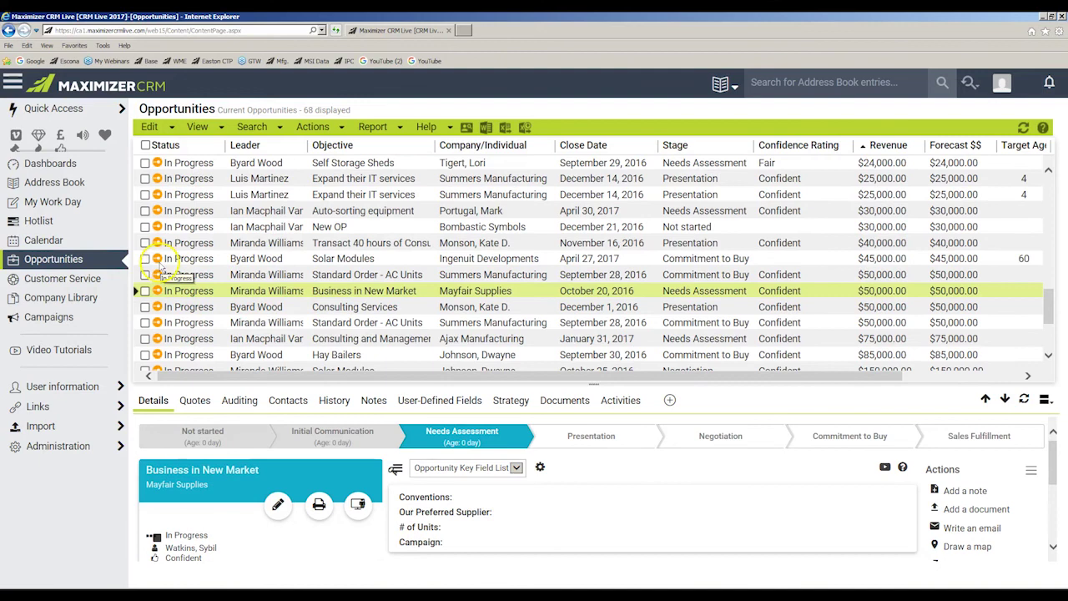
pyautogui.click(242, 315)
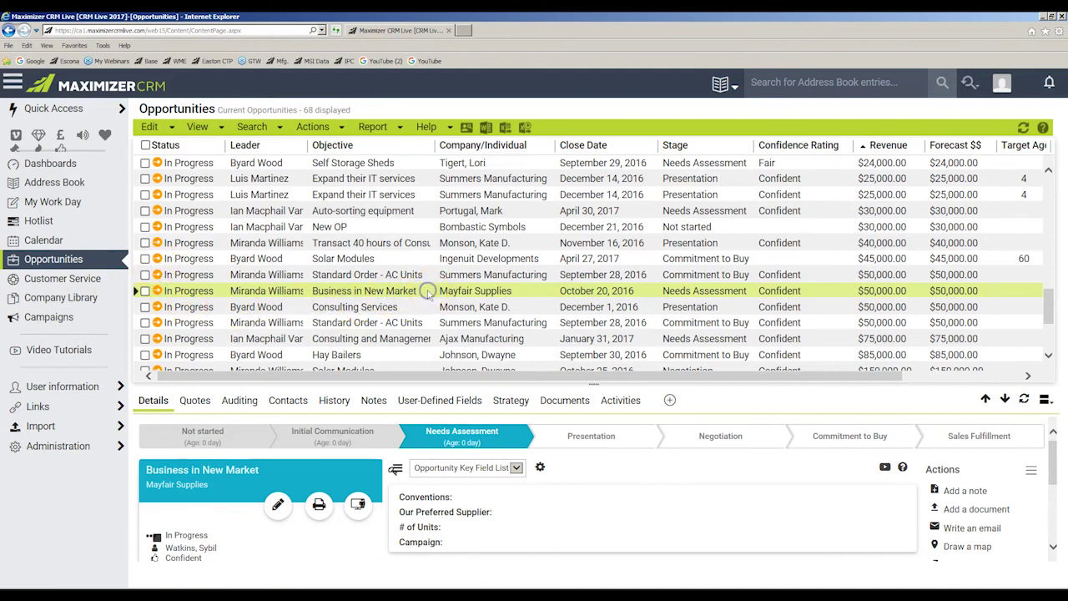
pyautogui.click(517, 468)
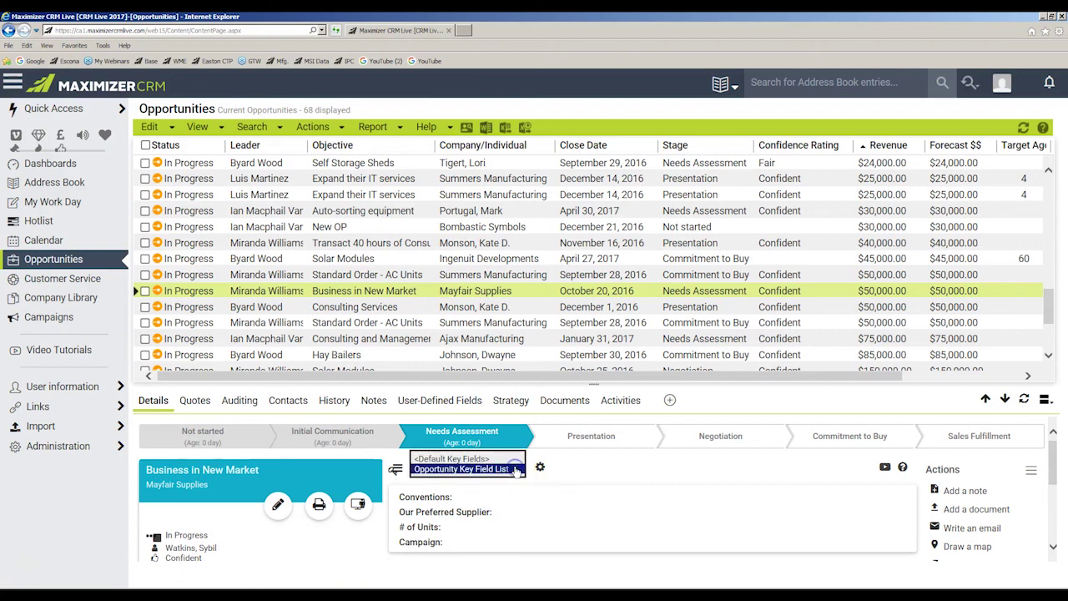
pyautogui.click(515, 469)
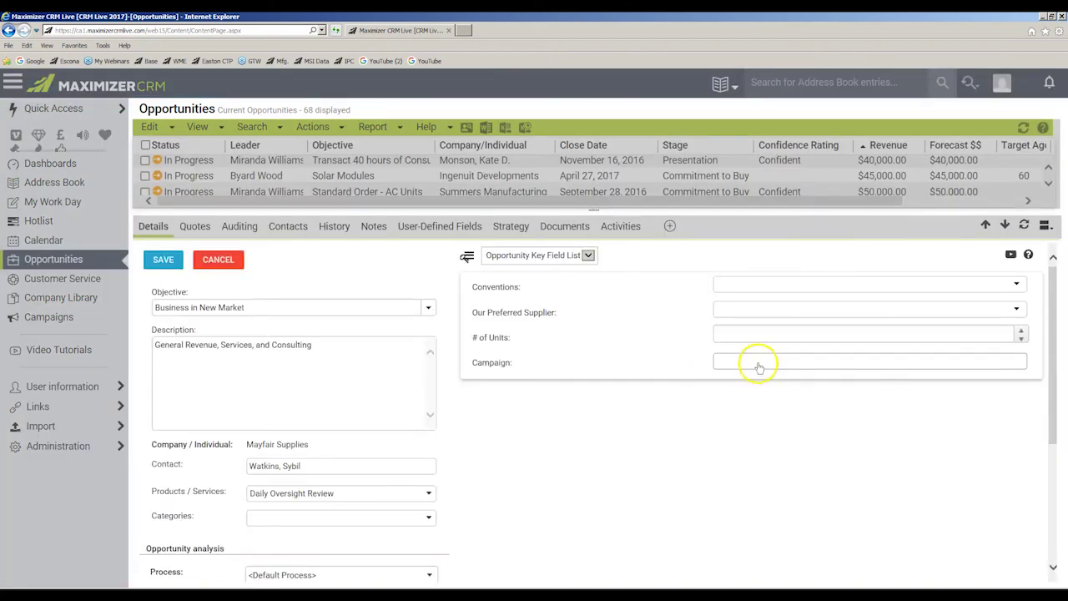
pyautogui.click(759, 367)
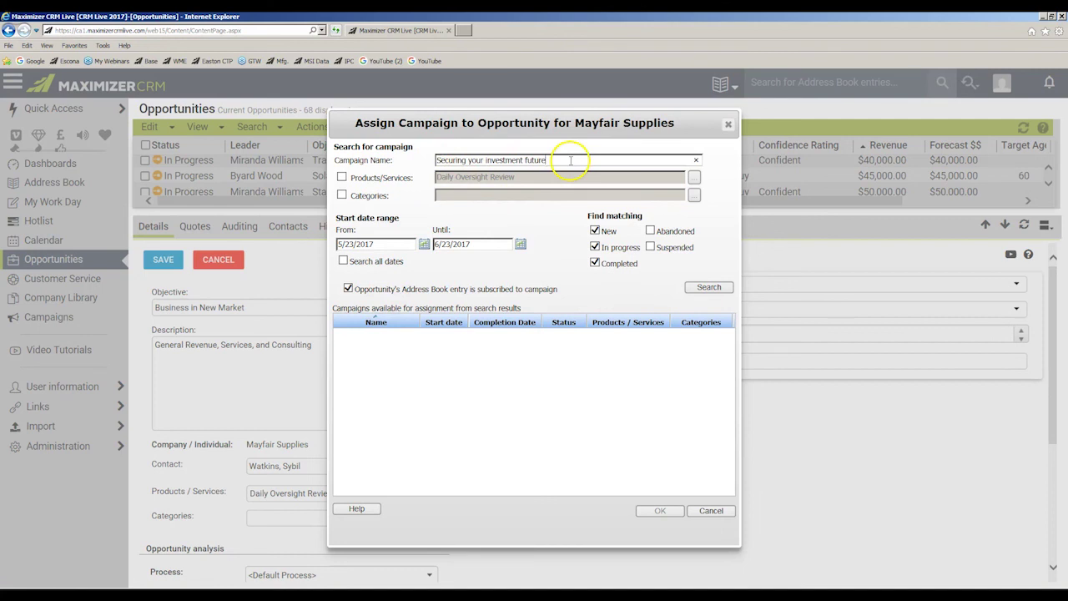
pyautogui.click(348, 289)
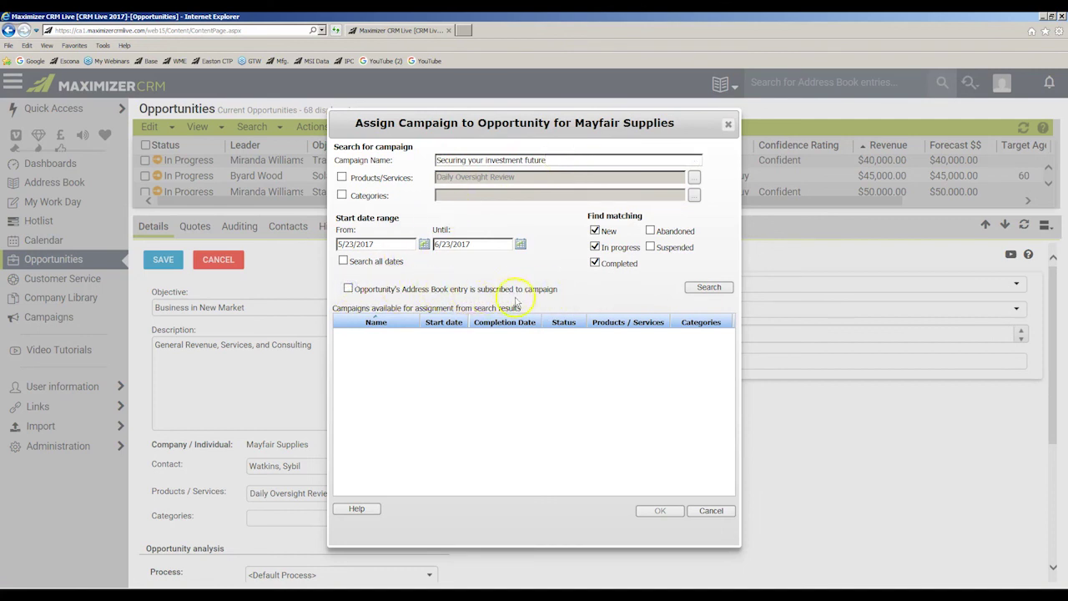
pyautogui.click(708, 288)
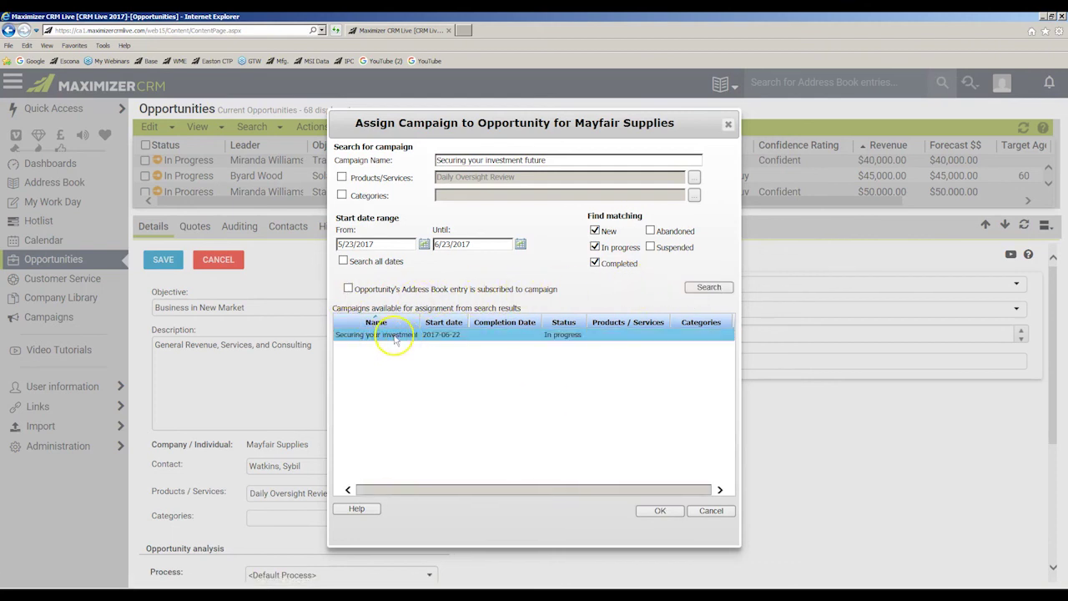
pyautogui.click(393, 335)
pyautogui.click(658, 510)
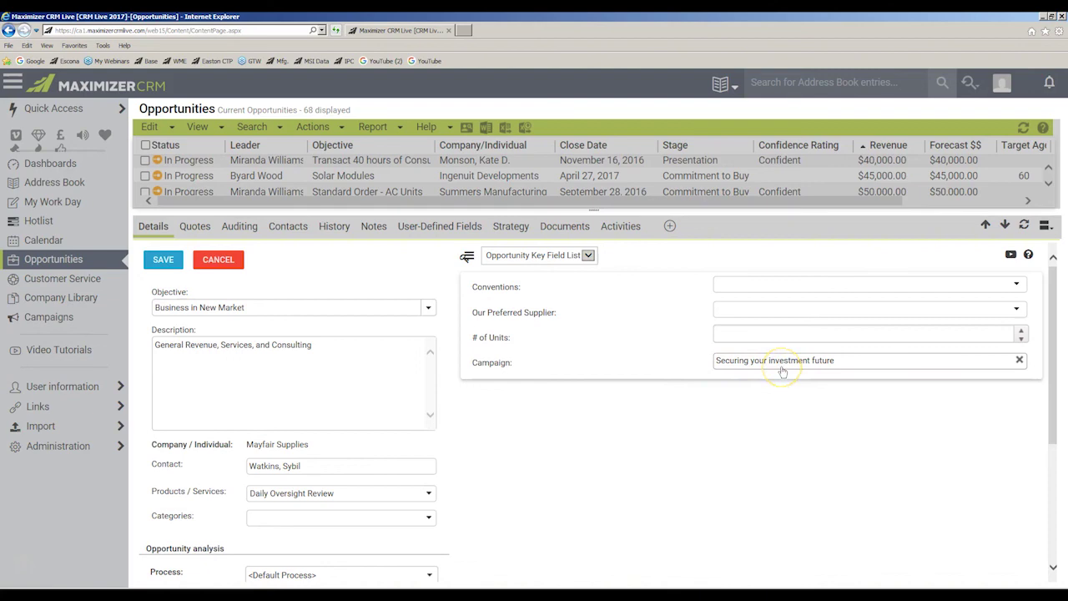
pyautogui.click(156, 263)
# Open the "Securing your investment future" campaign and view the opportunities linked to it.
pyautogui.click(34, 317)
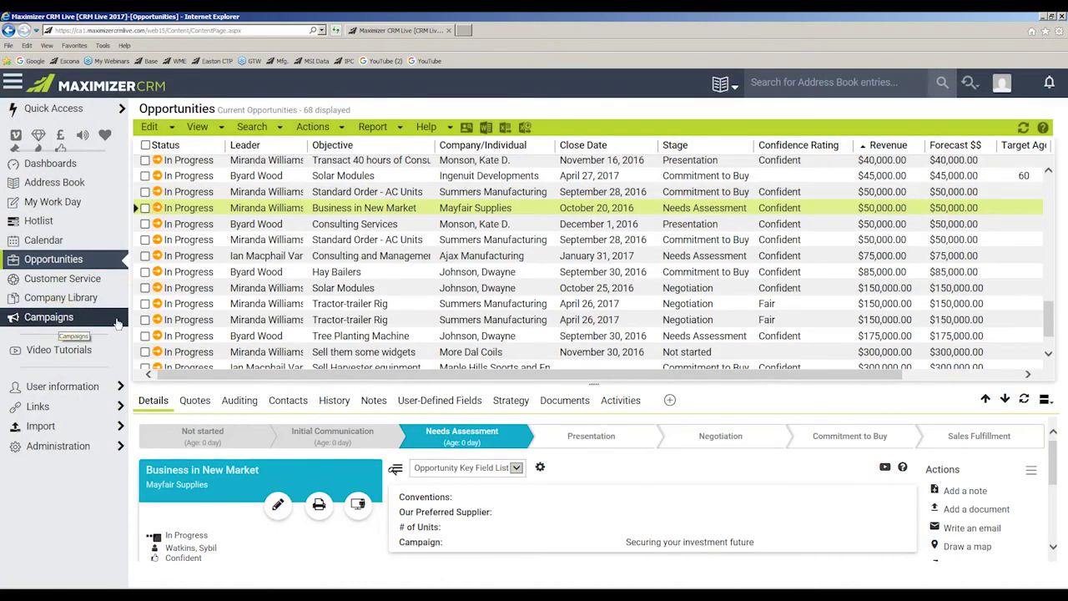
pyautogui.doubleClick(384, 164)
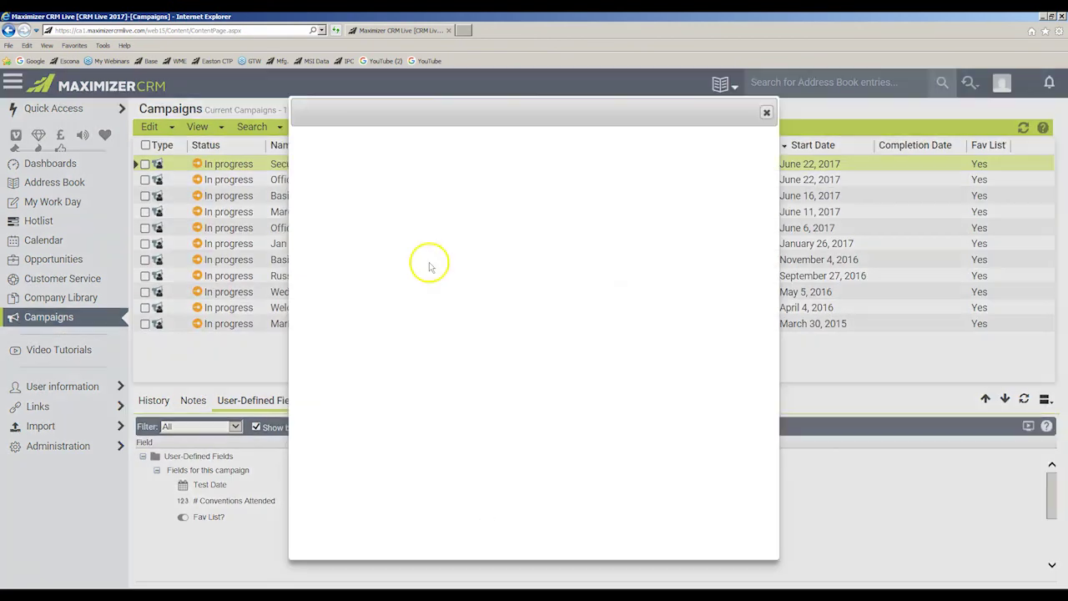
pyautogui.click(431, 157)
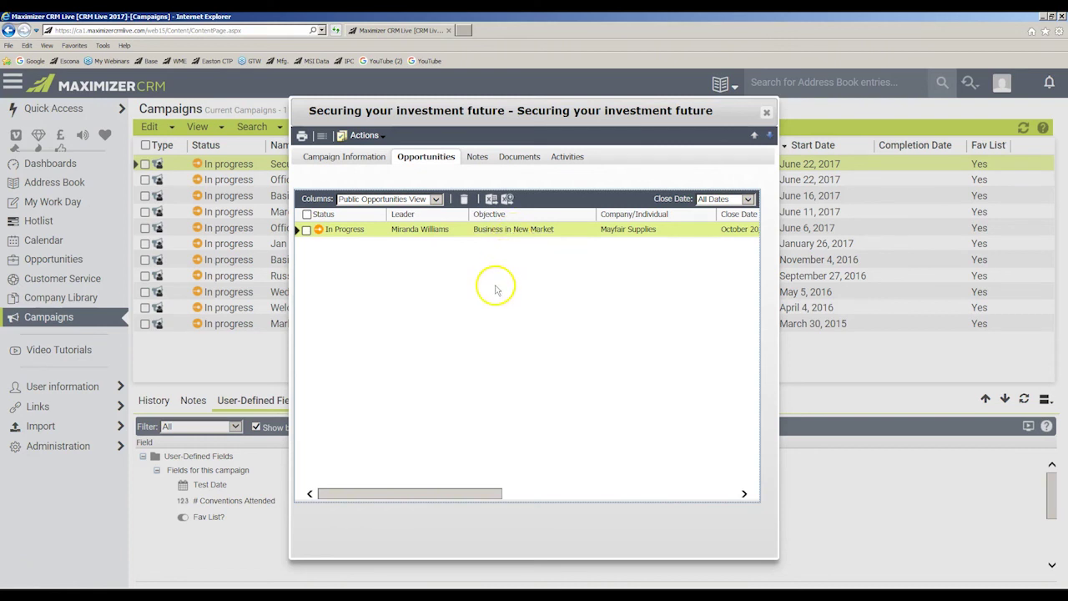
# Open the campaign's basic information for editing and bring up the calendar for the opportunity revenue's as-of date.
pyautogui.click(347, 161)
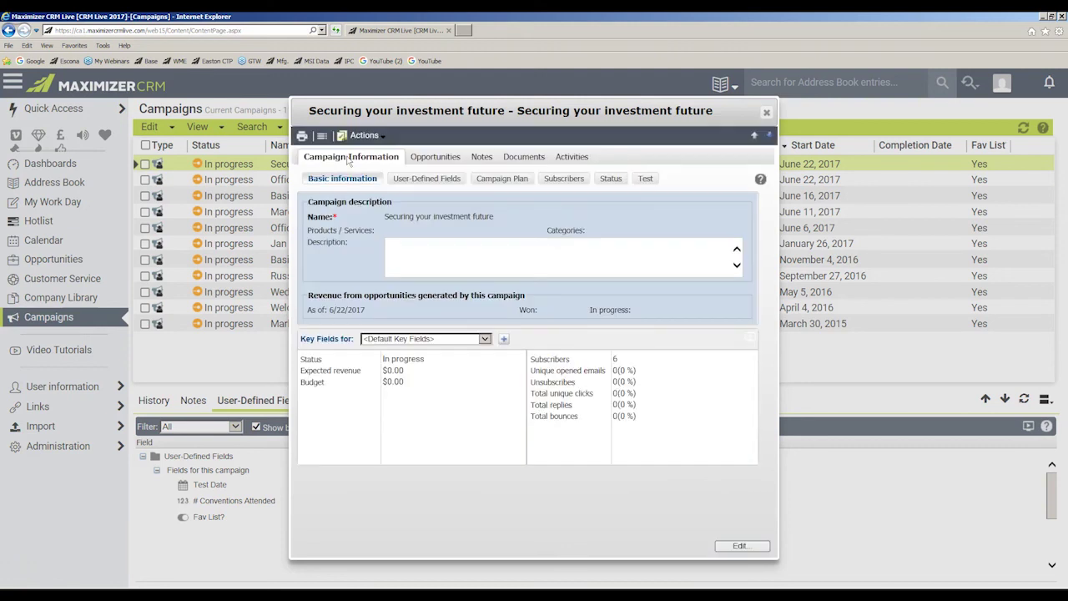
pyautogui.click(343, 178)
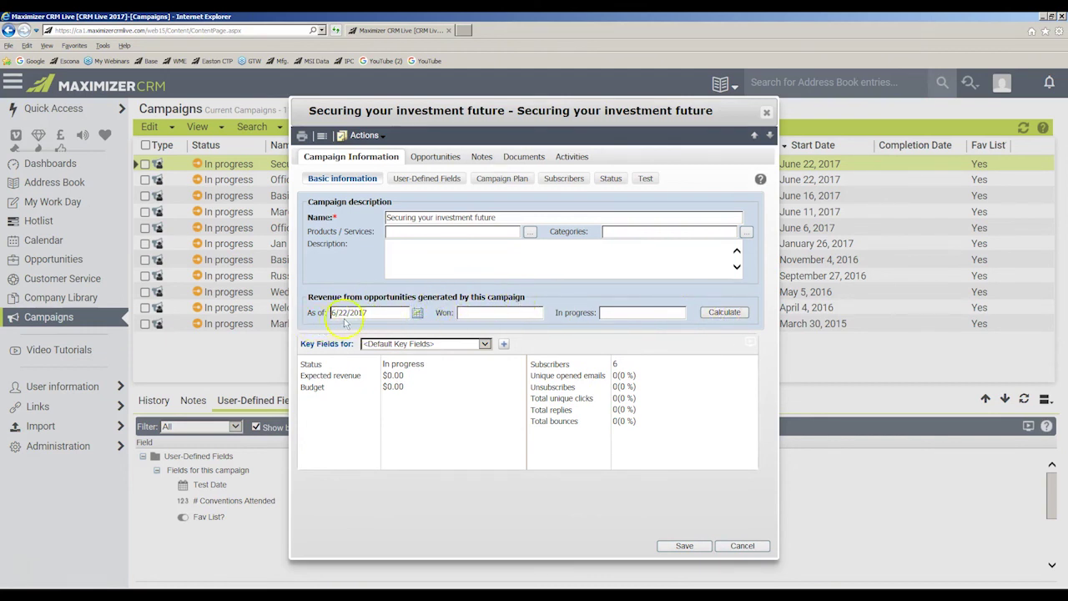
pyautogui.click(419, 313)
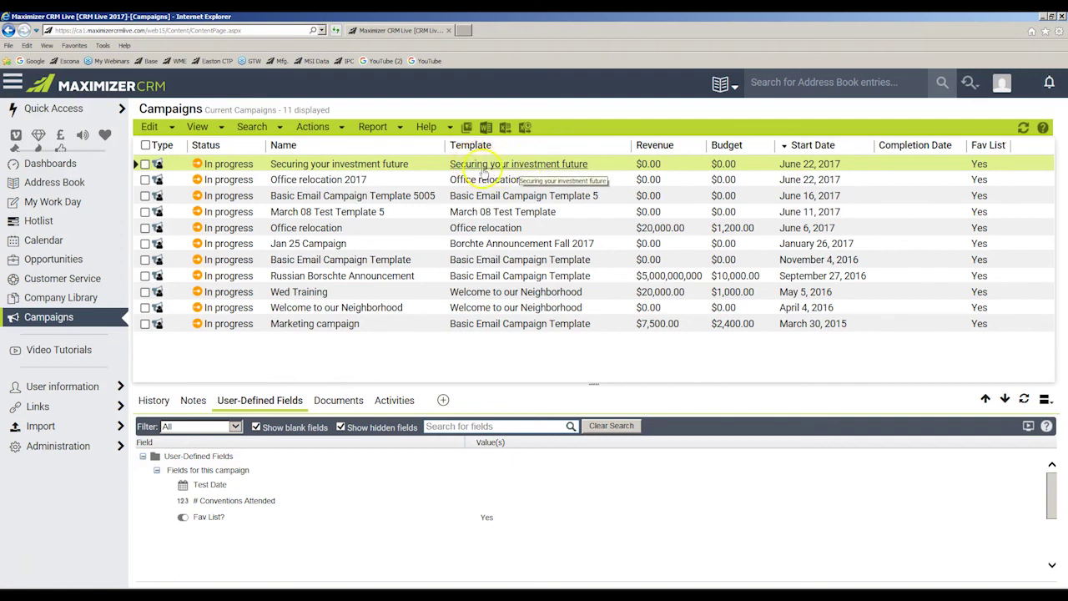
# Look through the retrieval actions available for the "Securing your investment future" campaign in the campaigns list.
pyautogui.click(334, 127)
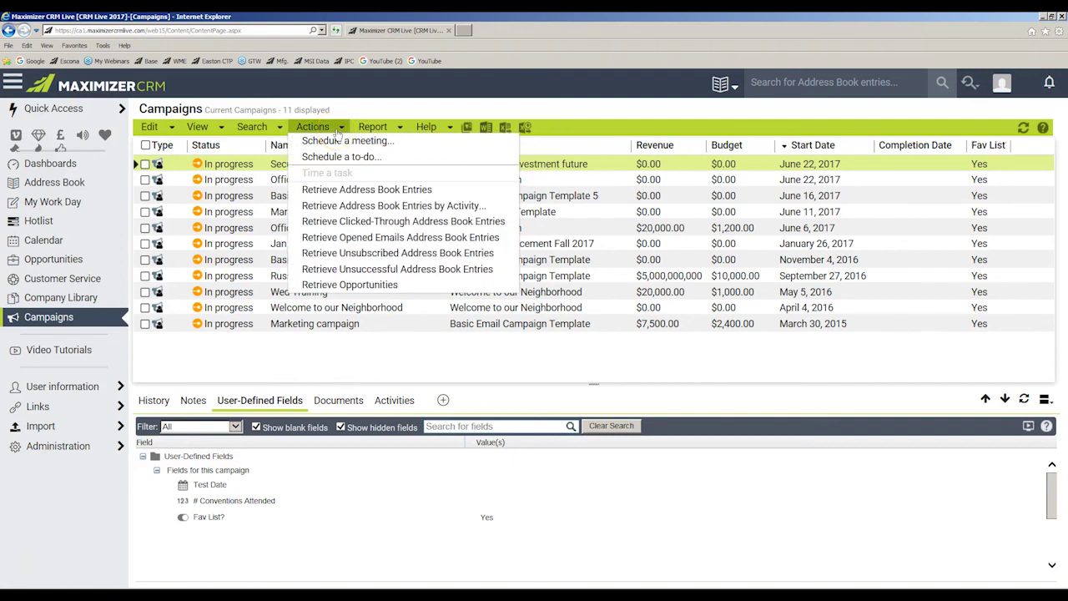